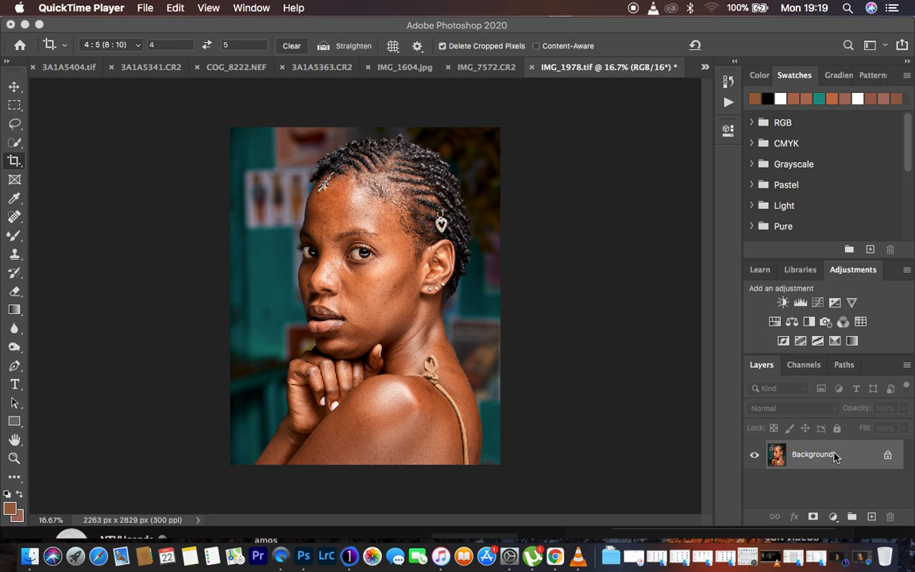
- Duplicate the Background layer twice
click(835, 457)
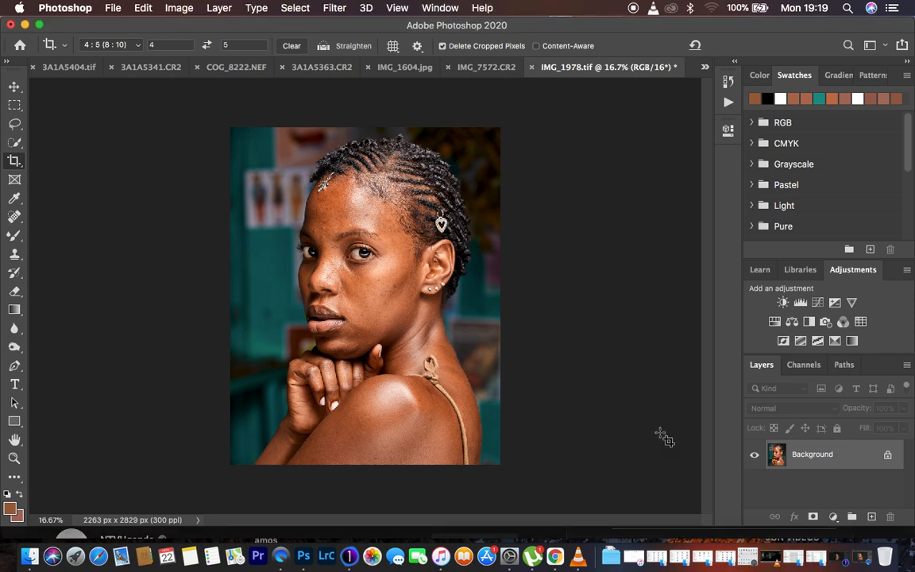
key(super+j)
key(super+j)
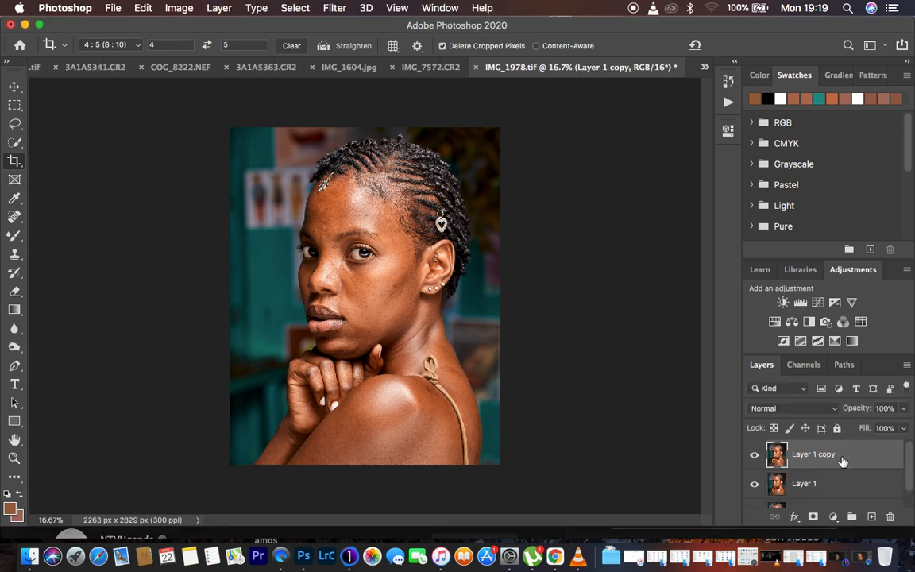
- Rename the lower duplicate layer LOW FREQ and the upper duplicate HIGH FREQ
double_click(804, 482)
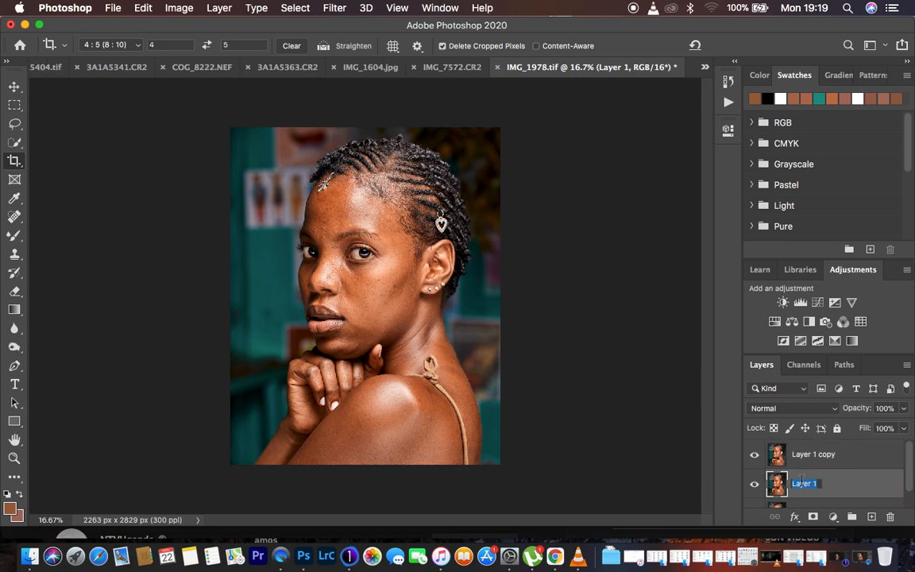
text(LOW FREQ)
key(Return)
click(808, 453)
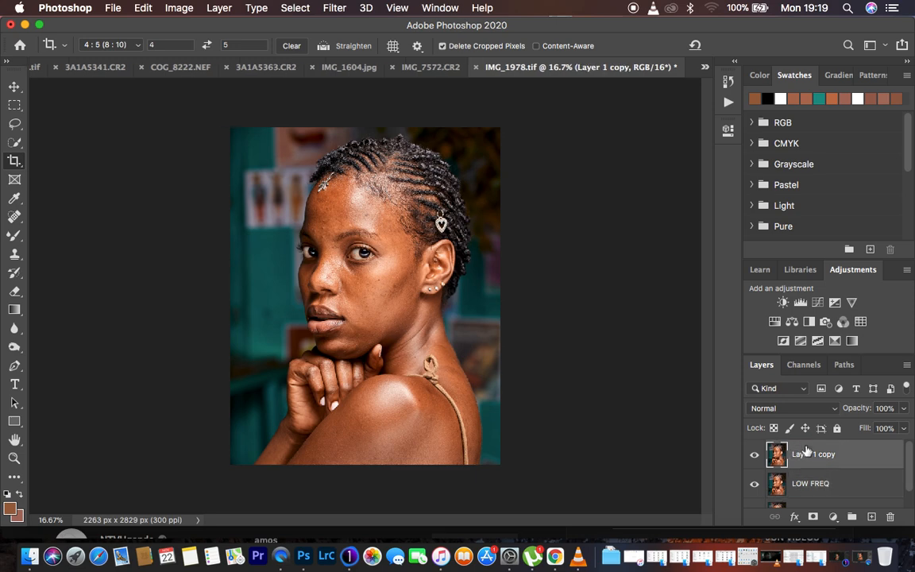
double_click(808, 454)
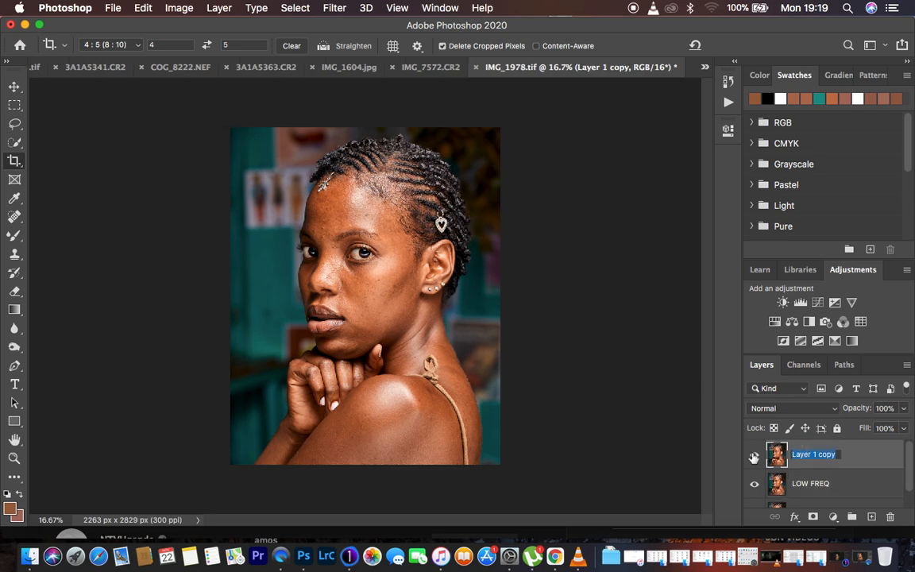
text(HIGH FREQ)
key(Return)
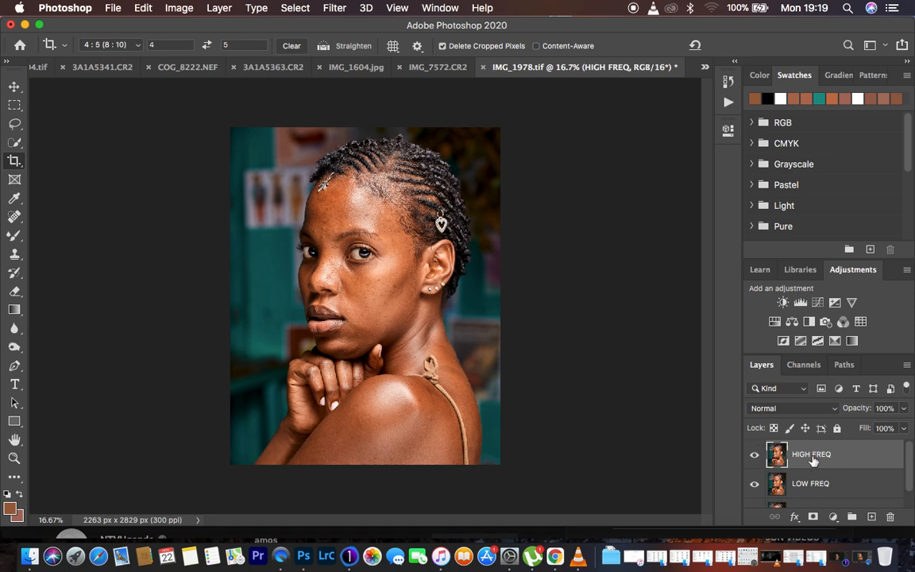
- Hide the HIGH FREQ layer and start a Gaussian Blur on the LOW FREQ layer
click(756, 458)
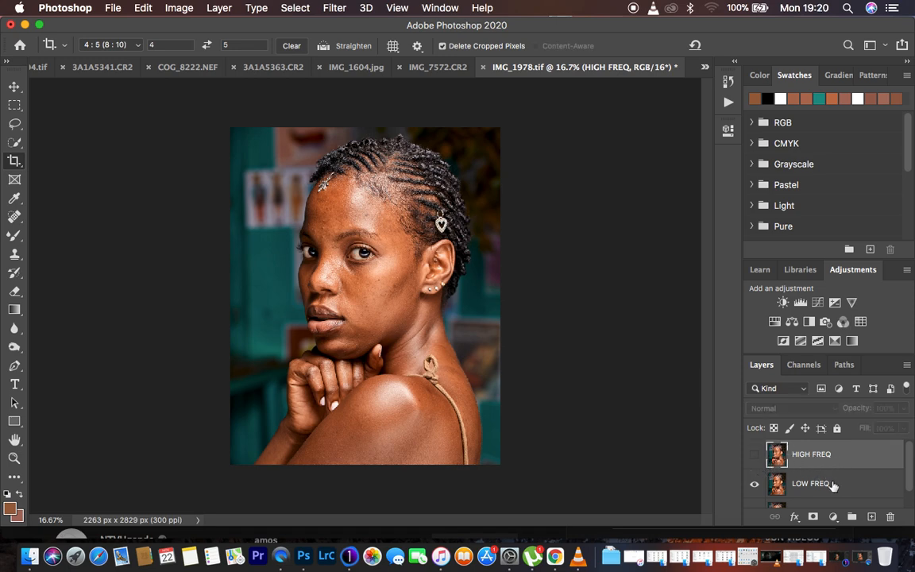
click(832, 484)
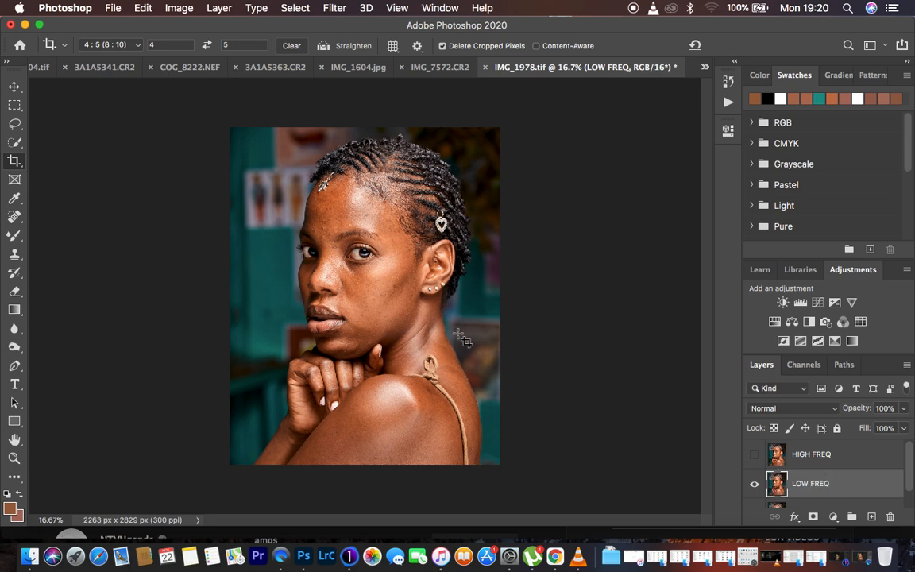
key(super+plus)
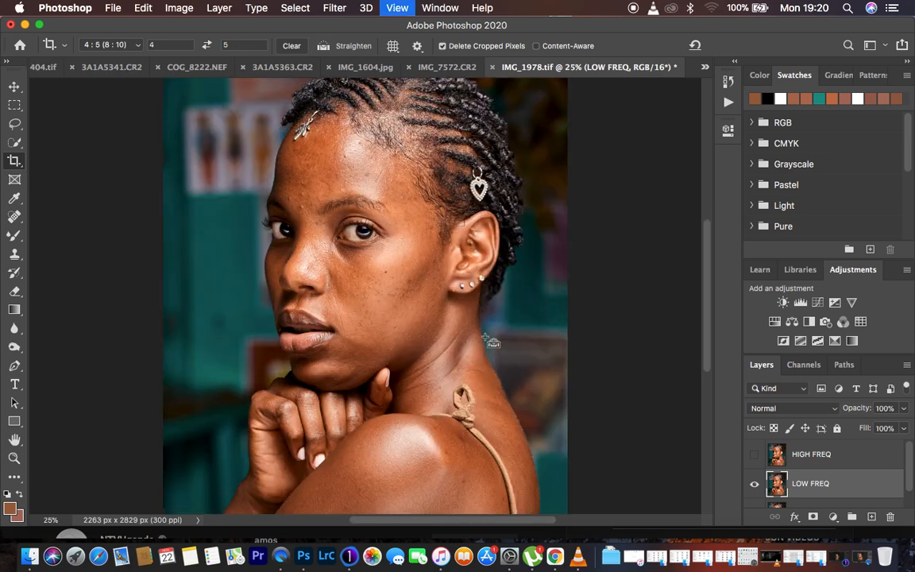
key(super+plus)
key(super+plus)
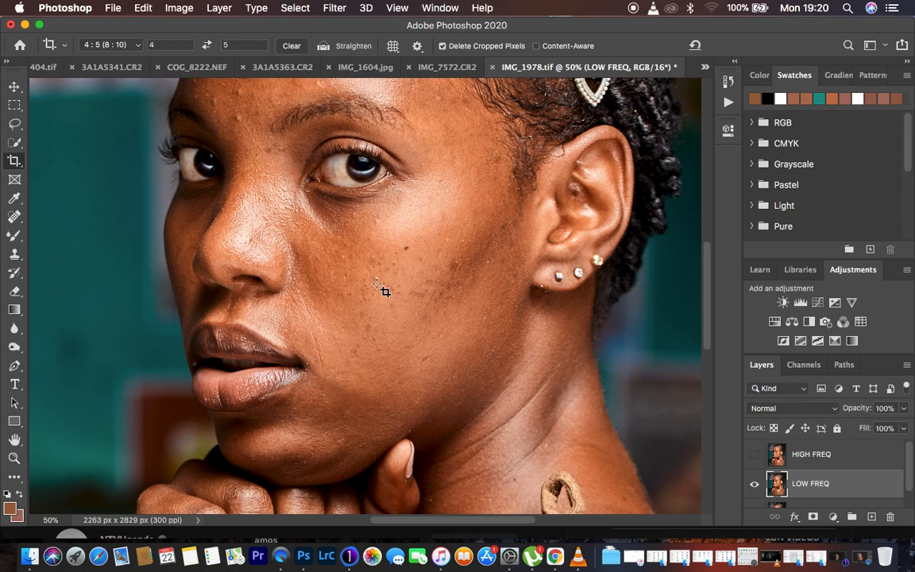
key(super+minus)
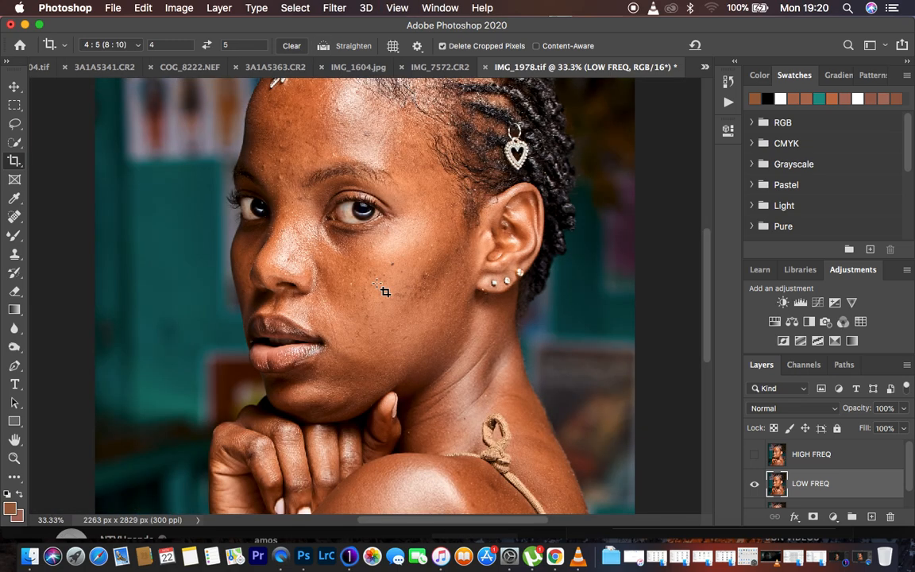
click(335, 7)
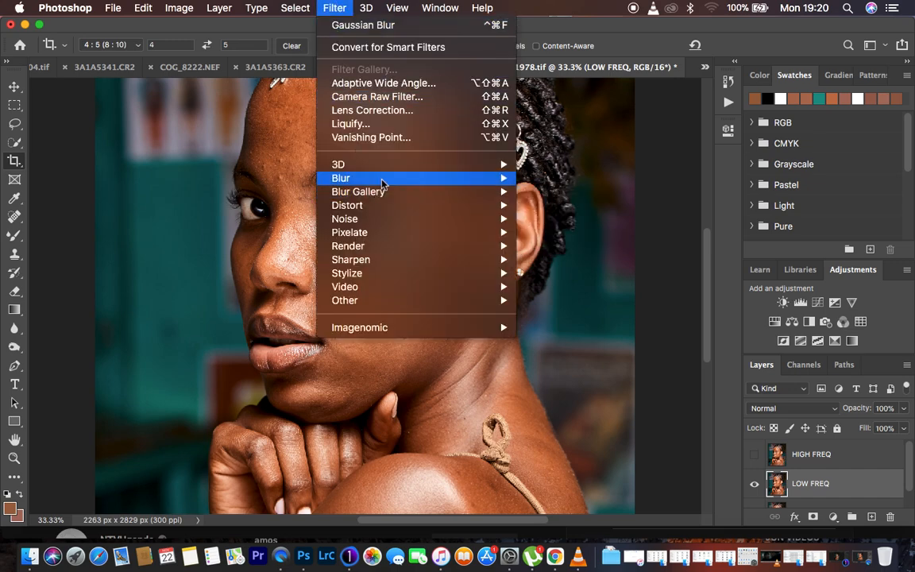
mouse_move(382, 180)
click(561, 232)
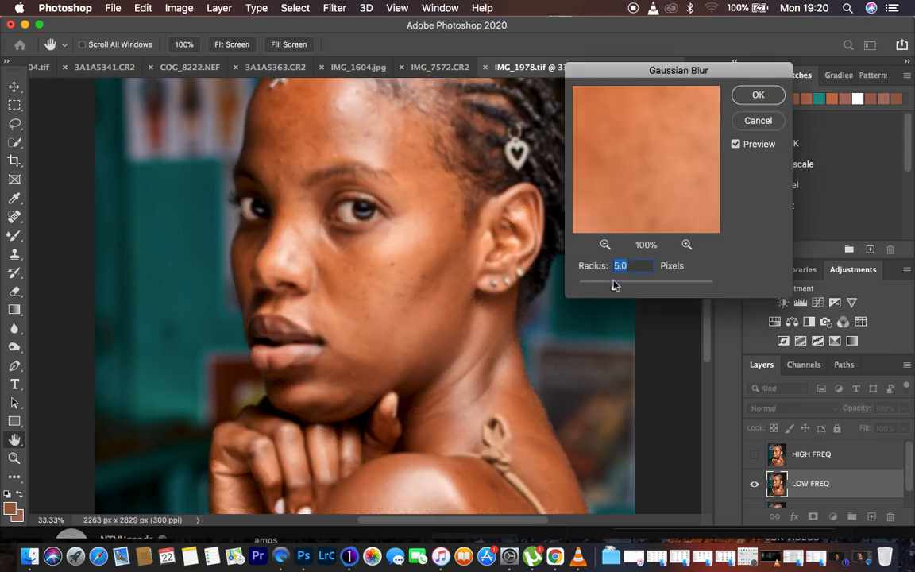
- Lower the blur radius to 0.1 pixels and examine the skin around the nose and eye in the filter preview at 50%
drag(613, 288, 578, 287)
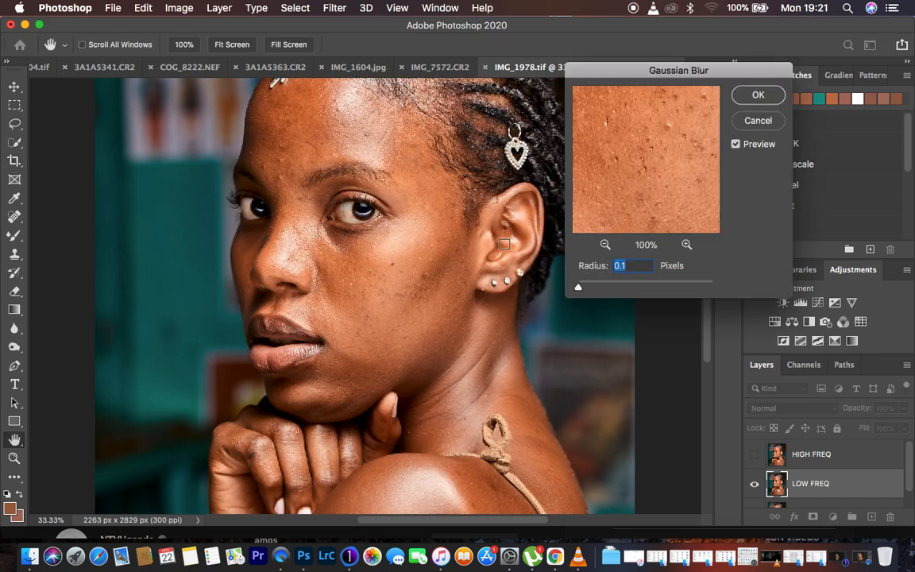
key(super+minus)
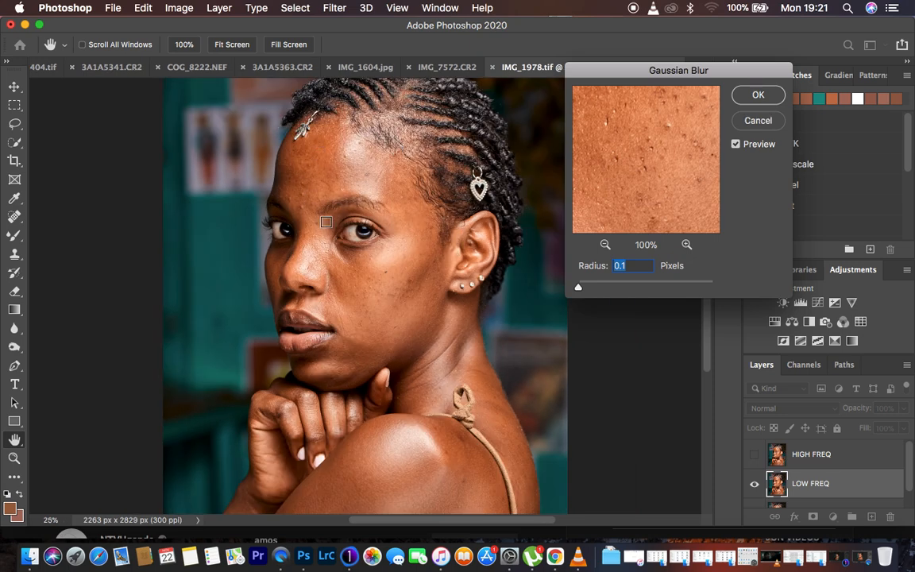
click(686, 246)
click(687, 245)
click(604, 245)
click(605, 245)
click(604, 245)
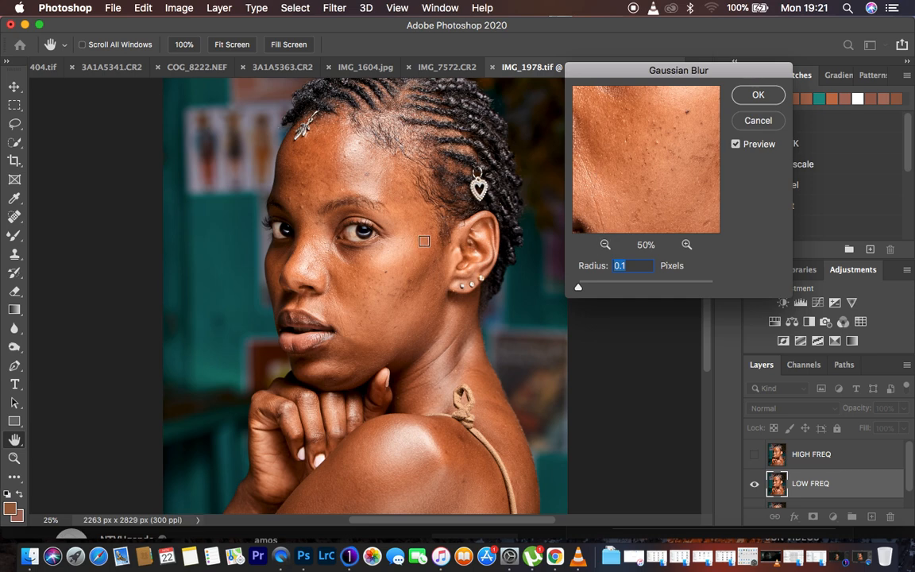
click(305, 216)
drag(633, 179, 606, 161)
drag(663, 178, 644, 137)
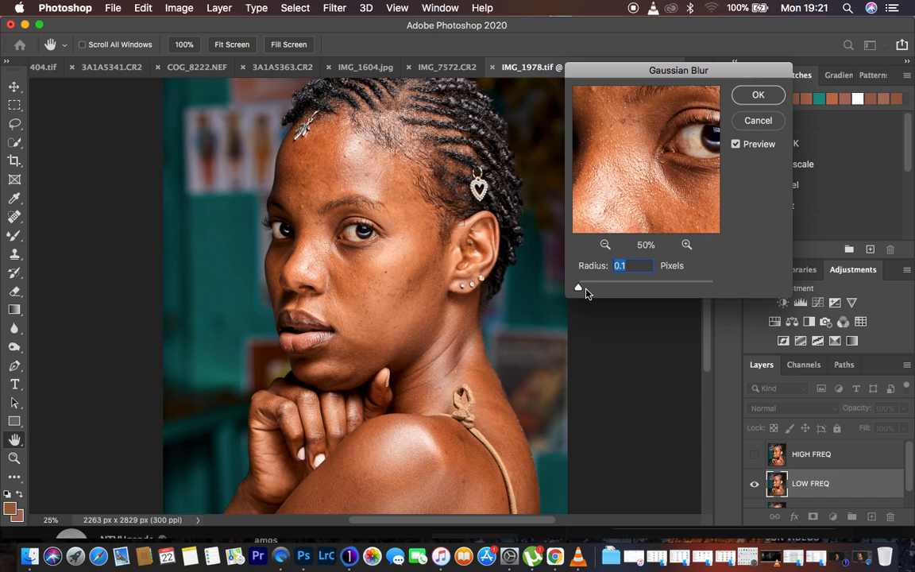
- Apply the Gaussian Blur to LOW FREQ with a radius of 7.0 pixels, checking the smoothed skin in the preview
drag(580, 291, 618, 293)
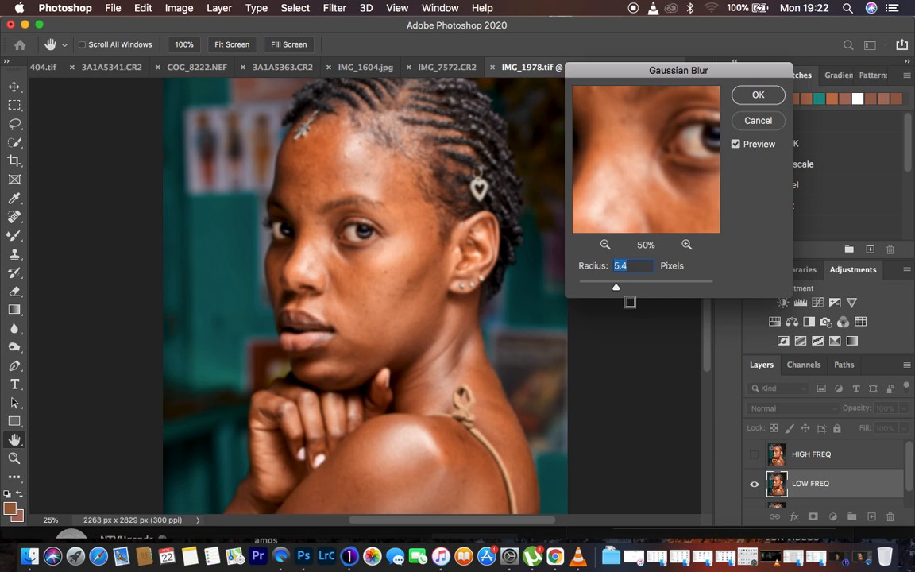
drag(618, 287, 623, 292)
drag(627, 185, 626, 219)
drag(664, 149, 521, 109)
drag(675, 208, 662, 95)
drag(666, 191, 674, 99)
drag(634, 172, 699, 178)
drag(622, 142, 686, 196)
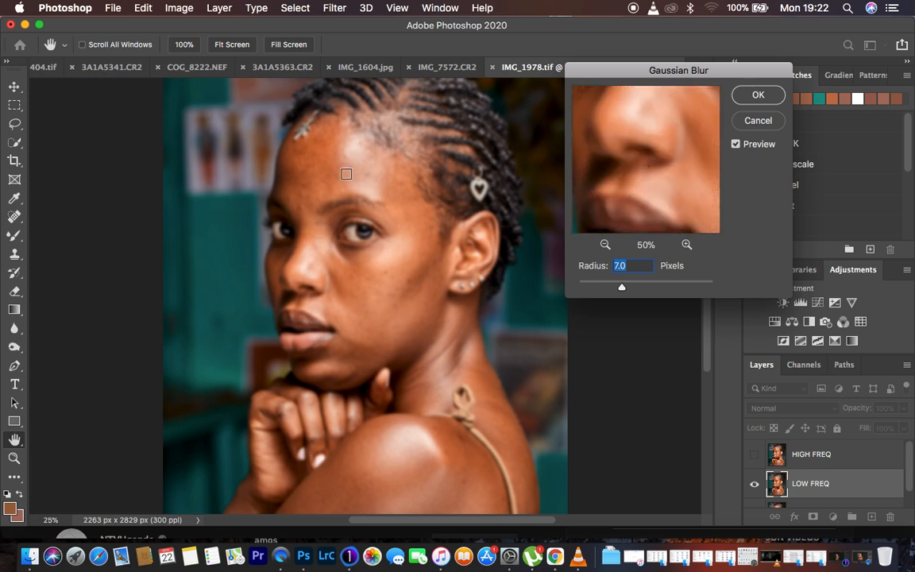
click(759, 96)
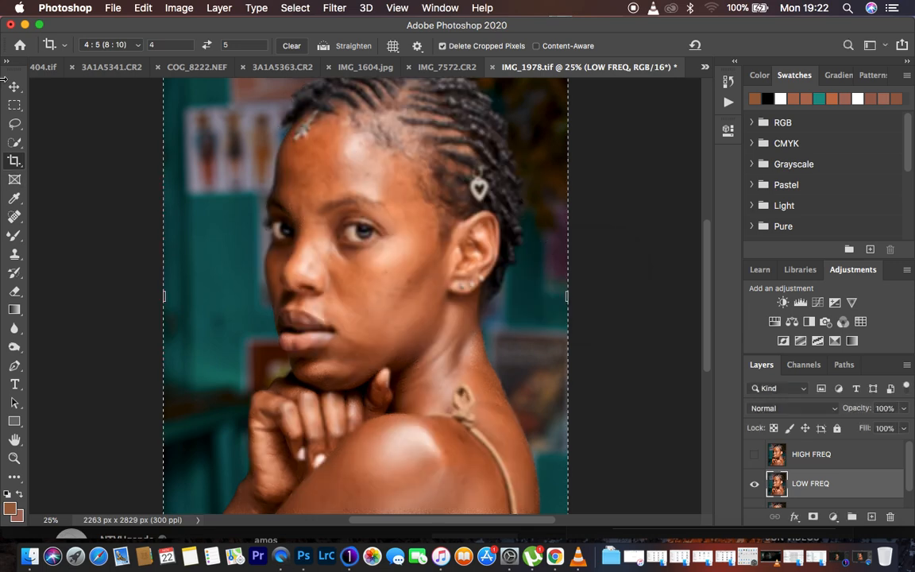
- Make the HIGH FREQ layer visible and start Apply Image on it, keeping the dialog clear of the portrait
click(14, 86)
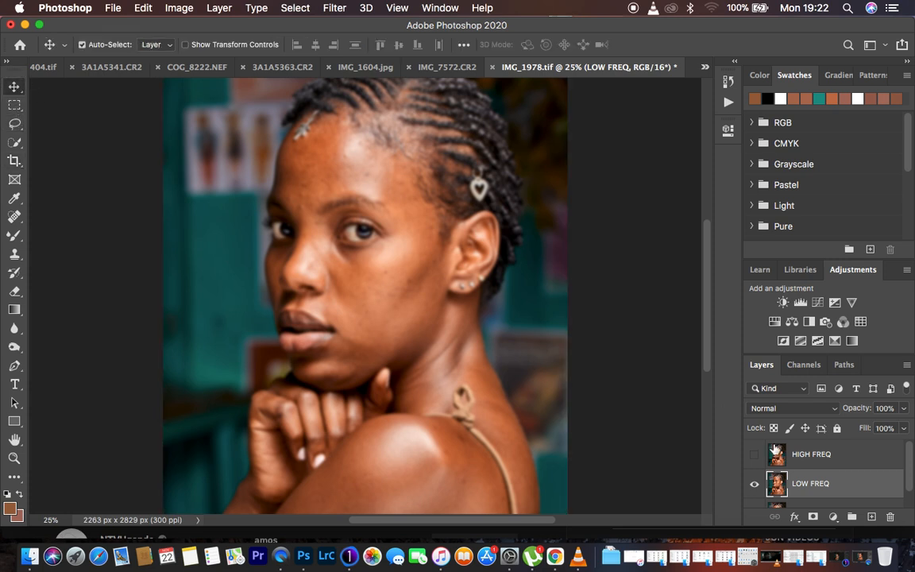
click(850, 461)
click(755, 456)
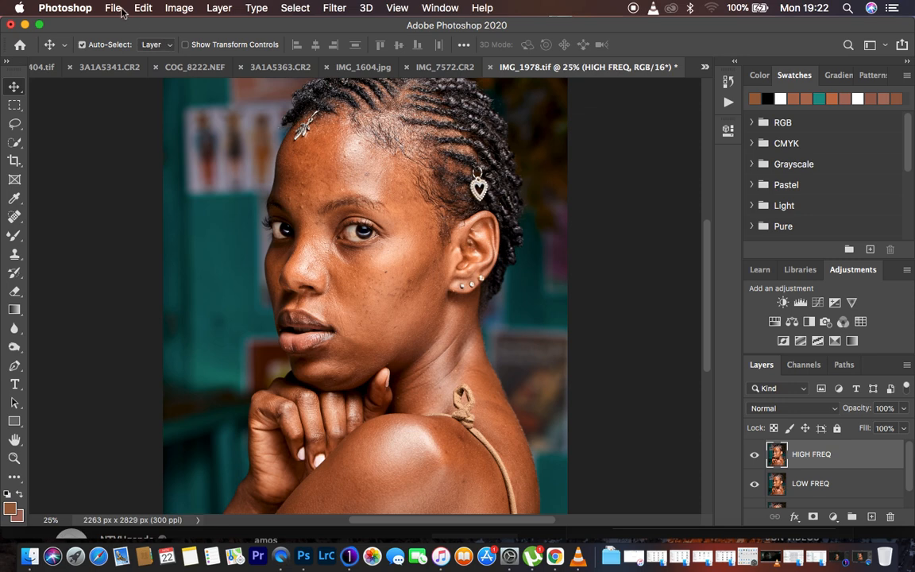
click(162, 8)
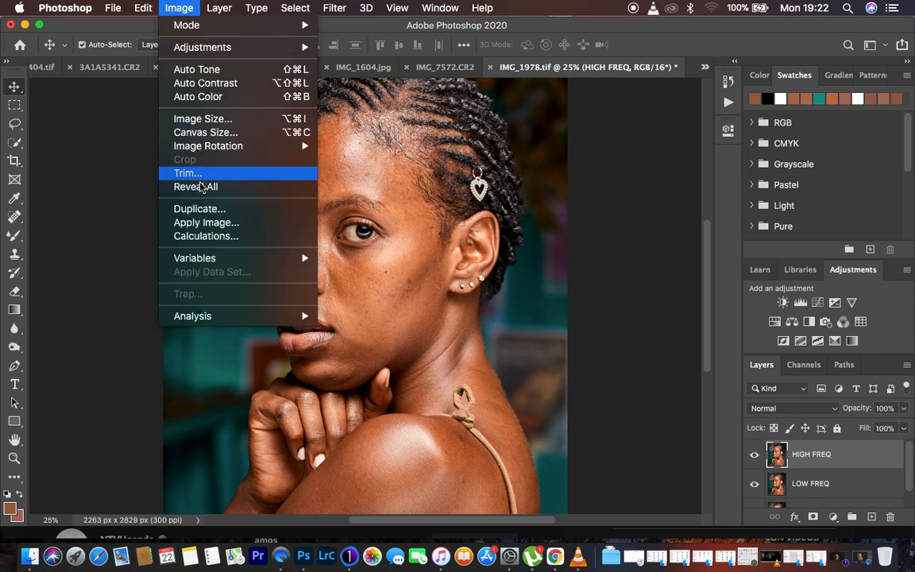
click(210, 224)
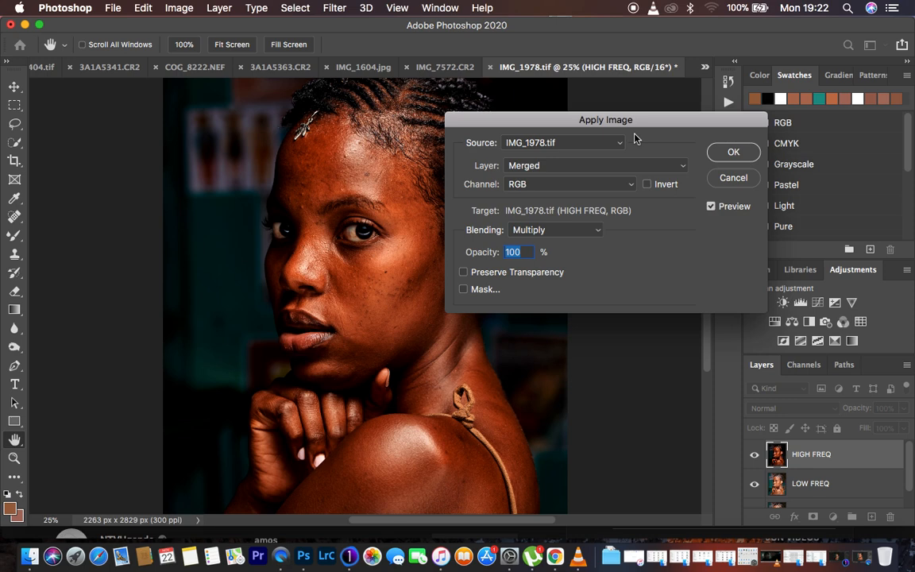
drag(626, 123, 699, 131)
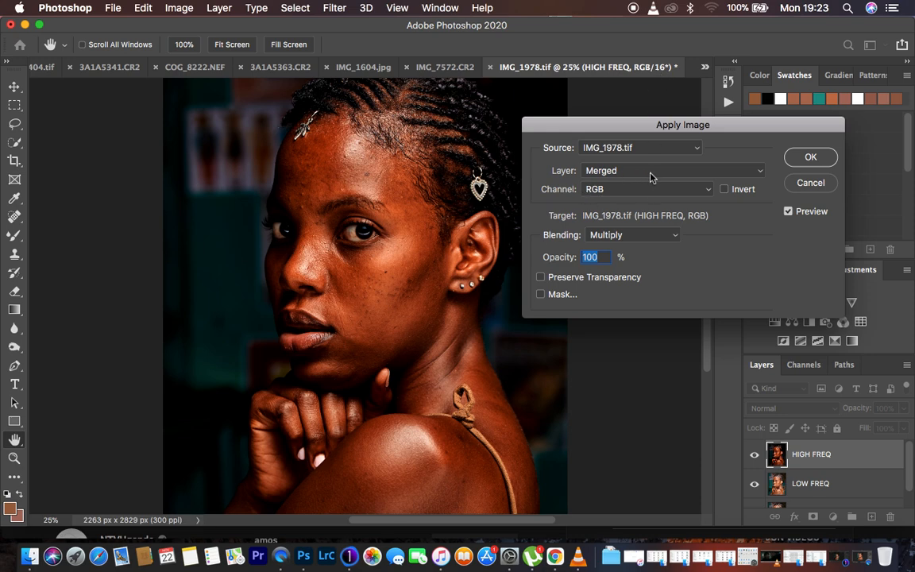
- Set the Apply Image source layer to LOW FREQ with Add blending and Invert enabled
click(624, 173)
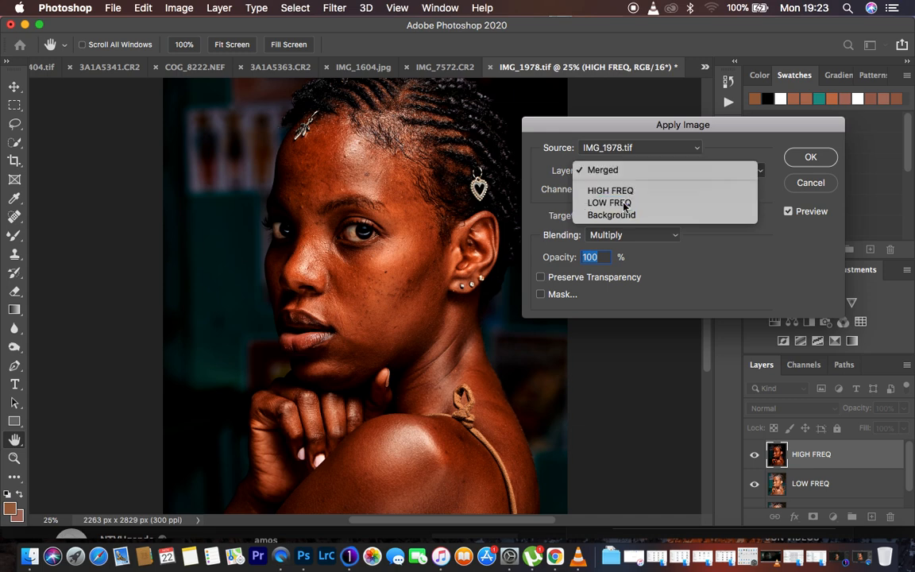
click(625, 206)
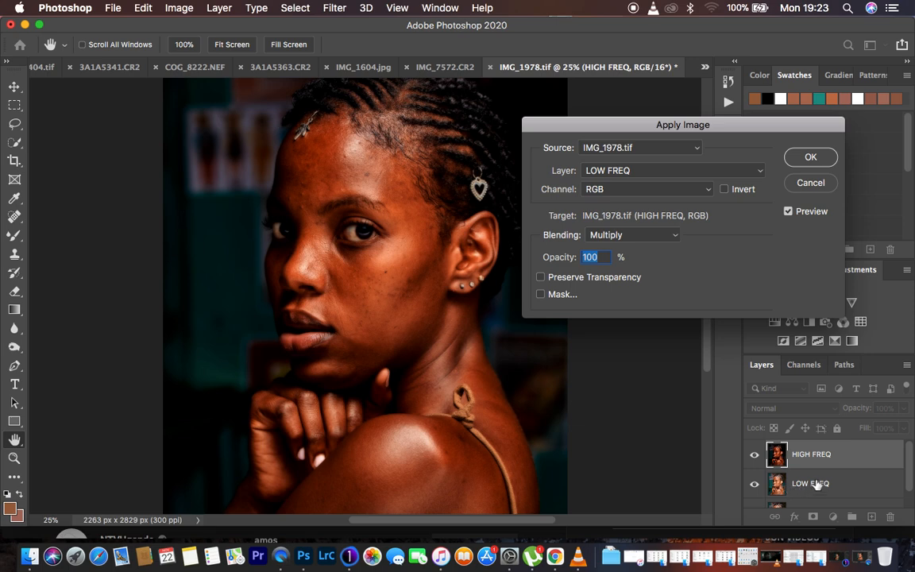
click(610, 236)
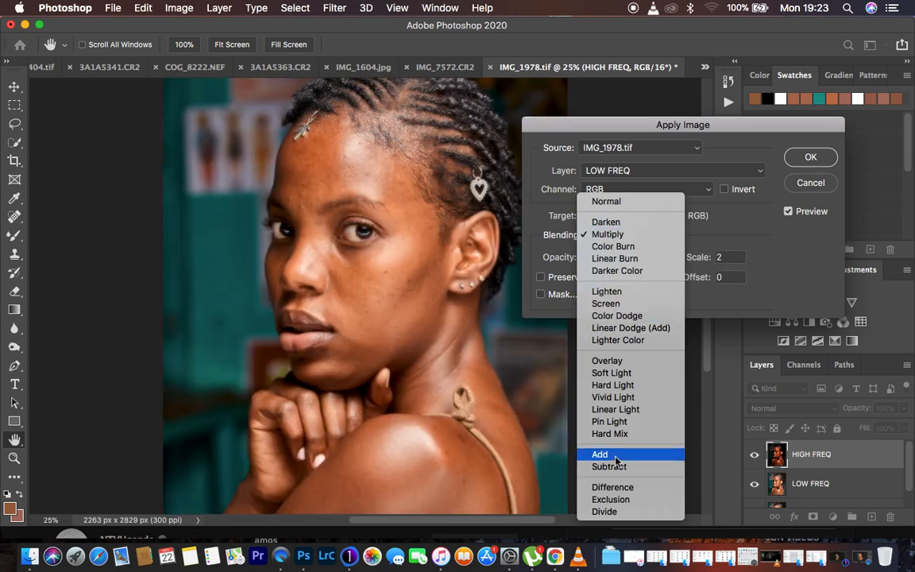
click(616, 456)
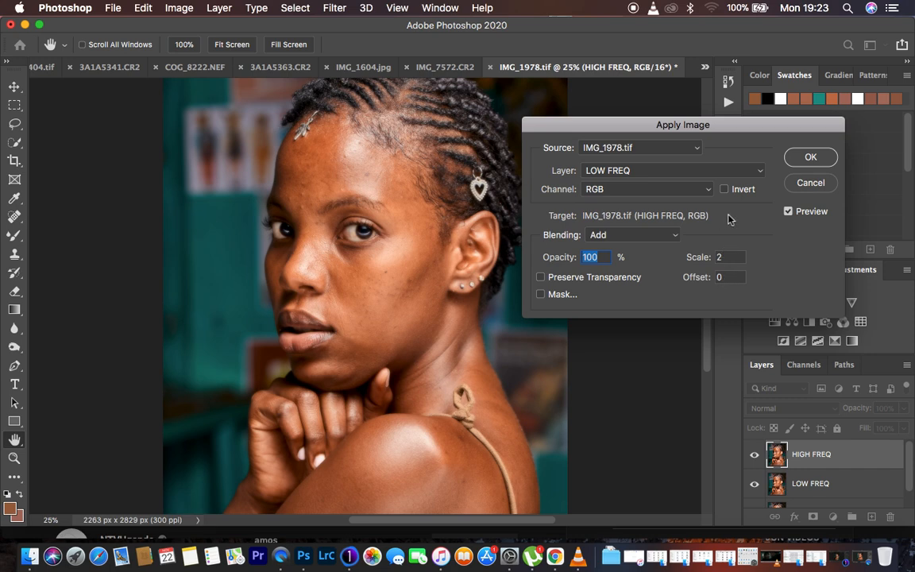
click(724, 190)
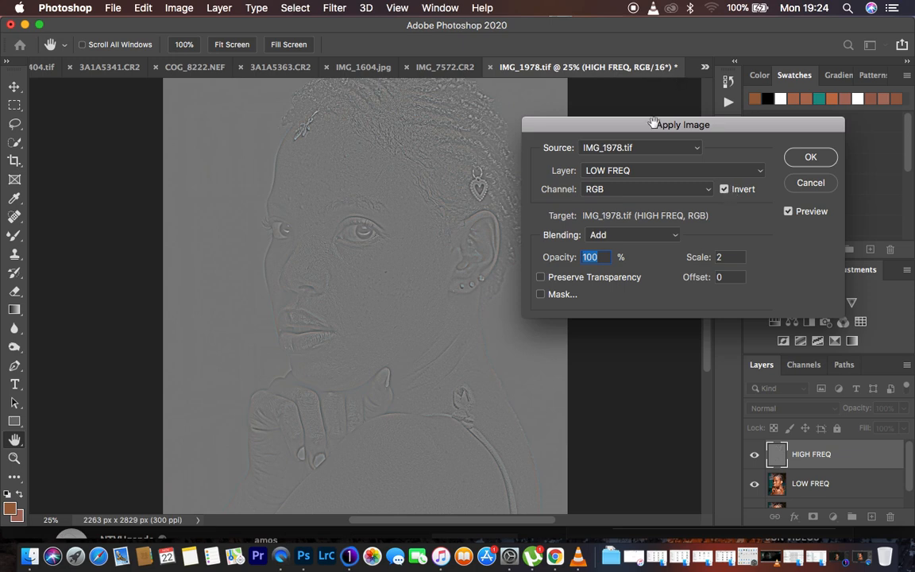
- Try Subtract blending with Invert off in Apply Image, keeping LOW FREQ as the source layer, scale 2 and offset 128
click(622, 174)
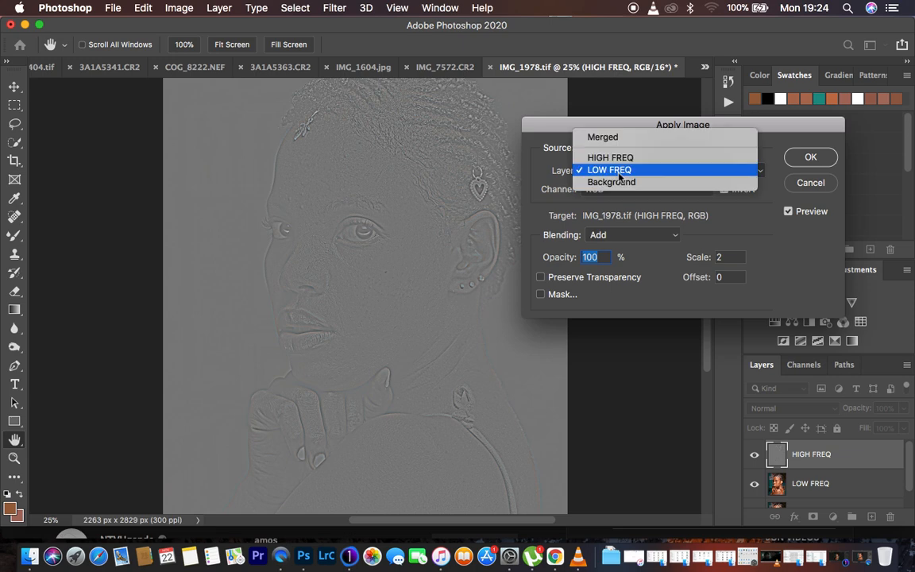
click(617, 176)
click(725, 190)
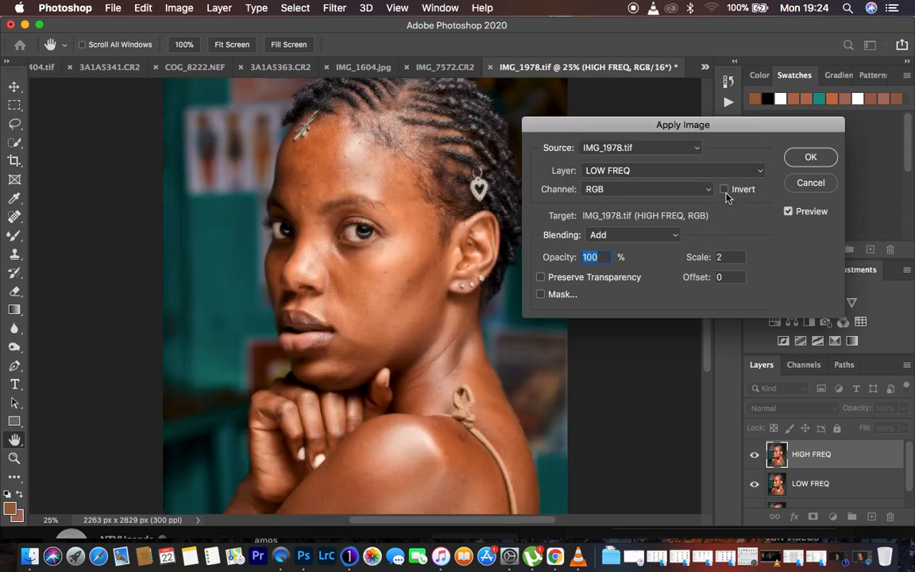
click(614, 235)
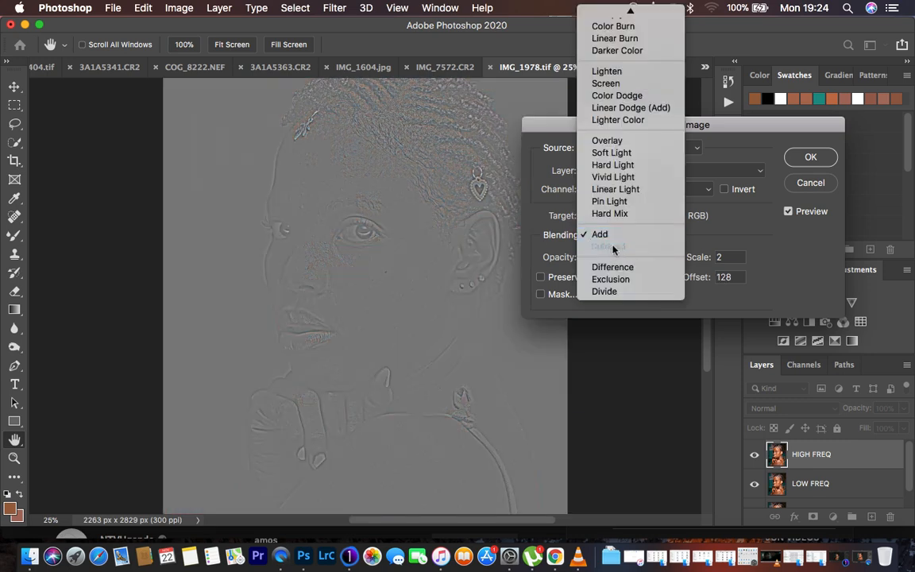
click(608, 247)
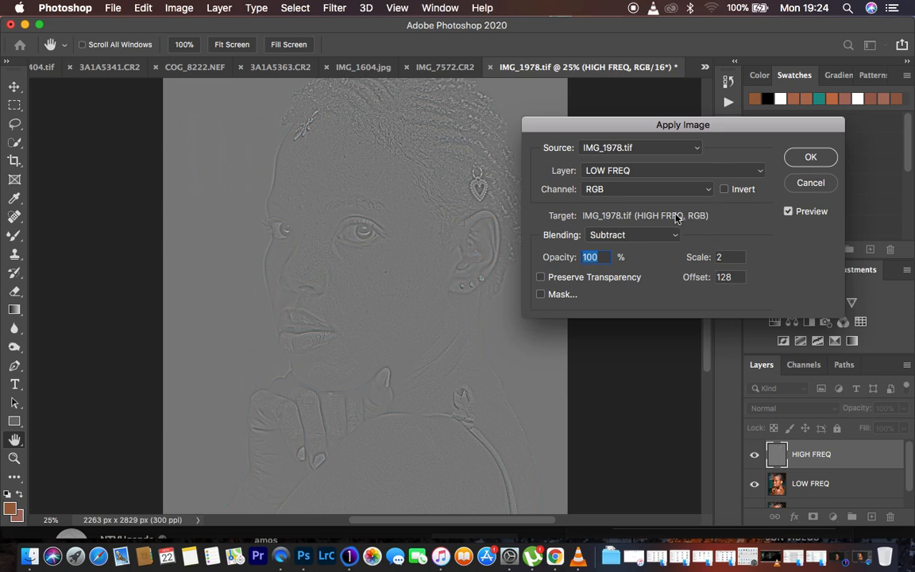
click(627, 172)
click(627, 172)
- Apply the image to HIGH FREQ with Add blending and Invert enabled, and set the layer's blend mode to Linear Light
click(620, 234)
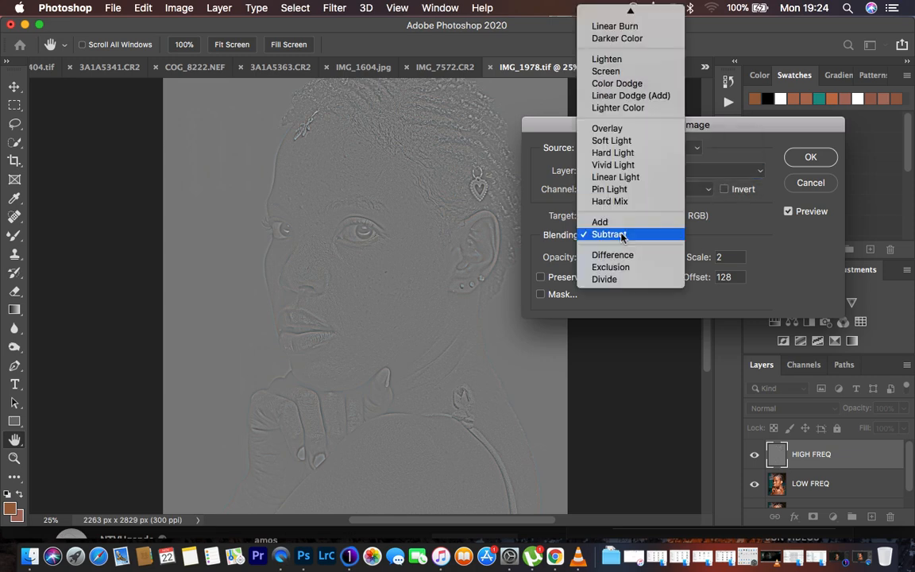
click(617, 225)
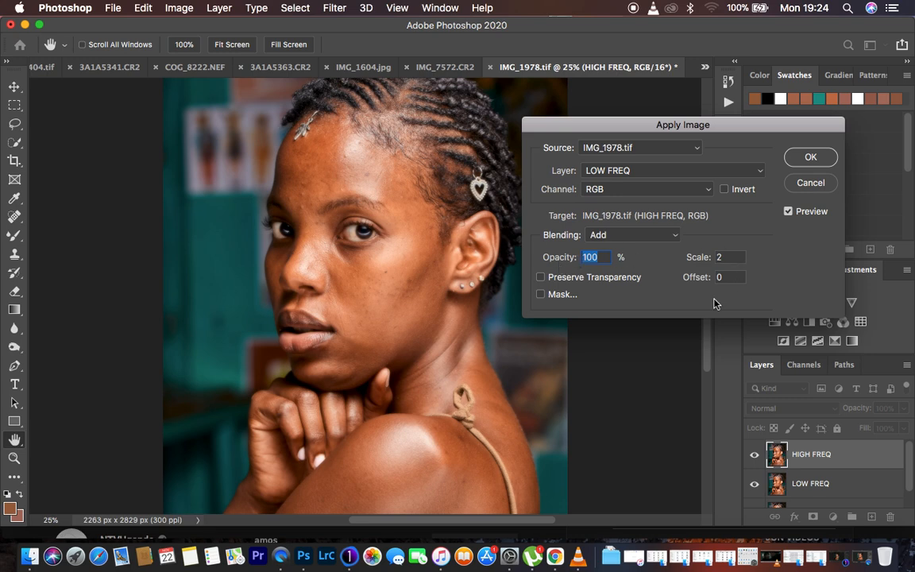
click(724, 189)
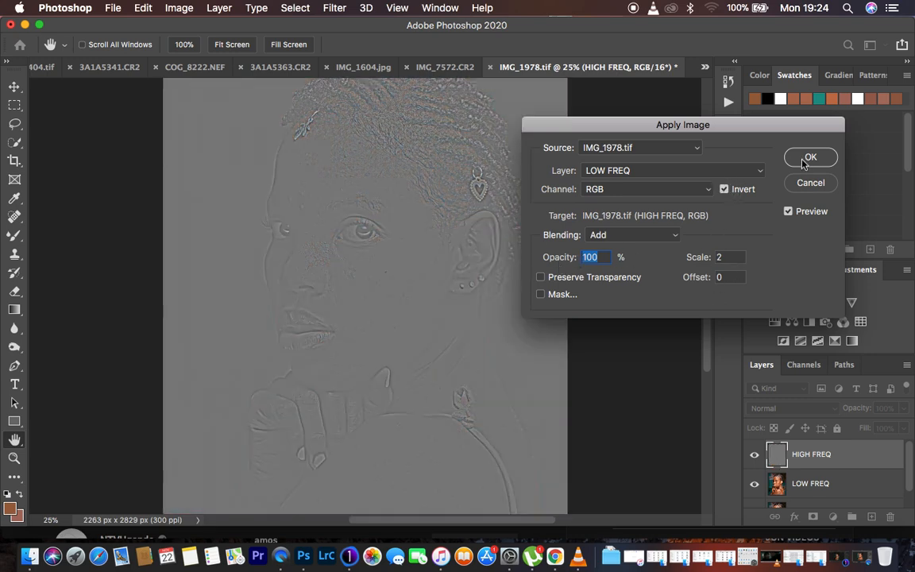
click(807, 159)
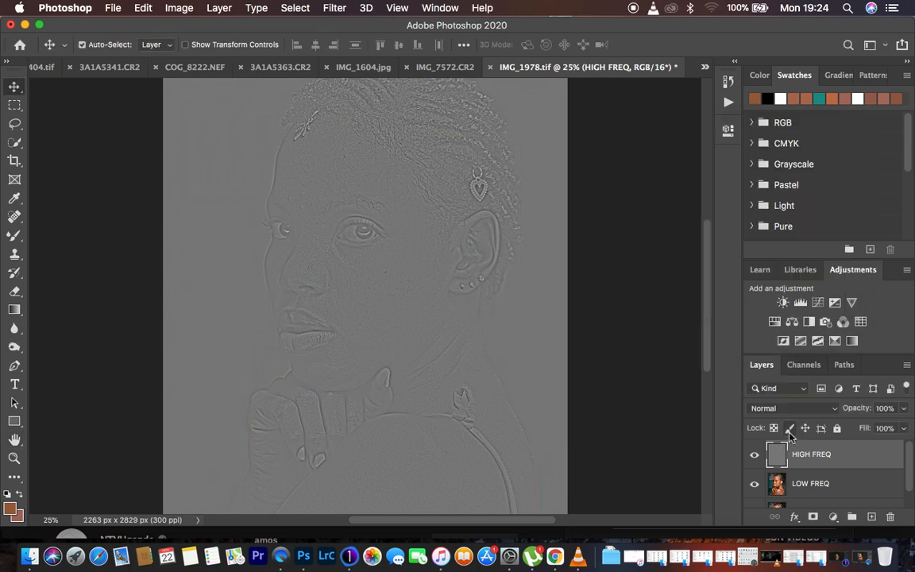
click(789, 407)
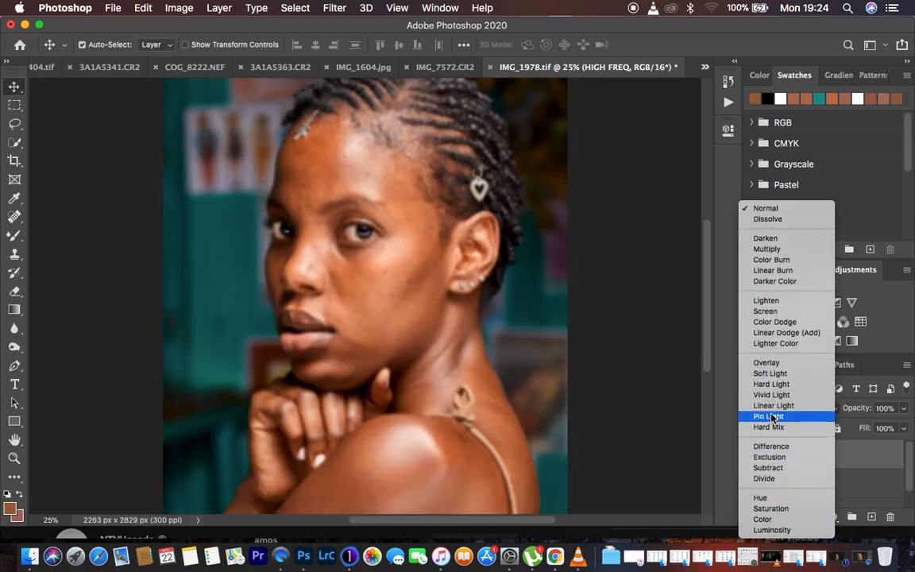
click(770, 409)
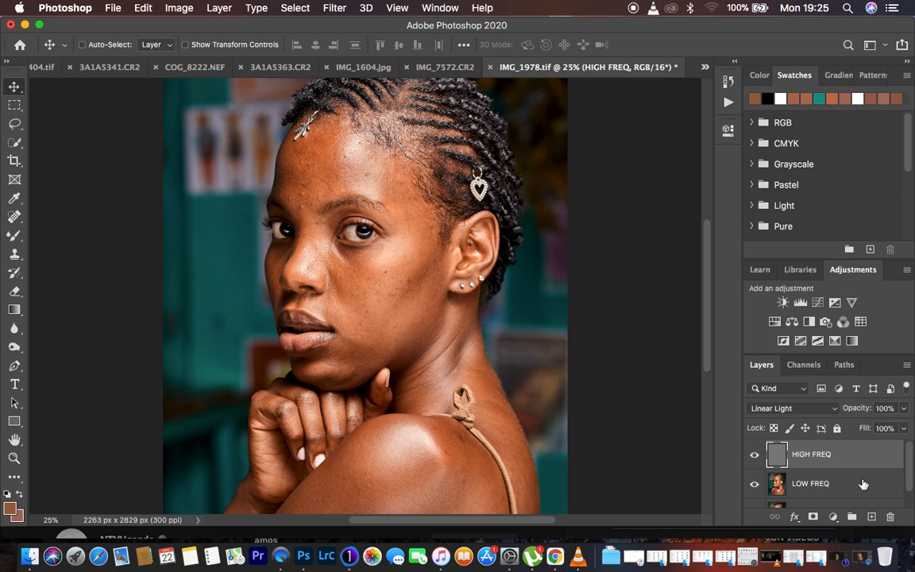
- Group the HIGH FREQ and LOW FREQ layers and name the group FREQ SEP
super+click(864, 484)
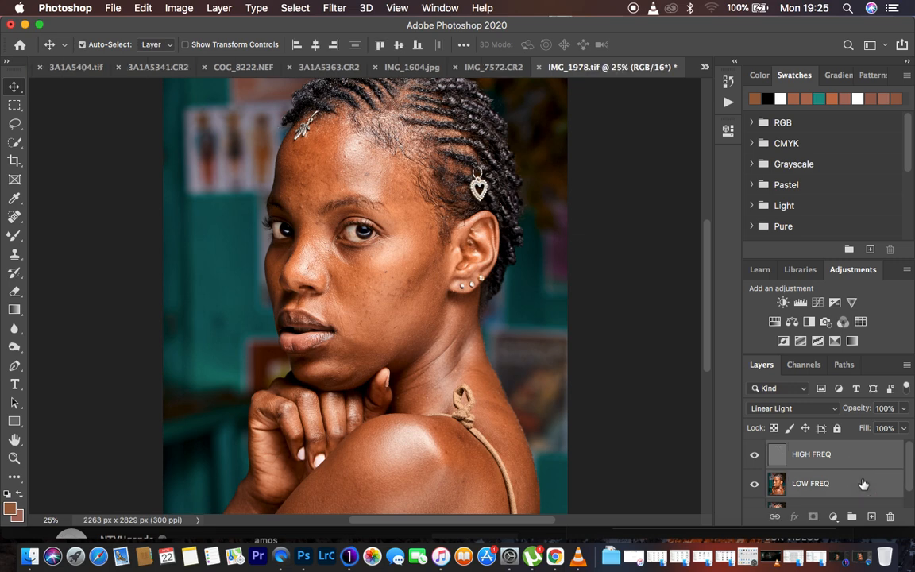
drag(864, 484, 853, 518)
double_click(804, 448)
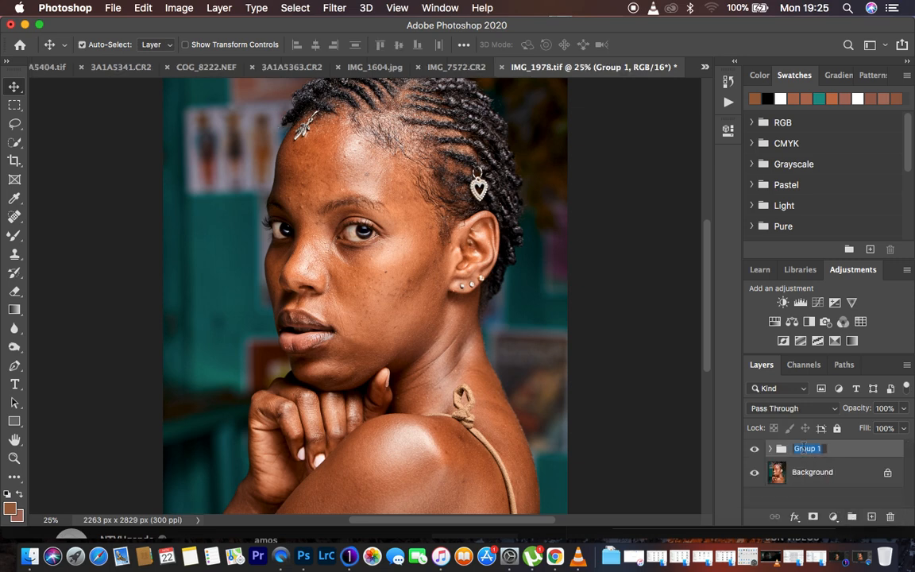
text(FREQ SEP)
key(Return)
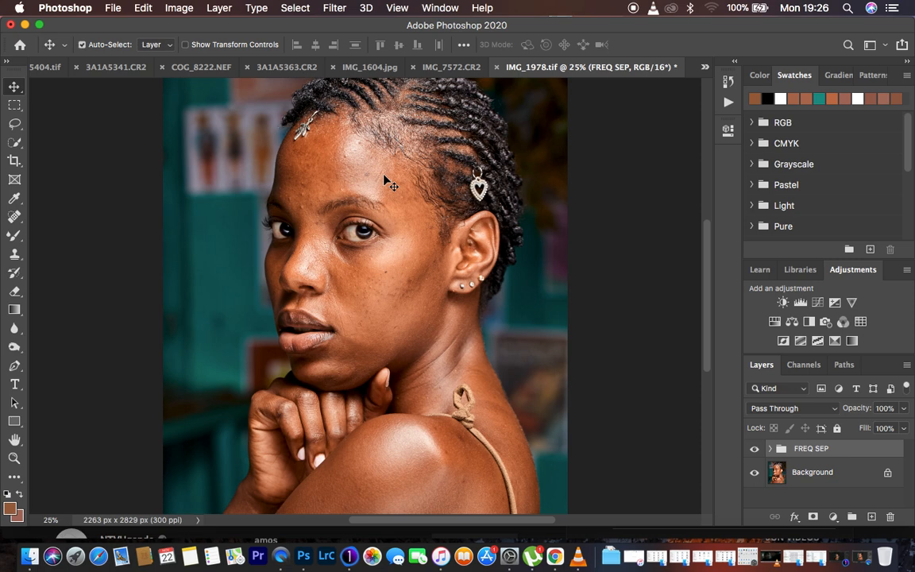
- Expand the FREQ SEP group and select the LOW FREQ layer
click(771, 449)
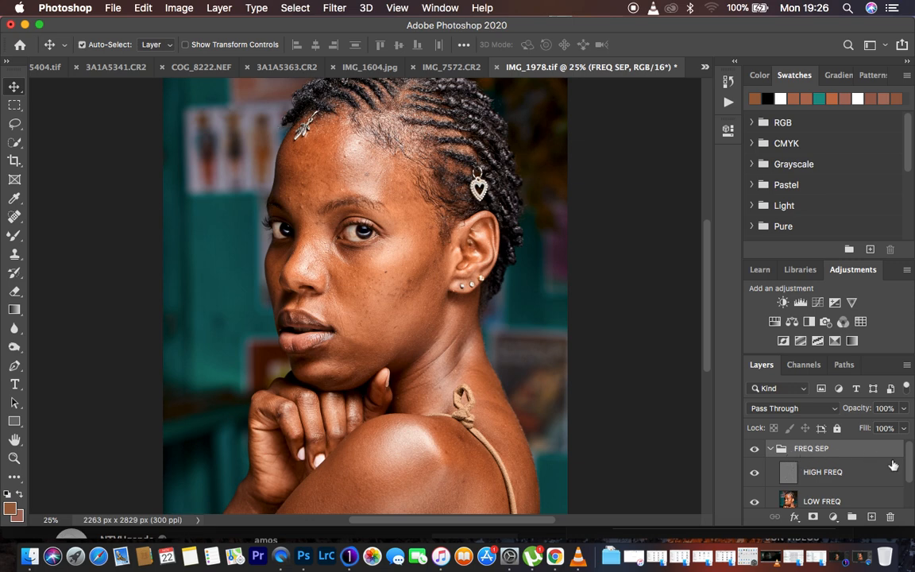
drag(908, 461, 910, 474)
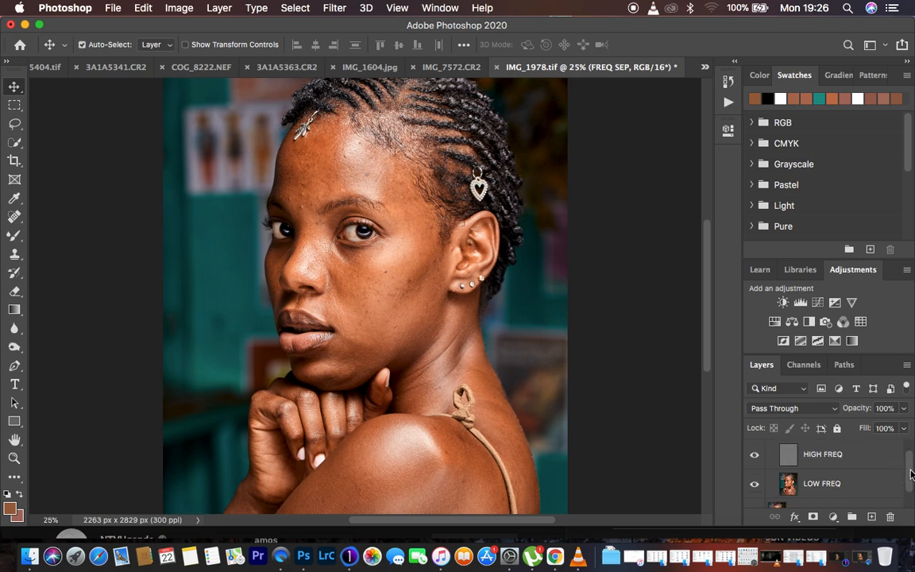
click(823, 484)
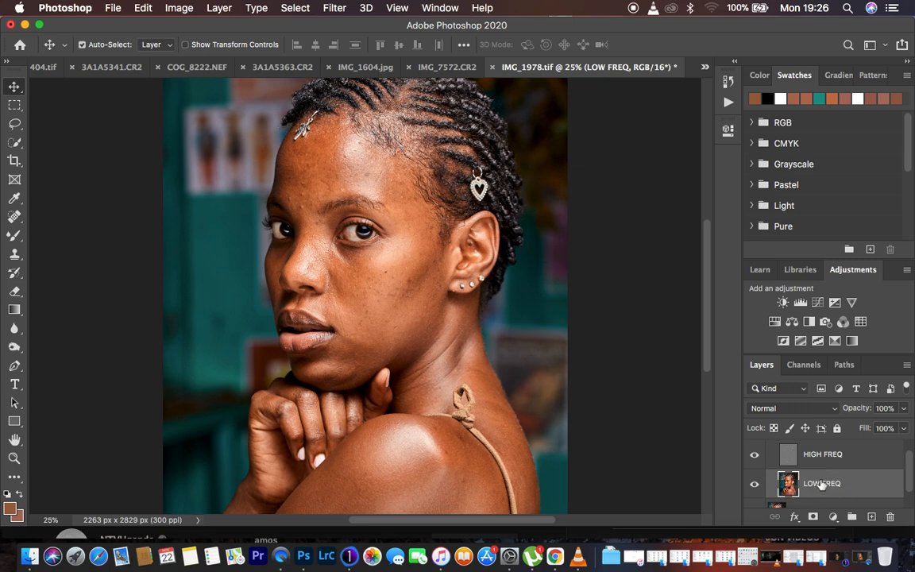
- Activate the Mixer Brush tool, check its size and hardness settings, and clean the brush
click(13, 238)
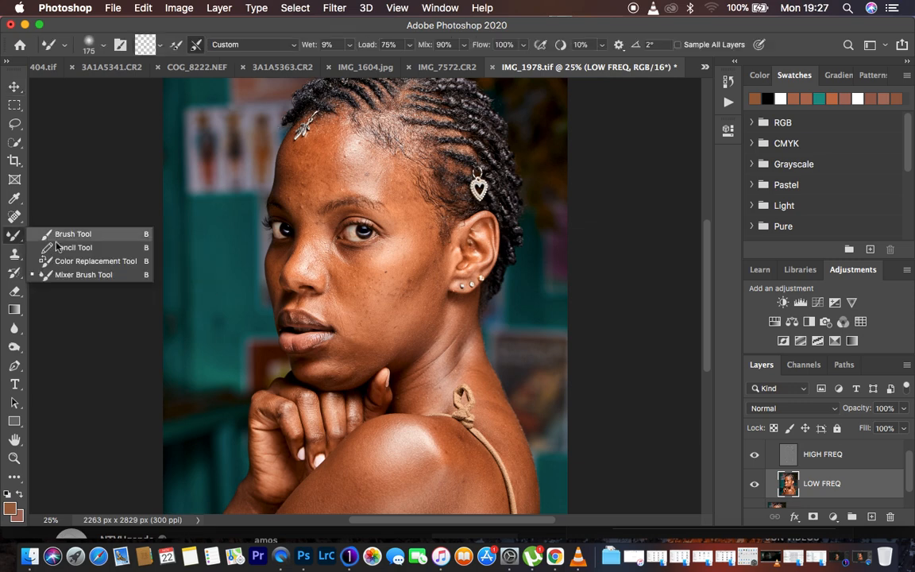
click(71, 274)
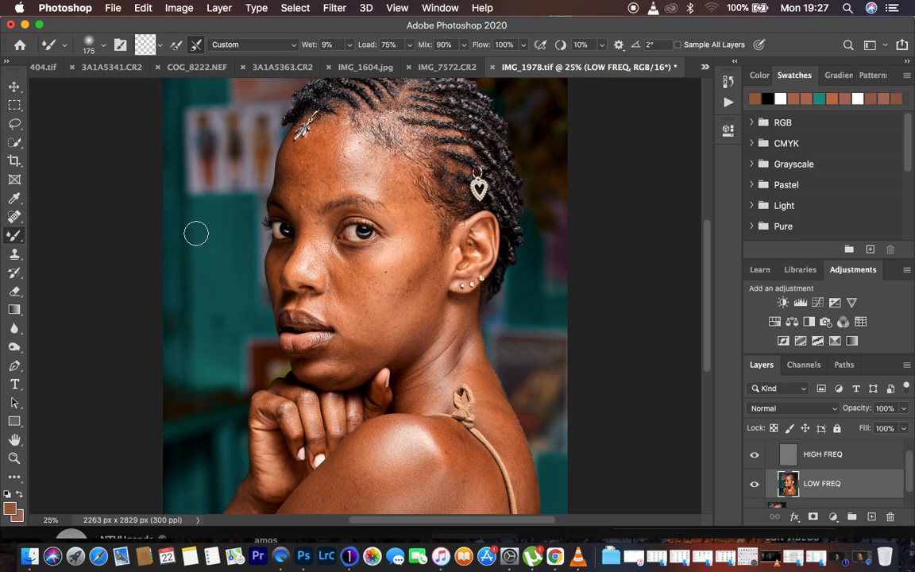
click(102, 47)
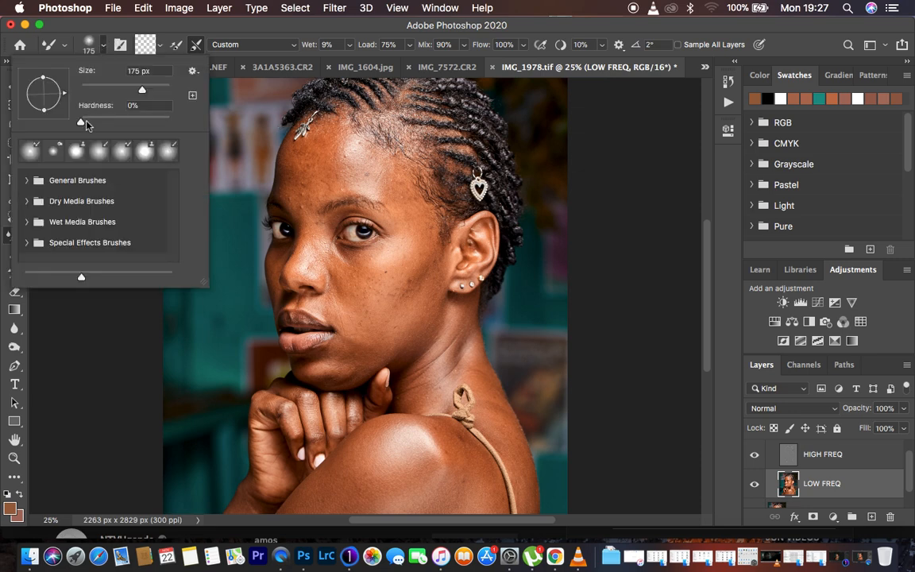
click(96, 46)
click(160, 48)
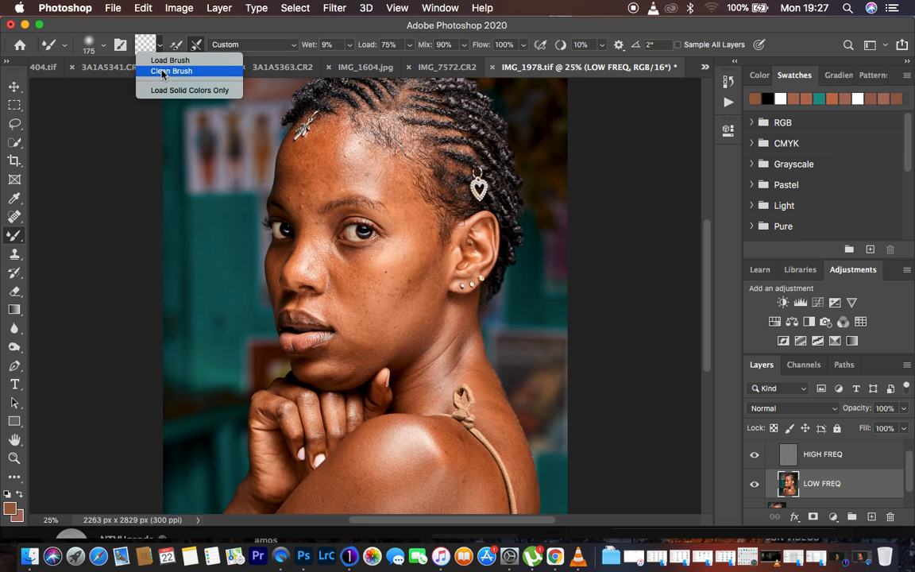
click(163, 72)
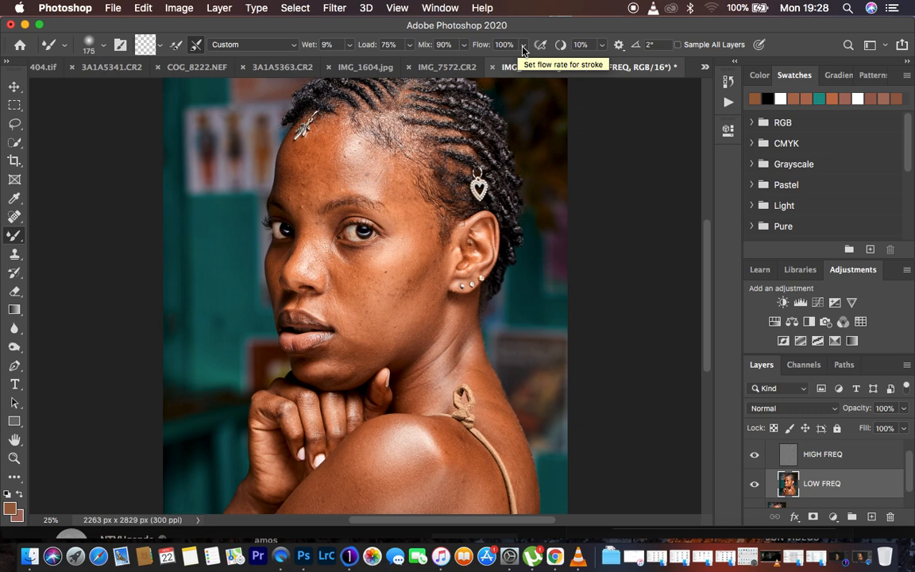
- Try a Mixer Brush stroke on the cheek with Sample All Layers enabled, and undo the stroke
click(678, 45)
mouse_move(407, 247)
mouse_down()
mouse_move(389, 275)
mouse_move(409, 243)
mouse_move(398, 286)
mouse_move(414, 248)
mouse_up()
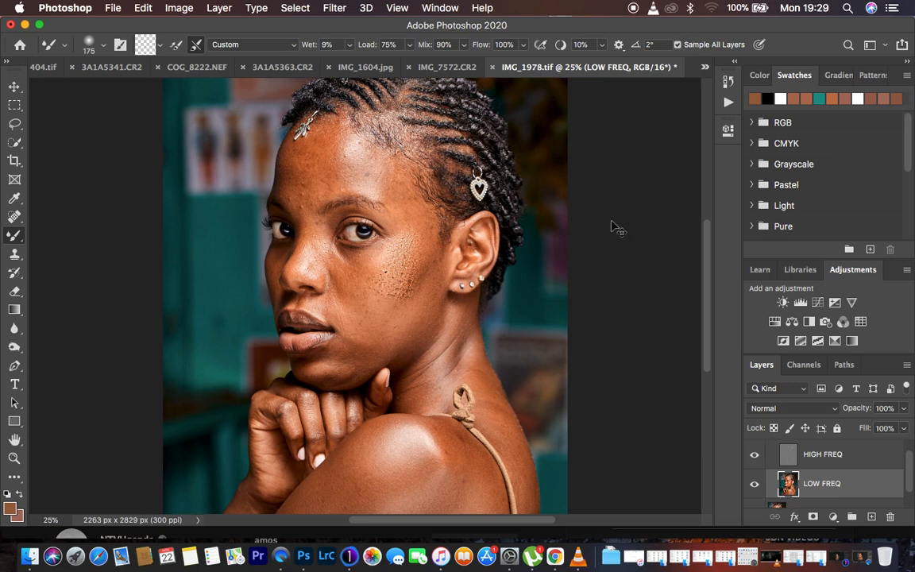
key(super+z)
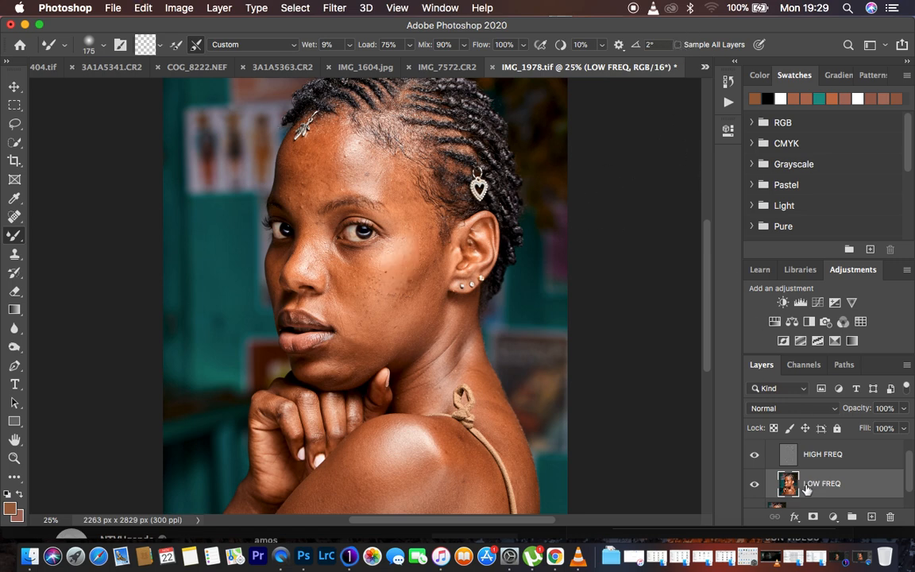
- Hide the HIGH FREQ layer and smooth the skin tones across the forehead and temple on LOW FREQ with the Mixer Brush
click(755, 457)
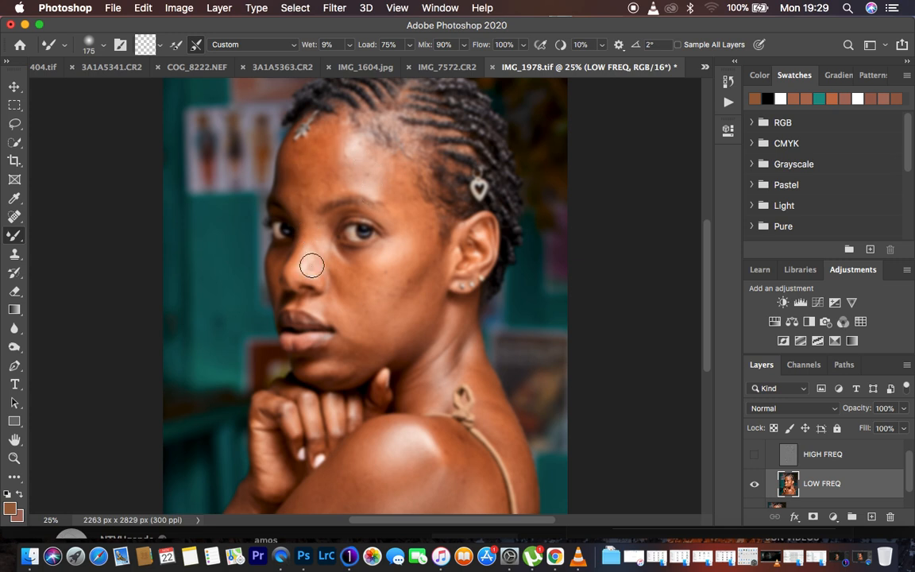
key(super+plus)
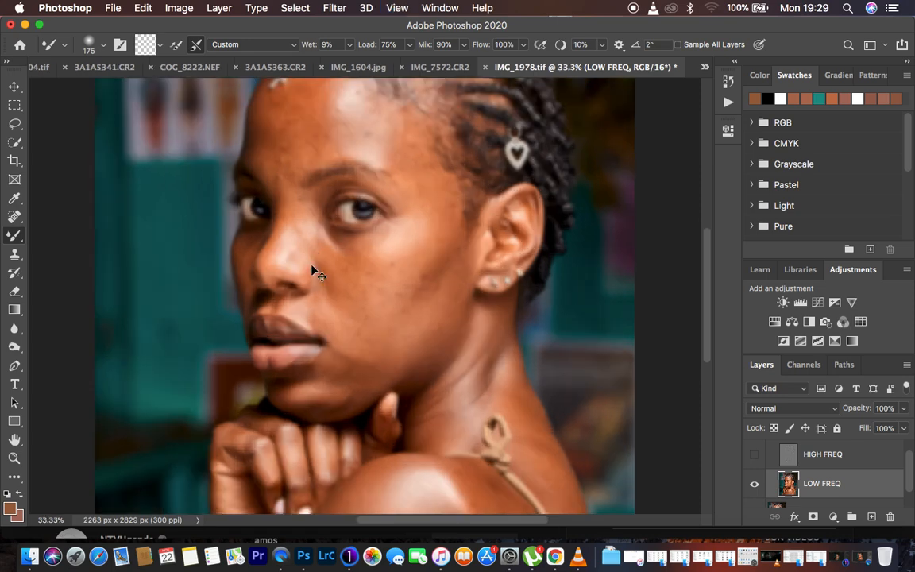
key(super+plus)
drag(707, 326, 705, 274)
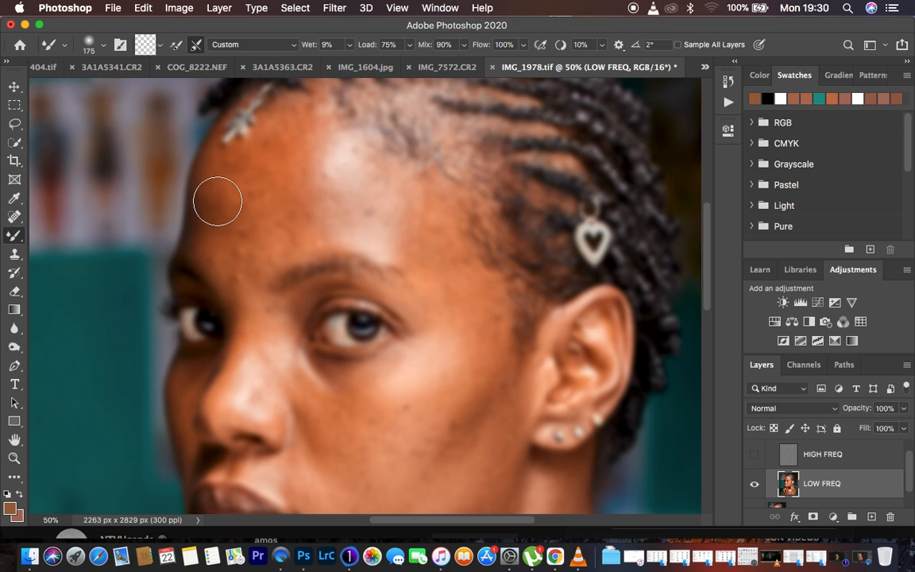
mouse_move(217, 201)
mouse_down()
mouse_move(222, 177)
mouse_move(204, 229)
mouse_move(219, 239)
mouse_move(229, 174)
mouse_move(231, 188)
mouse_move(273, 158)
mouse_move(285, 130)
mouse_move(260, 184)
mouse_move(231, 213)
mouse_move(250, 234)
mouse_move(273, 234)
mouse_move(267, 199)
mouse_move(275, 176)
mouse_move(286, 178)
mouse_move(301, 132)
mouse_move(286, 126)
mouse_move(231, 201)
mouse_move(226, 248)
mouse_move(235, 261)
mouse_move(228, 204)
mouse_move(224, 211)
mouse_move(233, 172)
mouse_move(283, 198)
mouse_move(282, 237)
mouse_move(250, 247)
mouse_move(229, 240)
mouse_move(246, 258)
mouse_move(280, 221)
mouse_move(316, 215)
mouse_move(302, 153)
mouse_move(294, 176)
mouse_move(286, 125)
mouse_move(317, 129)
mouse_move(312, 198)
mouse_move(339, 151)
mouse_move(357, 208)
mouse_move(317, 159)
mouse_move(312, 197)
mouse_move(306, 184)
mouse_move(294, 202)
mouse_up()
mouse_move(270, 240)
mouse_down()
mouse_move(261, 241)
mouse_move(286, 238)
mouse_up()
mouse_move(380, 190)
mouse_down()
mouse_move(370, 180)
mouse_move(398, 203)
mouse_move(332, 126)
mouse_move(364, 137)
mouse_move(351, 129)
mouse_up()
mouse_move(408, 225)
mouse_down()
mouse_move(422, 251)
mouse_move(402, 214)
mouse_move(402, 248)
mouse_move(399, 212)
mouse_move(429, 267)
mouse_up()
mouse_move(329, 204)
mouse_down()
mouse_move(351, 195)
mouse_move(352, 180)
mouse_move(357, 194)
mouse_move(298, 227)
mouse_move(307, 206)
mouse_move(296, 208)
mouse_move(270, 179)
mouse_move(243, 212)
mouse_move(227, 220)
mouse_move(225, 190)
mouse_up()
mouse_move(459, 301)
mouse_down()
mouse_move(411, 219)
mouse_move(457, 297)
mouse_up()
mouse_move(429, 248)
mouse_down()
mouse_move(419, 240)
mouse_move(450, 279)
mouse_up()
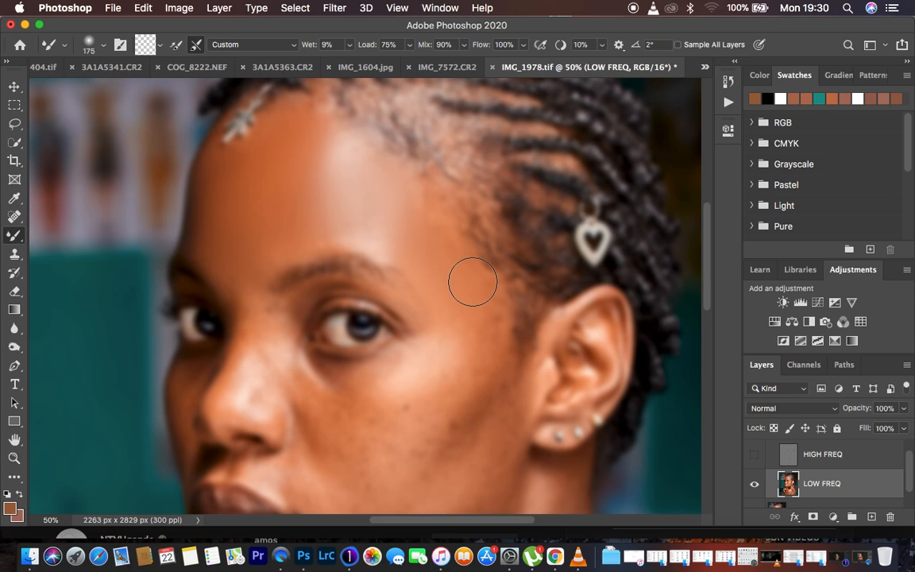
- Blend the blotchy tones on the cheek, from beside the eye down towards the jaw, with the Mixer Brush on LOW FREQ
scroll(472, 282, down, 4)
mouse_move(472, 225)
mouse_down()
mouse_move(465, 264)
mouse_move(438, 302)
mouse_move(467, 263)
mouse_move(410, 328)
mouse_move(461, 282)
mouse_move(468, 202)
mouse_move(470, 215)
mouse_move(456, 179)
mouse_up()
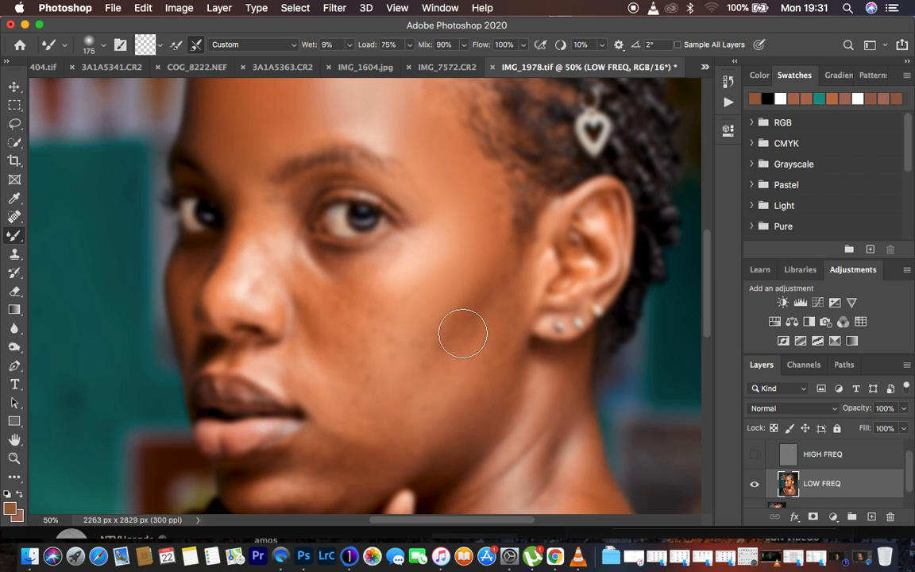
mouse_move(491, 283)
mouse_down()
mouse_move(448, 348)
mouse_move(484, 290)
mouse_move(436, 346)
mouse_move(467, 312)
mouse_move(457, 337)
mouse_move(484, 286)
mouse_move(459, 241)
mouse_move(419, 302)
mouse_move(498, 303)
mouse_move(461, 380)
mouse_move(420, 411)
mouse_move(418, 368)
mouse_move(370, 364)
mouse_move(350, 333)
mouse_move(362, 363)
mouse_move(357, 337)
mouse_move(371, 293)
mouse_move(368, 338)
mouse_move(363, 318)
mouse_up()
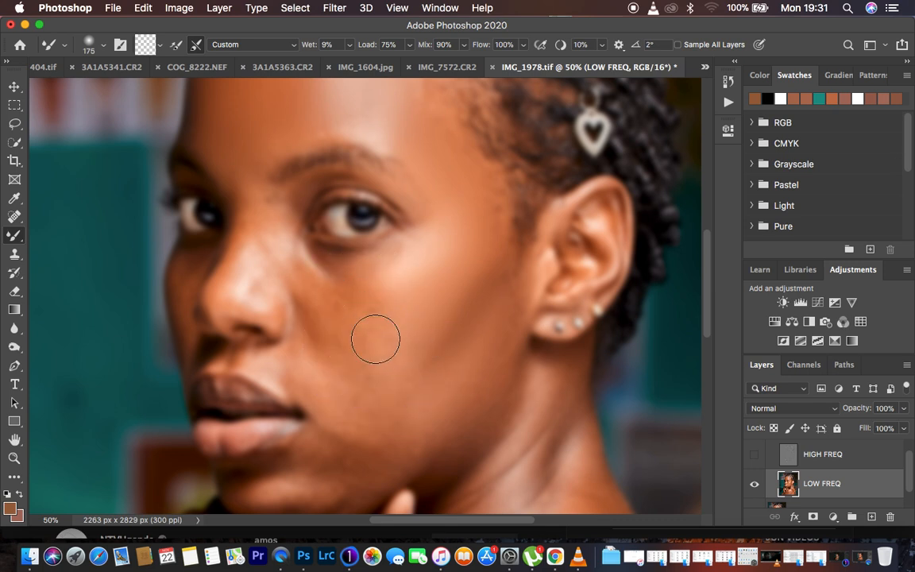
mouse_move(365, 307)
mouse_down()
mouse_move(362, 358)
mouse_move(384, 347)
mouse_move(368, 353)
mouse_move(332, 306)
mouse_move(373, 250)
mouse_move(348, 269)
mouse_move(326, 266)
mouse_move(341, 278)
mouse_move(319, 303)
mouse_move(337, 278)
mouse_move(364, 319)
mouse_move(380, 323)
mouse_move(441, 274)
mouse_move(466, 223)
mouse_move(420, 208)
mouse_up()
key(bracketleft)
key(bracketleft)
key(bracketleft)
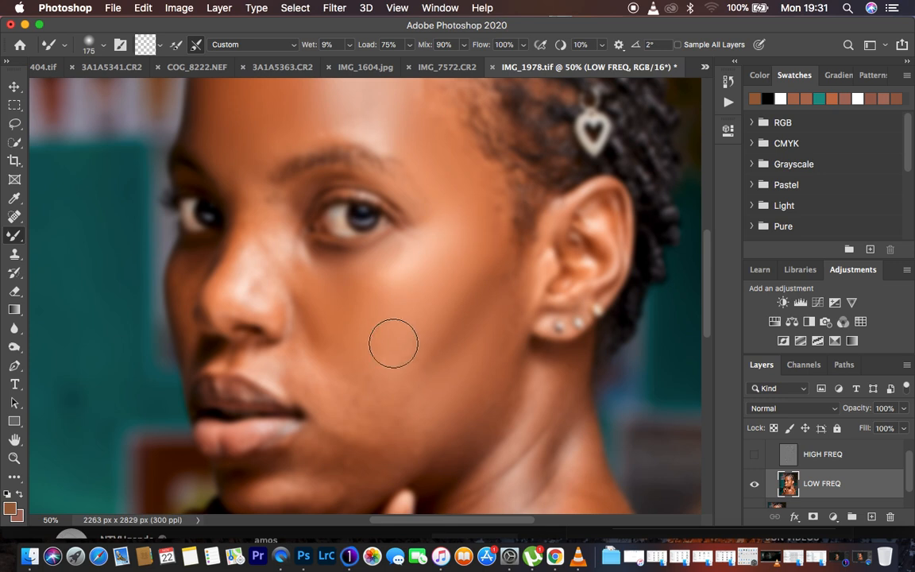
drag(396, 333, 371, 359)
mouse_move(369, 377)
mouse_down()
mouse_move(384, 359)
mouse_move(439, 337)
mouse_move(401, 384)
mouse_move(425, 394)
mouse_move(474, 357)
mouse_move(454, 423)
mouse_move(371, 441)
mouse_move(302, 433)
mouse_move(347, 442)
mouse_move(347, 429)
mouse_move(331, 450)
mouse_move(317, 450)
mouse_move(325, 463)
mouse_move(387, 431)
mouse_move(333, 465)
mouse_move(341, 466)
mouse_move(415, 429)
mouse_move(374, 445)
mouse_move(361, 434)
mouse_move(330, 433)
mouse_move(337, 440)
mouse_move(343, 423)
mouse_move(321, 376)
mouse_move(334, 395)
mouse_move(403, 322)
mouse_move(461, 223)
mouse_move(418, 152)
mouse_move(380, 141)
mouse_up()
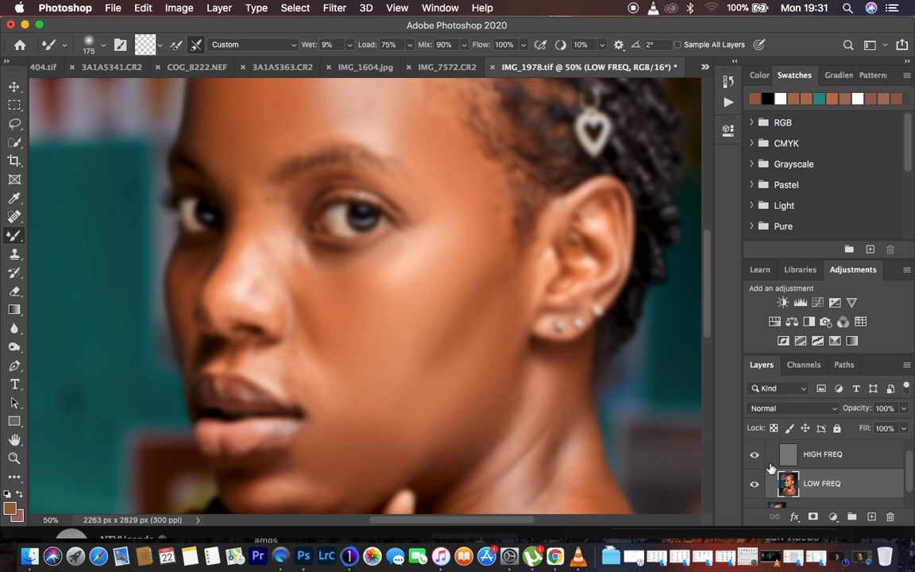
- Make the HIGH FREQ layer visible again to bring the skin texture back over the smoothed tones
click(758, 459)
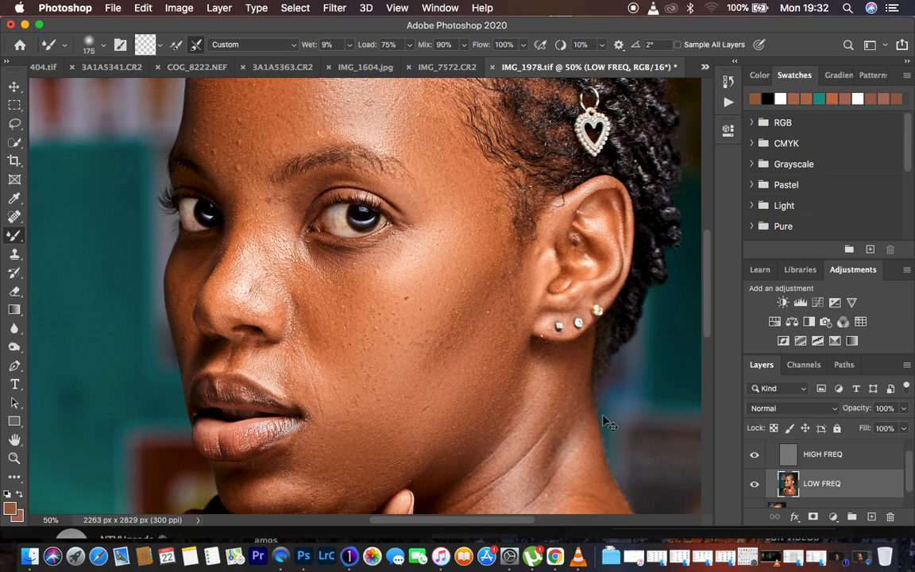
key(super+minus)
key(super+minus)
key(super+minus)
key(super+plus)
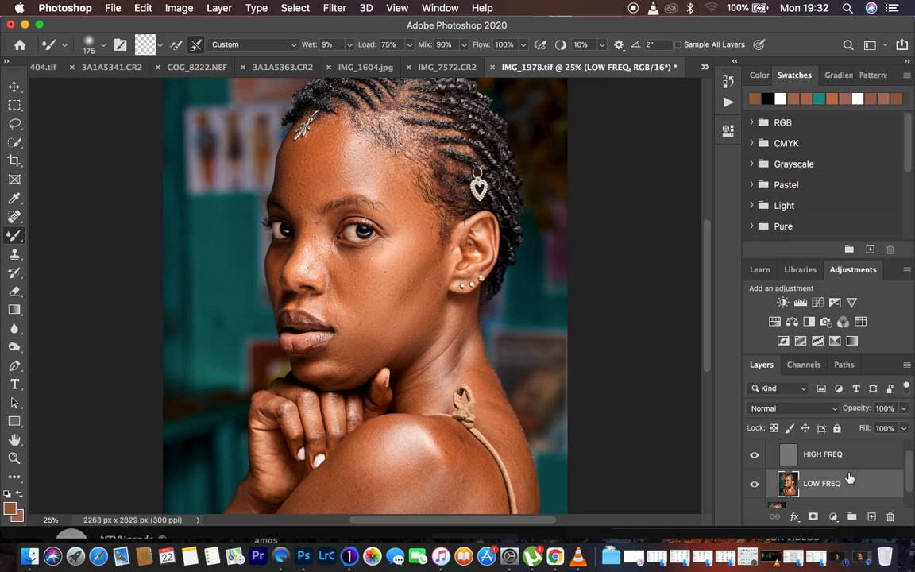
- Compare the portrait before and after retouching by toggling the visibility of the FREQ SEP group
click(755, 450)
click(754, 450)
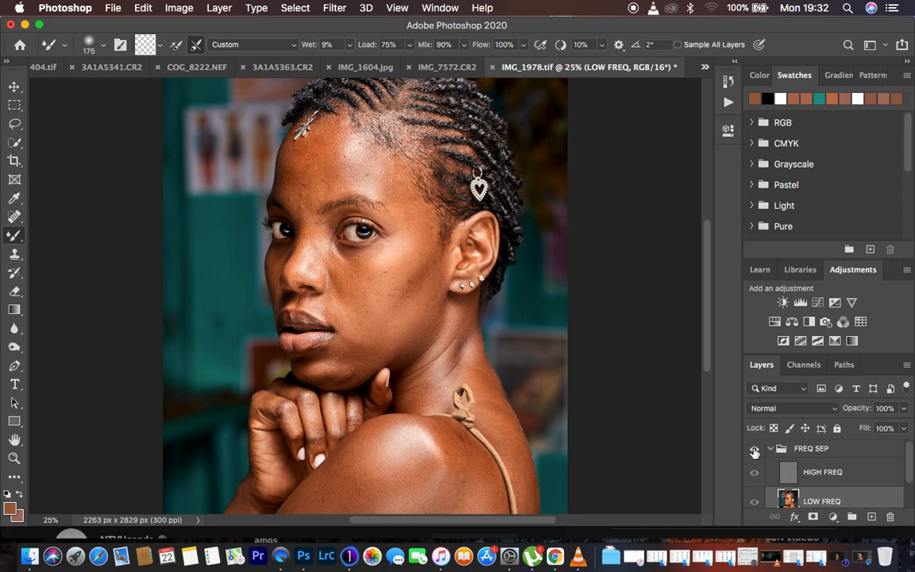
click(755, 451)
click(755, 451)
click(755, 450)
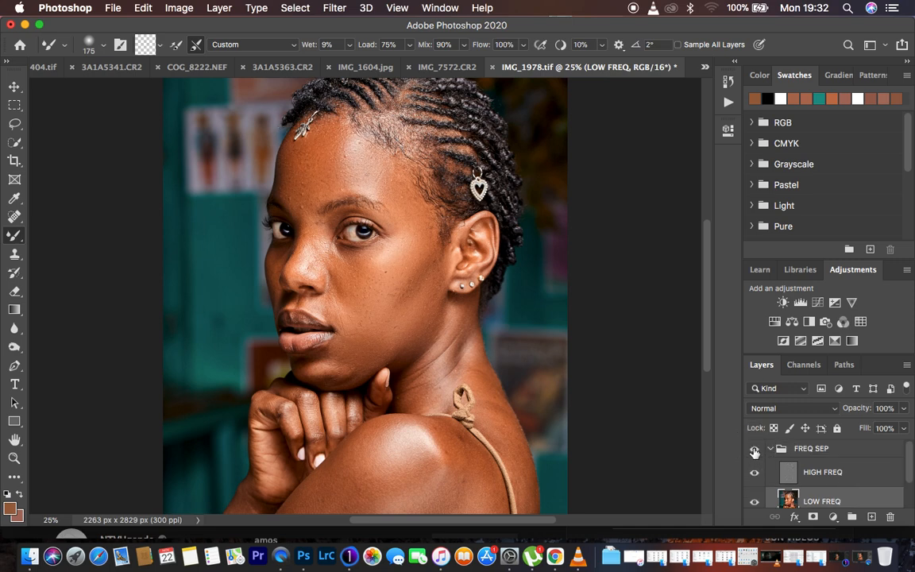
- Toggle the FREQ SEP group off and on again to review the overall effect of the skin smoothing
click(755, 451)
click(755, 451)
click(755, 451)
click(755, 451)
- Hide the HIGH FREQ layer and blend the skin tones on the neck on LOW FREQ with a 250 px Mixer Brush
click(755, 474)
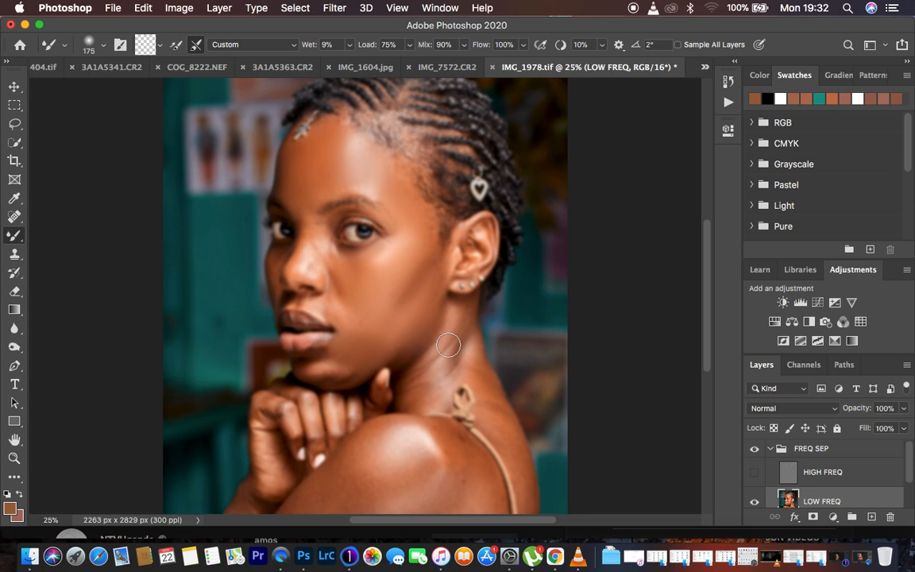
key(bracketright)
key(bracketright)
mouse_move(461, 342)
mouse_down()
mouse_move(456, 328)
mouse_move(464, 340)
mouse_up()
- With a smaller Mixer Brush, smooth the tones beside the mouth, under the eye and down the nose bridge
key(bracketleft)
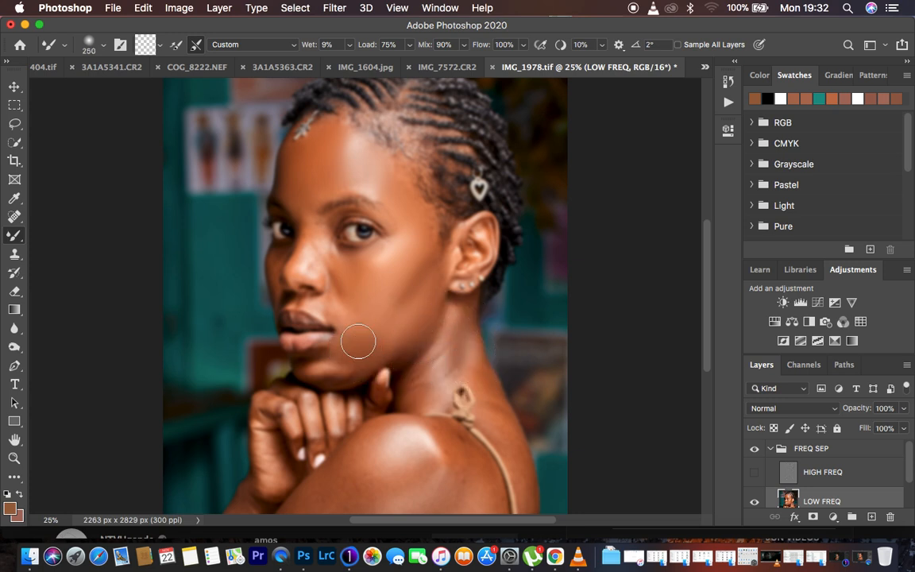
key(bracketleft)
key(bracketleft)
mouse_move(357, 340)
mouse_down()
mouse_move(337, 311)
mouse_move(356, 322)
mouse_up()
mouse_move(337, 274)
mouse_down()
mouse_move(364, 254)
mouse_move(317, 260)
mouse_move(317, 252)
mouse_up()
mouse_move(312, 201)
mouse_down()
mouse_move(318, 198)
mouse_move(299, 270)
mouse_up()
- Blend the lower cheek and jaw tones on LOW FREQ with the Mixer Brush at 250 px
key(bracketright)
key(bracketright)
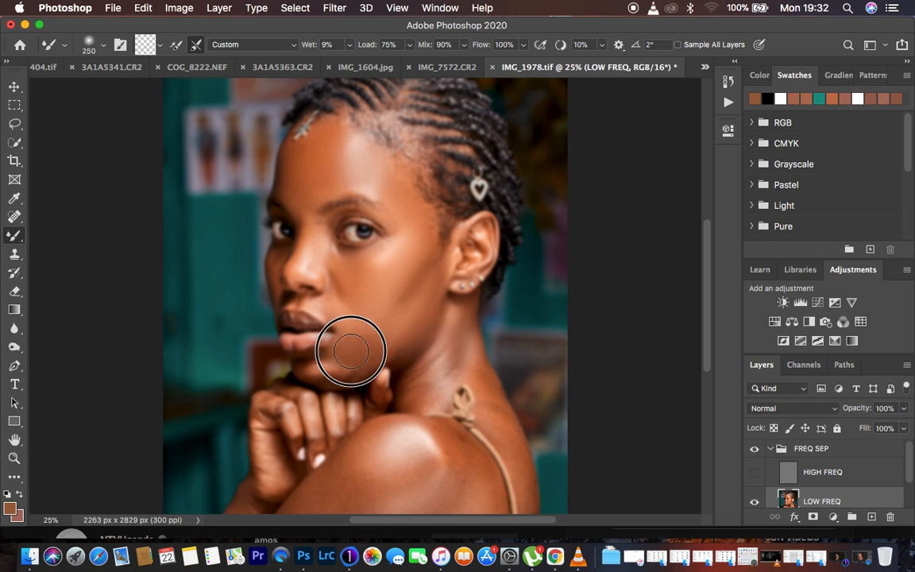
mouse_move(371, 347)
mouse_down()
mouse_move(355, 331)
mouse_move(362, 347)
mouse_move(373, 345)
mouse_up()
mouse_move(424, 325)
mouse_down()
mouse_move(411, 348)
mouse_move(419, 316)
mouse_up()
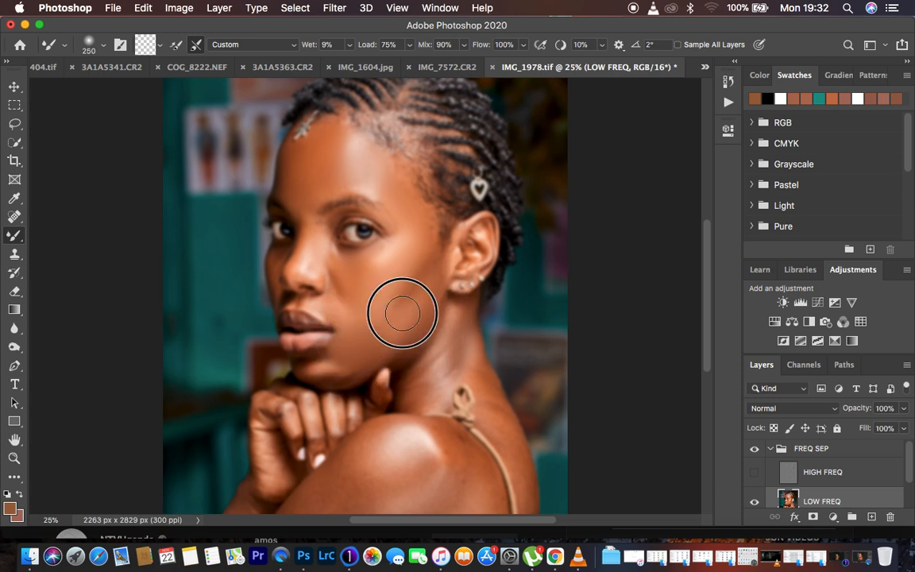
- Reduce the Mixer Brush to 150 px and smooth the skin between the eyebrows and upper nose
key(bracketleft)
key(bracketleft)
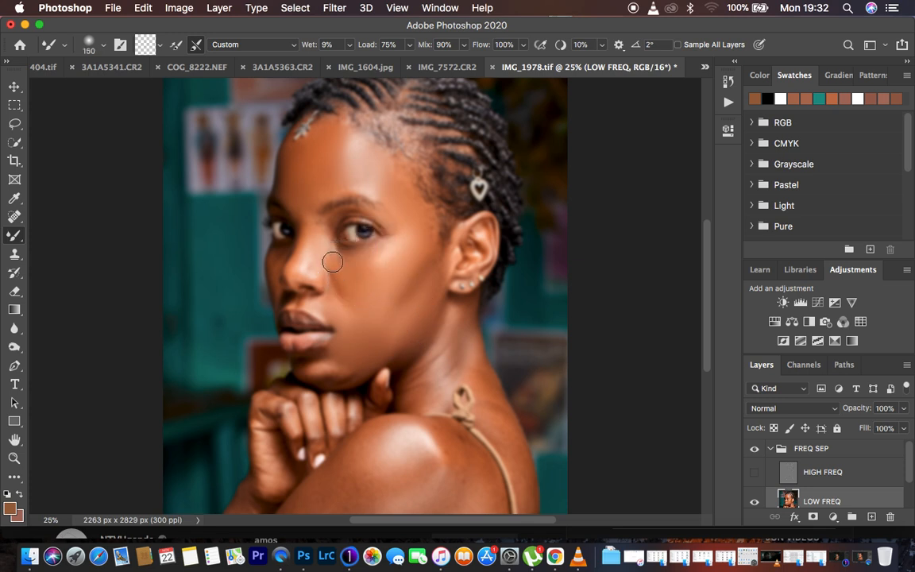
drag(311, 202, 316, 221)
- Enlarge the Mixer Brush to 400 px and smooth the tones across the shoulder and upper arm
scroll(422, 334, down, 5)
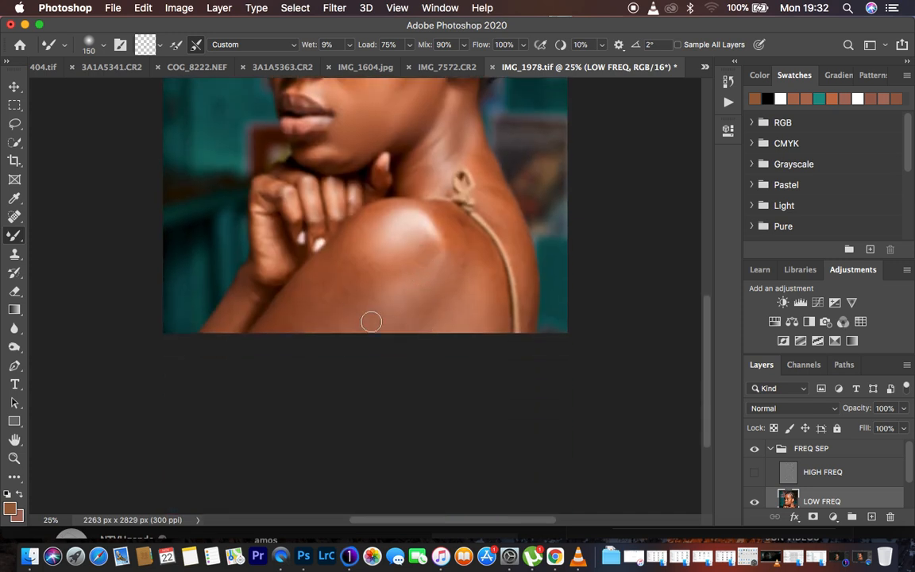
key(bracketright)
key(bracketright)
key(bracketright)
key(bracketright)
key(bracketright)
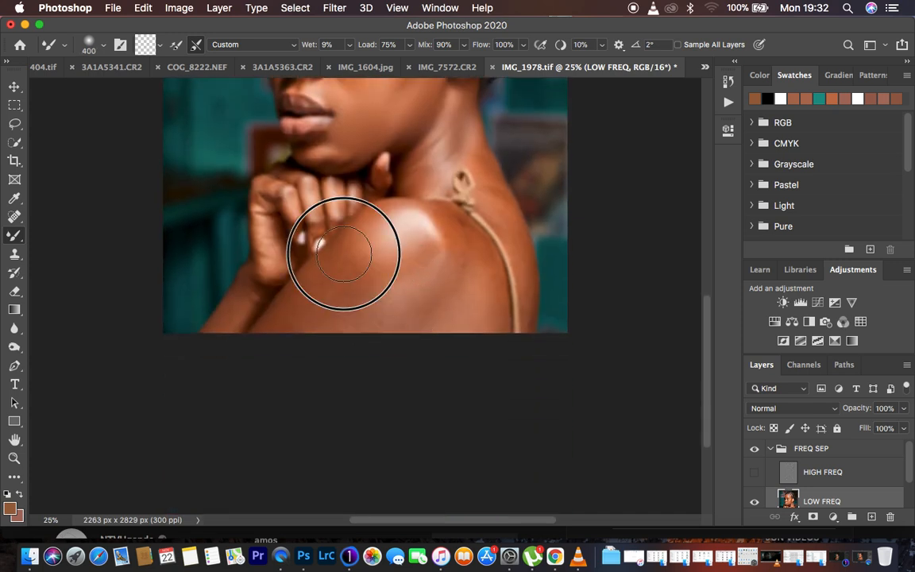
mouse_move(350, 268)
mouse_down()
mouse_move(321, 297)
mouse_move(362, 292)
mouse_move(344, 311)
mouse_move(309, 311)
mouse_move(445, 286)
mouse_move(362, 340)
mouse_up()
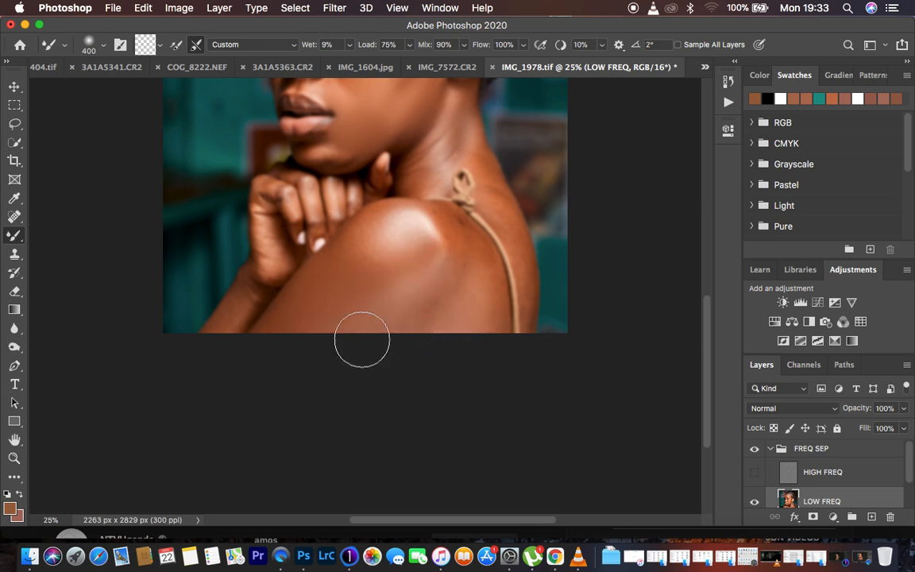
- With a smaller Mixer Brush, blend the skin tones on the upper back, forearm and lower upper arm
key(bracketleft)
key(bracketleft)
mouse_move(440, 221)
mouse_down()
mouse_move(454, 231)
mouse_move(491, 319)
mouse_move(452, 299)
mouse_move(529, 241)
mouse_move(482, 190)
mouse_move(482, 171)
mouse_move(512, 221)
mouse_move(525, 302)
mouse_move(477, 294)
mouse_up()
drag(239, 269, 225, 348)
mouse_move(296, 308)
mouse_down()
mouse_move(279, 315)
mouse_move(268, 277)
mouse_up()
- Smooth the tones on the hand and neck with the Mixer Brush at 150 px
key(bracketleft)
key(bracketleft)
mouse_move(262, 186)
mouse_down()
mouse_move(292, 207)
mouse_move(309, 199)
mouse_move(286, 192)
mouse_move(306, 191)
mouse_move(310, 179)
mouse_up()
mouse_move(351, 129)
mouse_down()
mouse_move(337, 149)
mouse_move(363, 151)
mouse_move(341, 158)
mouse_move(321, 143)
mouse_move(331, 135)
mouse_move(325, 96)
mouse_move(414, 124)
mouse_move(416, 163)
mouse_move(427, 177)
mouse_move(411, 180)
mouse_move(434, 144)
mouse_move(437, 166)
mouse_move(454, 129)
mouse_move(455, 147)
mouse_move(456, 124)
mouse_move(466, 145)
mouse_move(473, 138)
mouse_move(421, 189)
mouse_up()
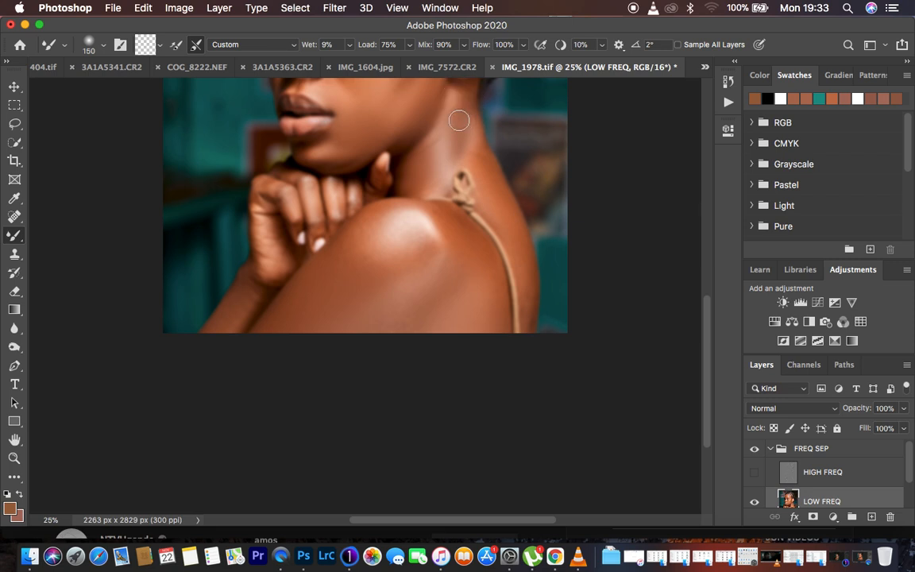
- Refine the tones on the far cheek, lower forehead, near cheek and jaw with the 150 px Mixer Brush
scroll(456, 124, up, 4)
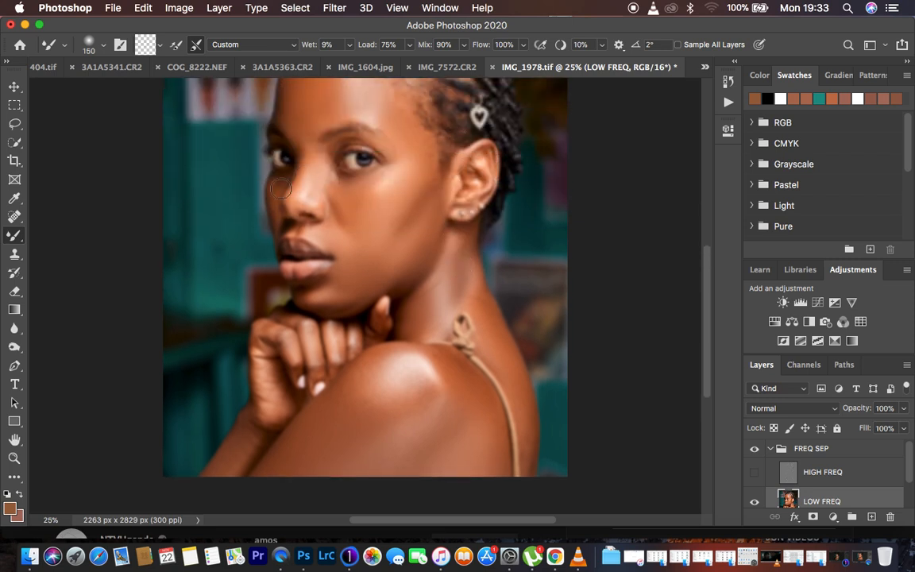
drag(284, 190, 279, 208)
drag(318, 153, 296, 119)
mouse_move(394, 181)
mouse_down()
mouse_move(369, 178)
mouse_move(382, 169)
mouse_move(352, 206)
mouse_move(339, 199)
mouse_move(336, 215)
mouse_move(356, 194)
mouse_move(355, 202)
mouse_up()
drag(389, 260, 366, 268)
- Show the HIGH FREQ layer again and compare the whole portrait with the FREQ SEP group off and on
click(755, 472)
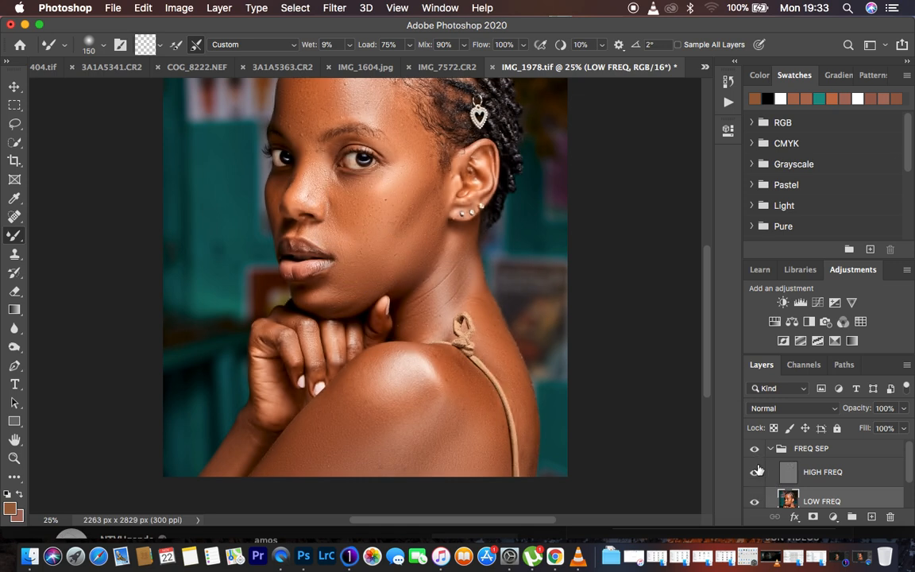
key(super+minus)
key(super+minus)
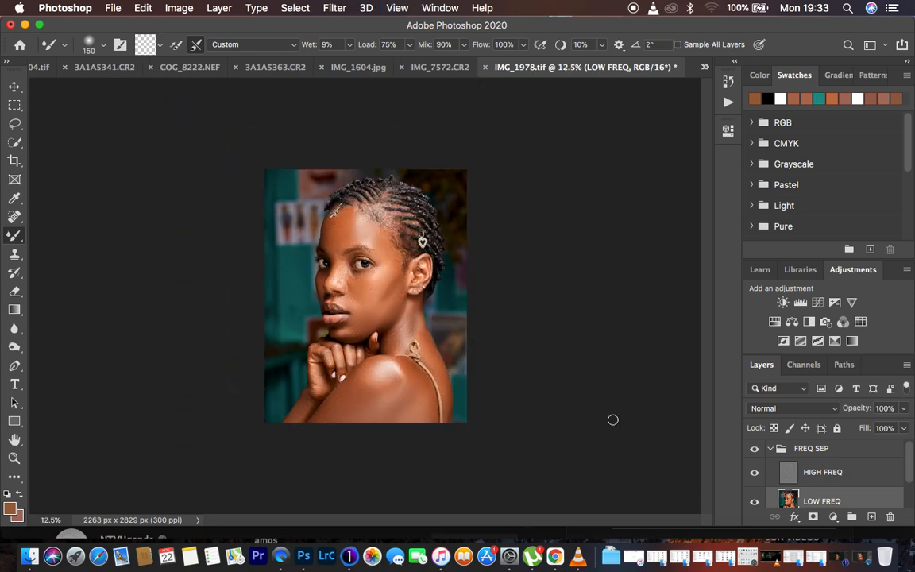
click(755, 448)
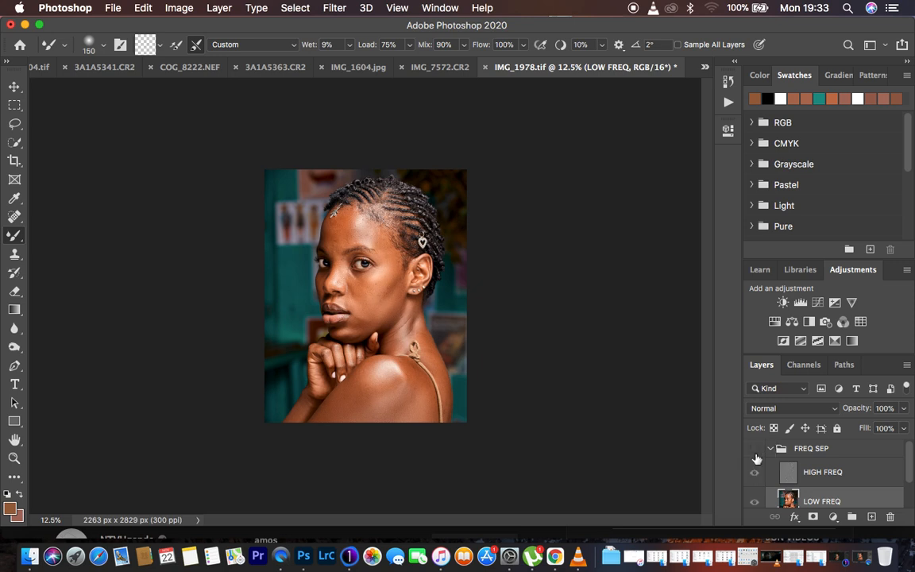
click(756, 452)
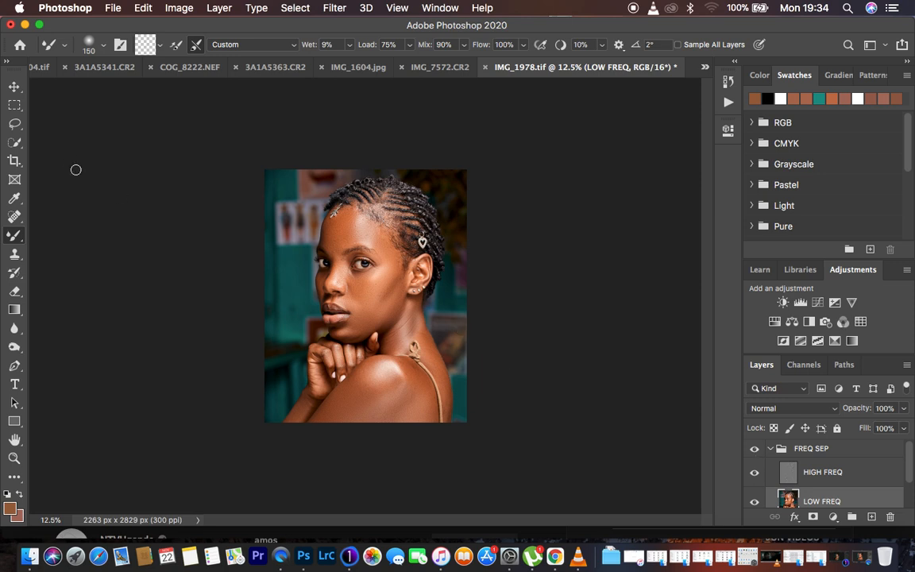
- Select the forehead above the eyebrows with the Lasso tool, using a 22 px feather
click(15, 123)
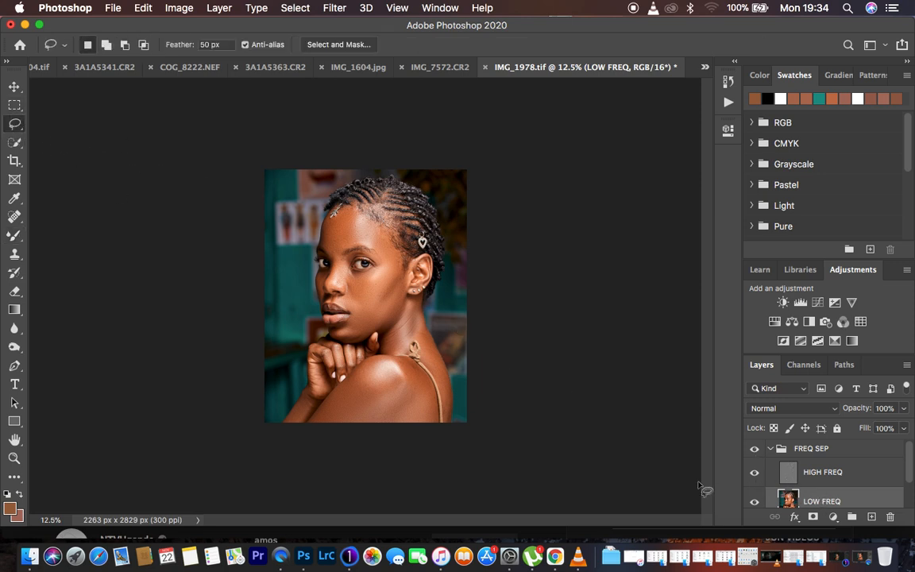
key(super+equal)
key(super+equal)
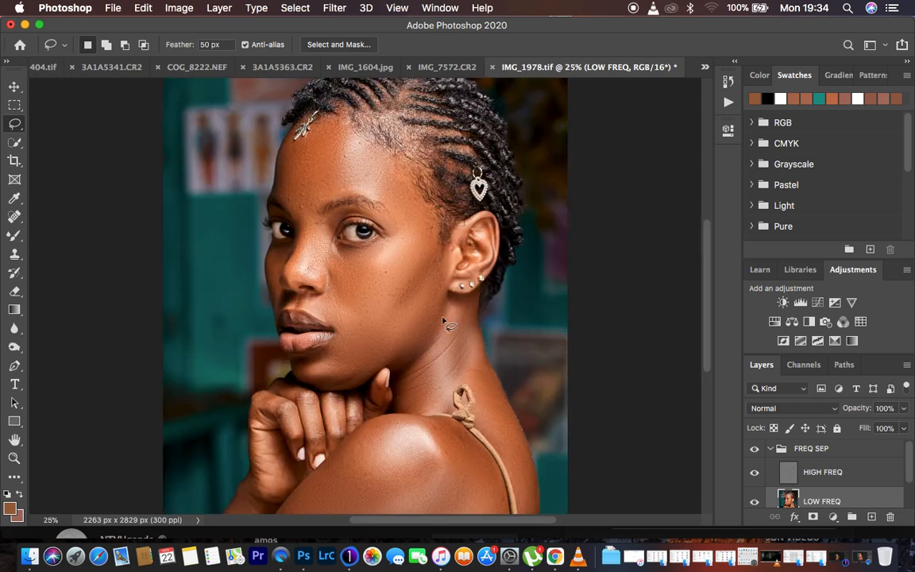
click(224, 44)
text(22)
mouse_move(301, 129)
mouse_down()
mouse_move(282, 168)
mouse_move(282, 196)
mouse_move(299, 220)
mouse_move(333, 192)
mouse_move(394, 204)
mouse_move(404, 168)
mouse_move(347, 120)
mouse_move(317, 123)
mouse_move(304, 141)
mouse_move(302, 131)
mouse_up()
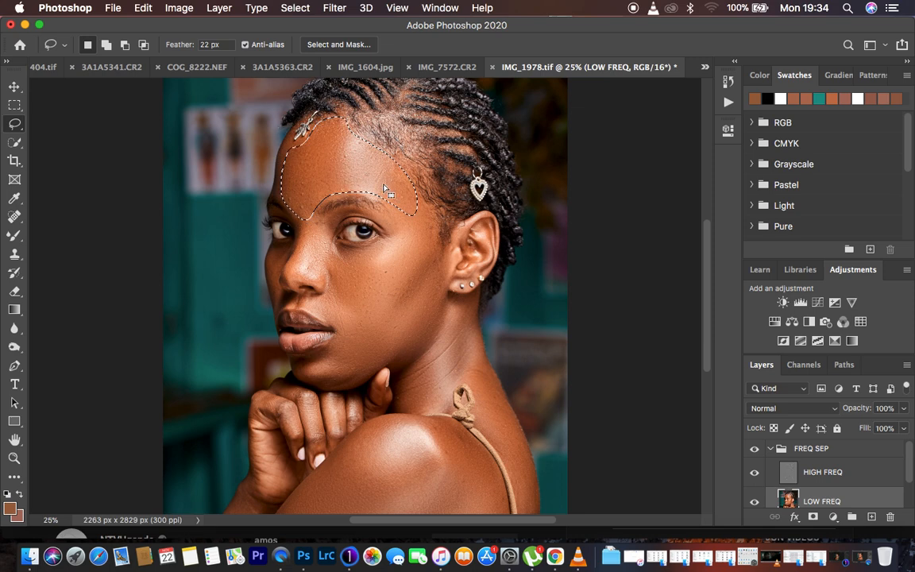
- Apply a Gaussian Blur with a 21 px radius to the forehead selection on LOW FREQ, and deselect
click(335, 8)
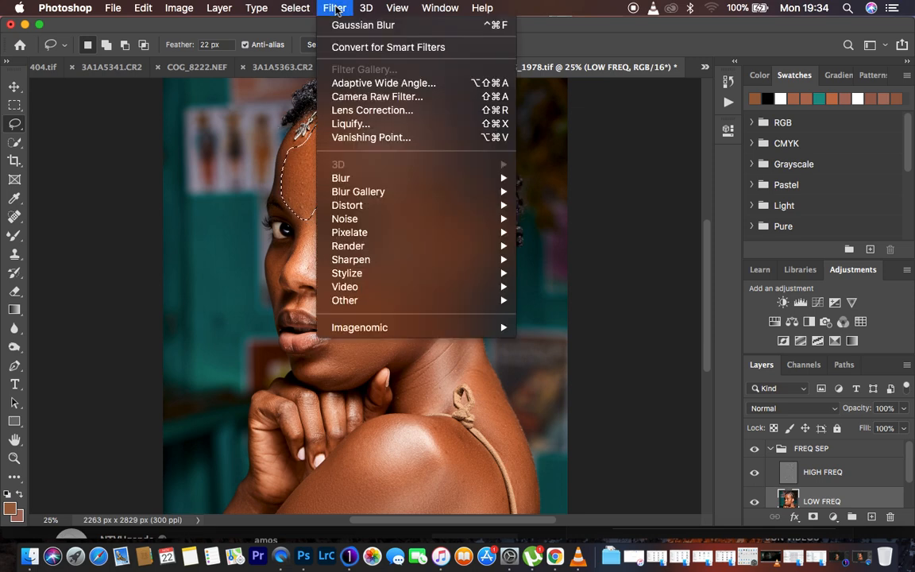
mouse_move(397, 180)
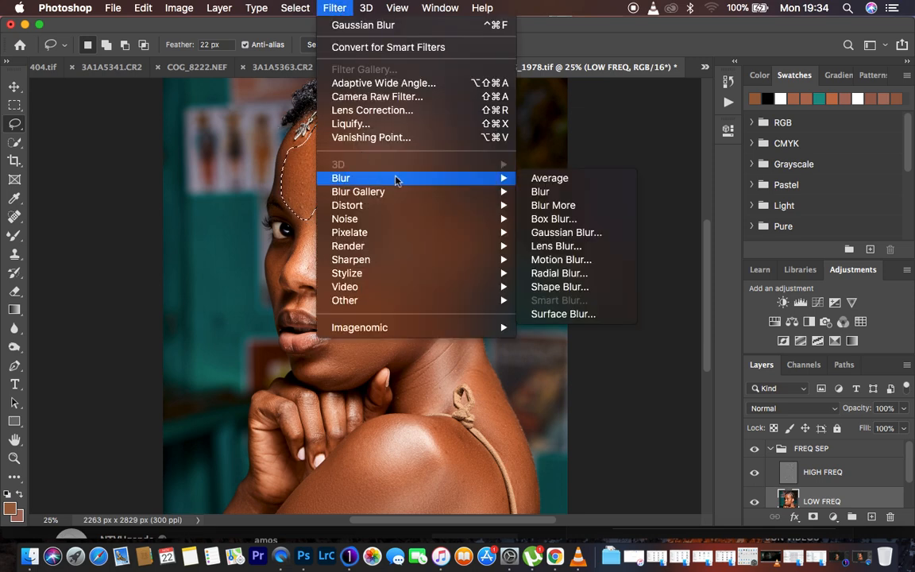
click(597, 238)
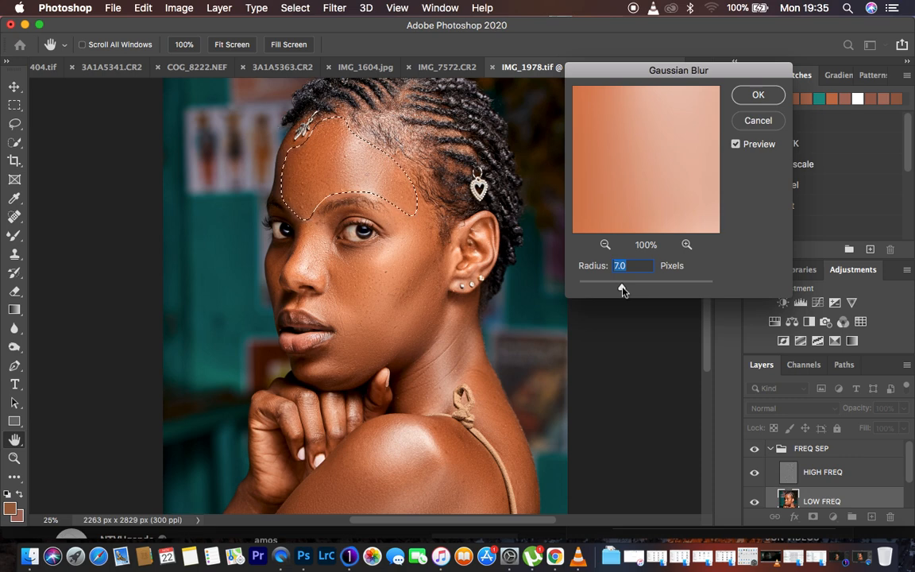
drag(623, 291, 640, 292)
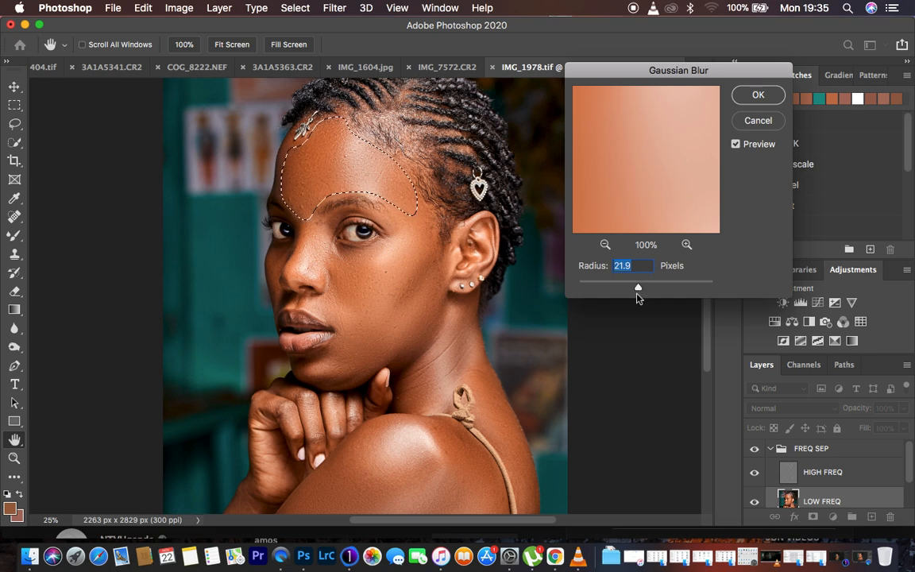
text(7)
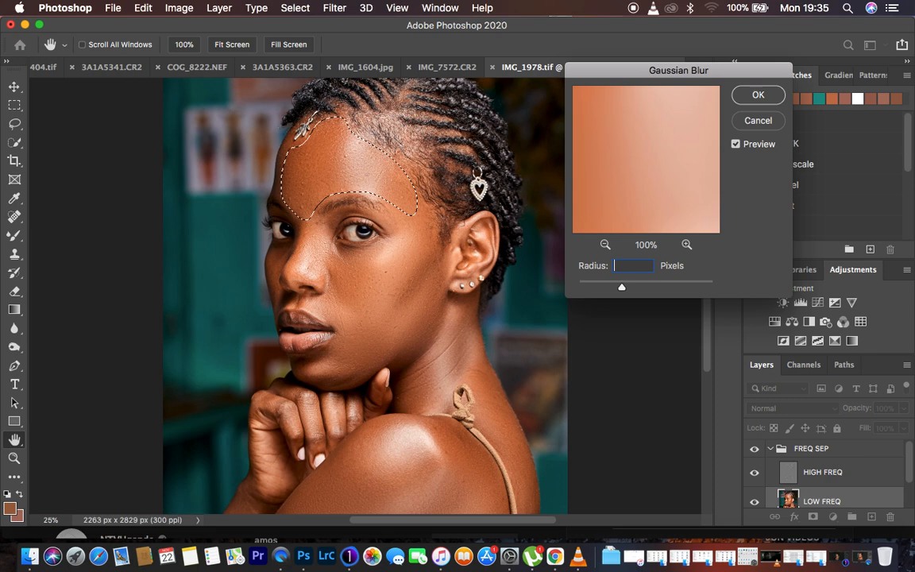
text(21)
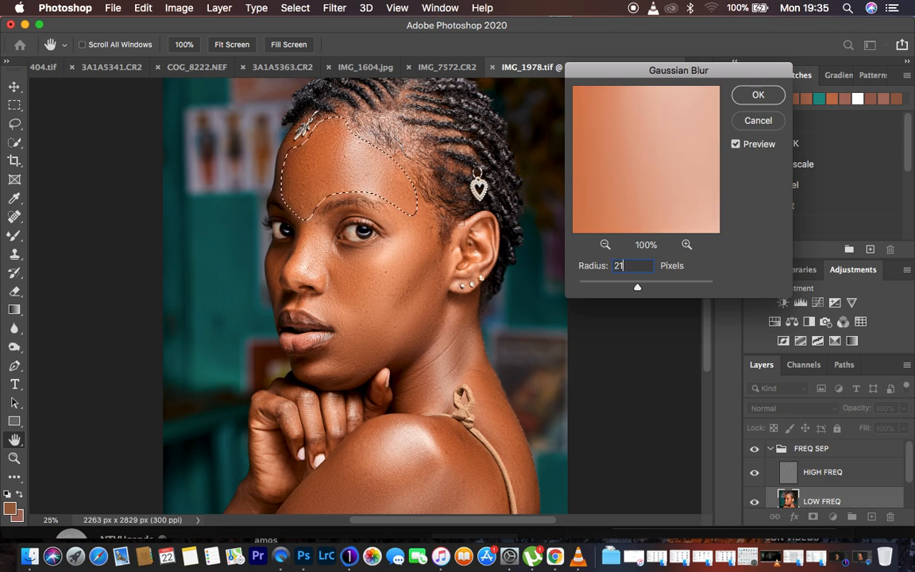
click(757, 94)
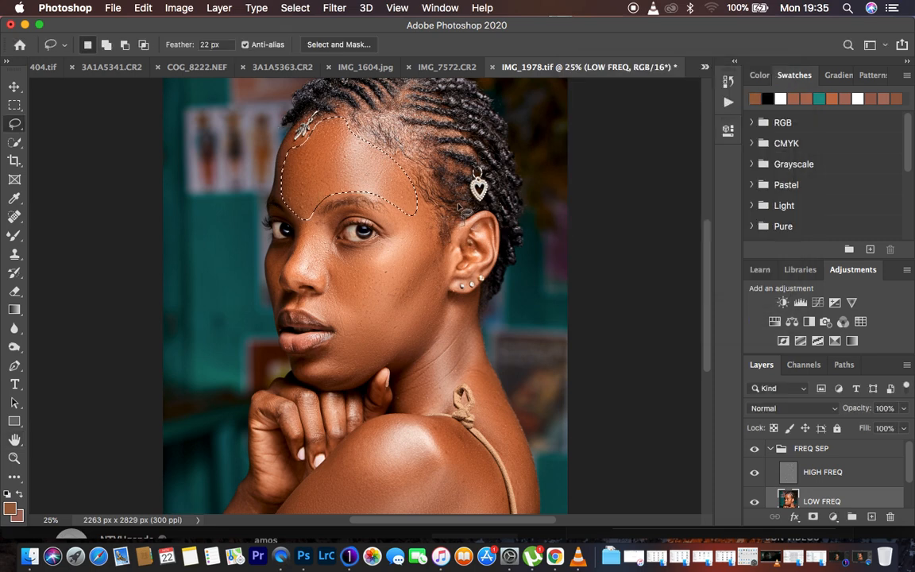
key(super+d)
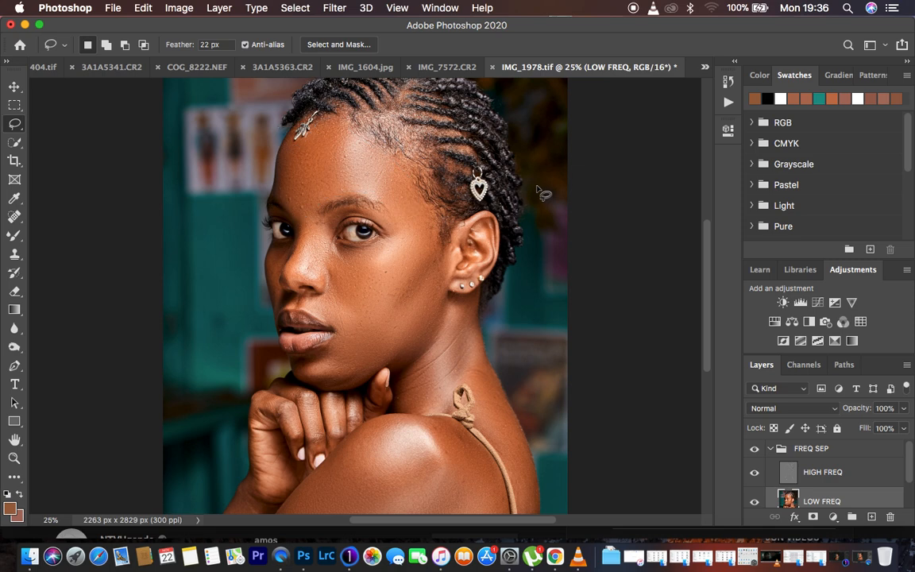
- Lasso the cheek from the temple down towards the mouth, reapply the Gaussian Blur, and deselect
mouse_move(411, 209)
mouse_down()
mouse_move(354, 318)
mouse_move(364, 347)
mouse_move(410, 290)
mouse_move(431, 239)
mouse_move(411, 210)
mouse_up()
right_click(405, 262)
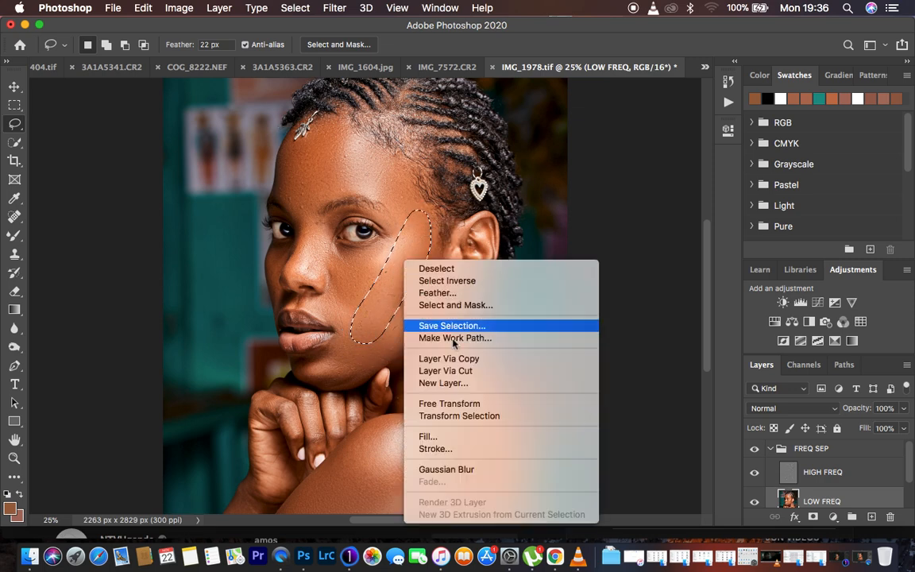
click(478, 469)
key(Return)
key(super+d)
- Lasso the outer cheek from the ear along the jawline, reapply the Gaussian Blur, and deselect
mouse_move(433, 244)
mouse_down()
mouse_move(378, 323)
mouse_move(339, 356)
mouse_move(354, 365)
mouse_move(429, 343)
mouse_move(451, 296)
mouse_move(436, 248)
mouse_up()
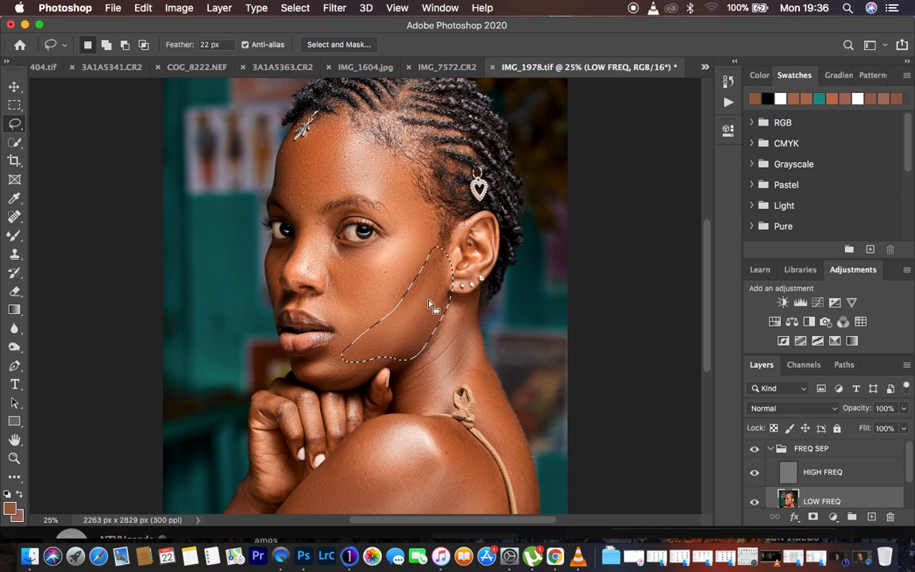
right_click(430, 277)
click(493, 484)
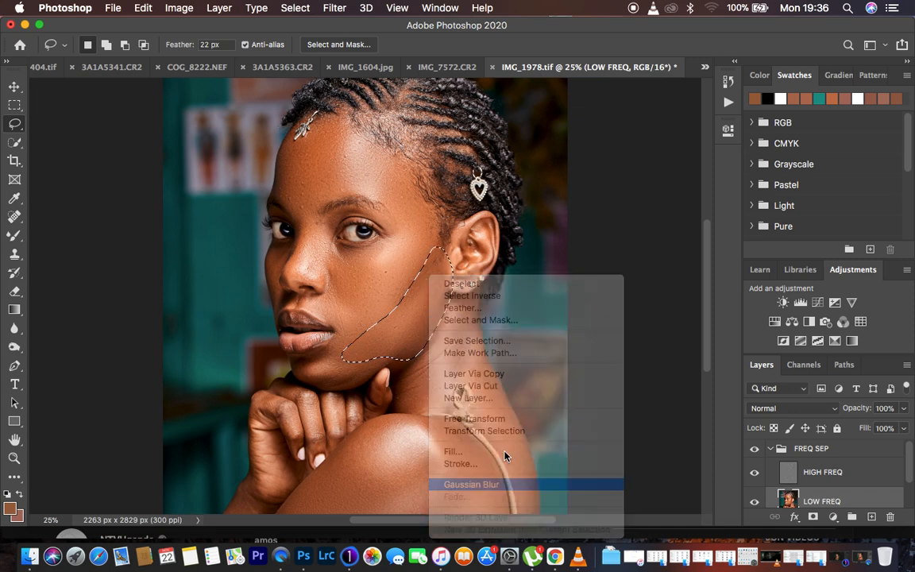
key(super+d)
- Lasso the cheek area under the eye beside the nose, reapply the Gaussian Blur, and deselect
mouse_move(324, 248)
mouse_down()
mouse_move(329, 278)
mouse_move(364, 296)
mouse_move(374, 246)
mouse_move(368, 253)
mouse_move(385, 246)
mouse_up()
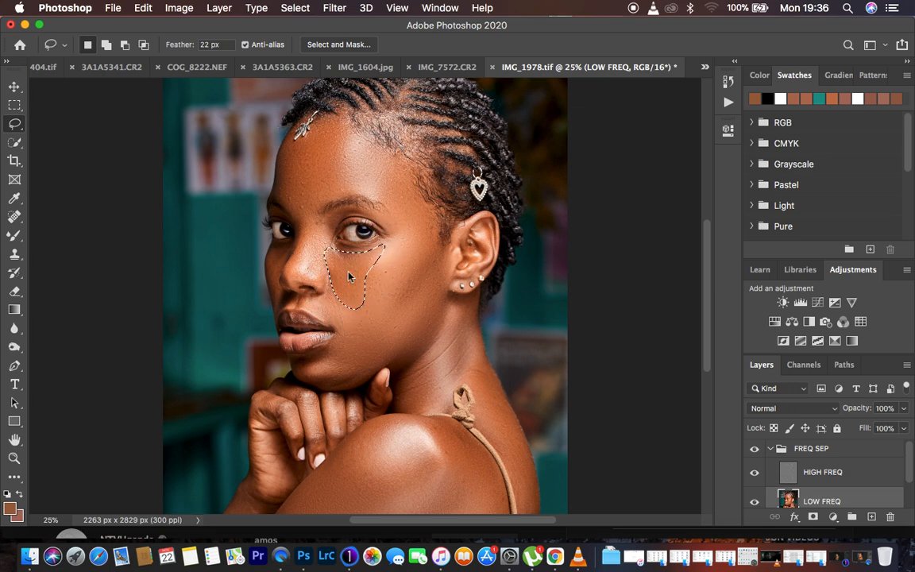
right_click(349, 275)
click(397, 478)
key(ctrl+d)
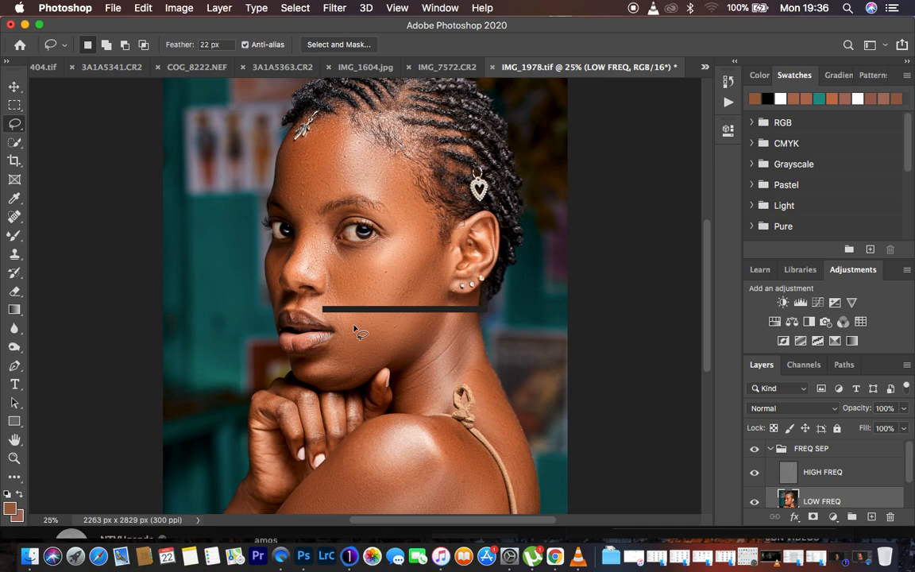
- Lasso the chin and lower jaw below the mouth and reapply the Gaussian Blur there
mouse_move(334, 343)
mouse_down()
mouse_move(298, 370)
mouse_move(317, 384)
mouse_move(363, 380)
mouse_move(391, 353)
mouse_move(391, 337)
mouse_move(349, 328)
mouse_up()
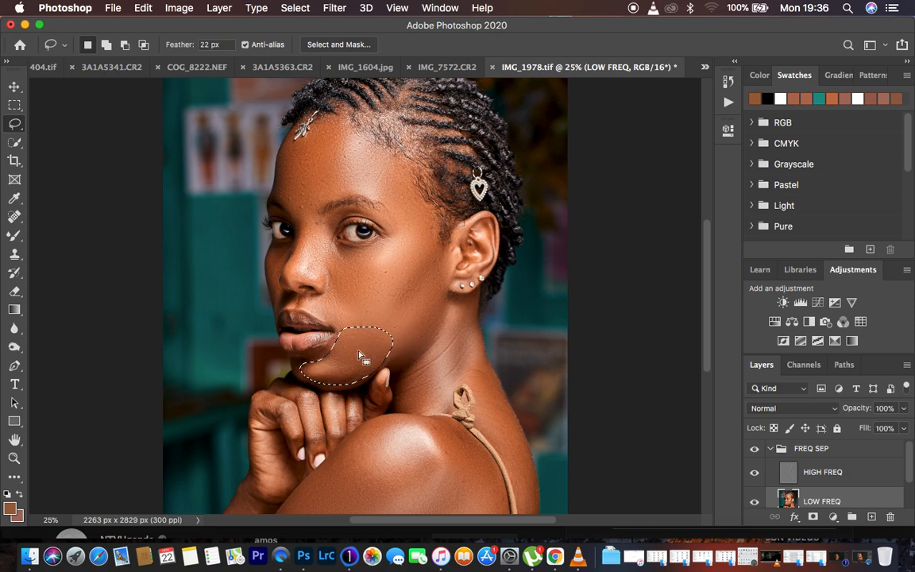
right_click(358, 354)
click(405, 485)
right_click(368, 360)
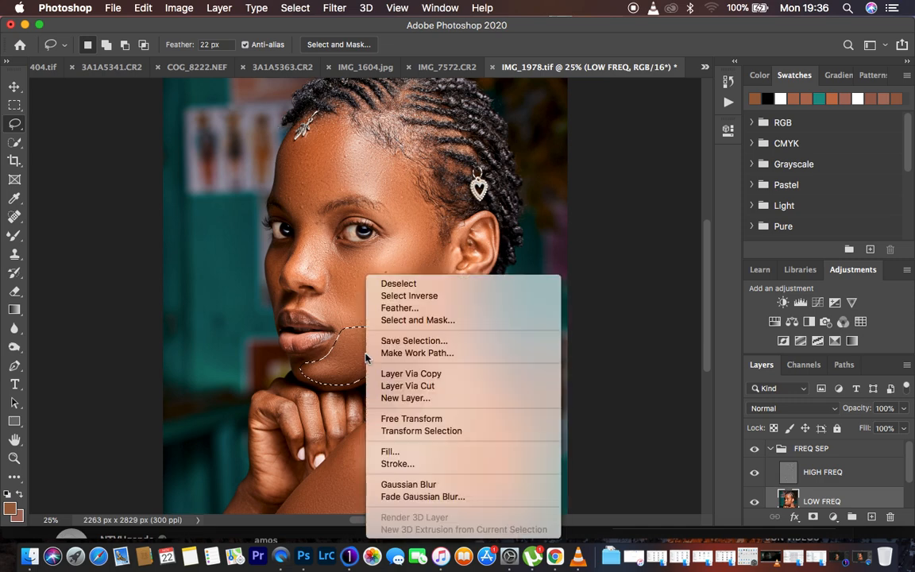
click(428, 498)
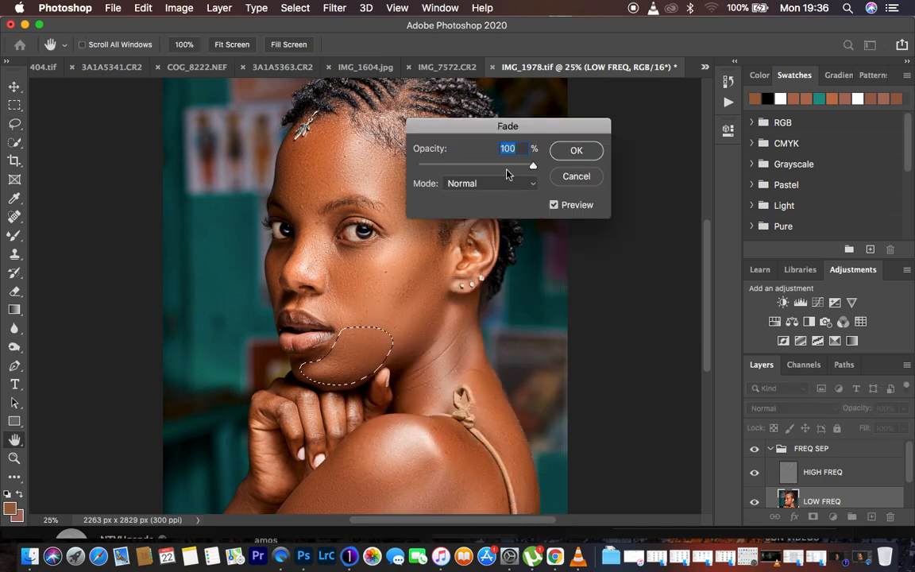
drag(507, 168, 481, 166)
click(577, 177)
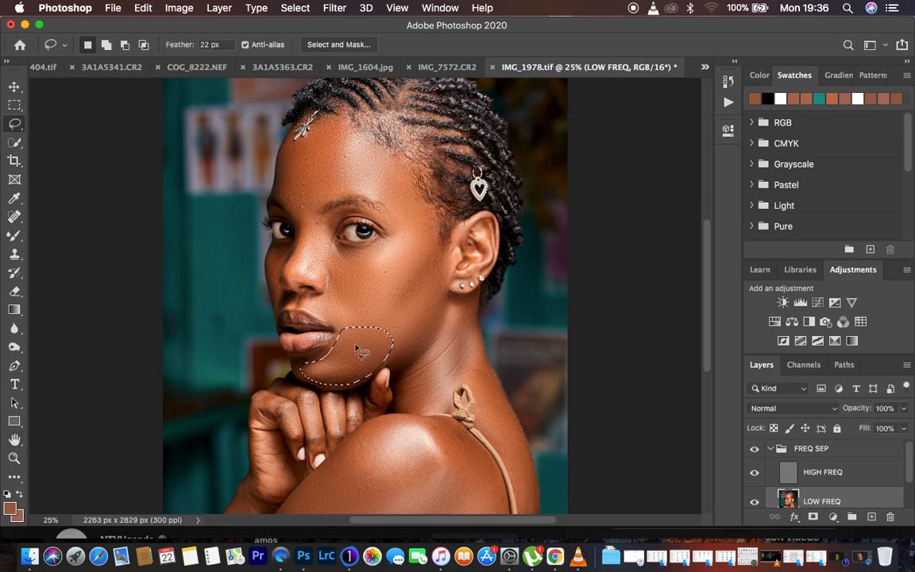
- Fade the Gaussian Blur on the chin selection at 100% opacity in Normal mode and deselect
right_click(355, 348)
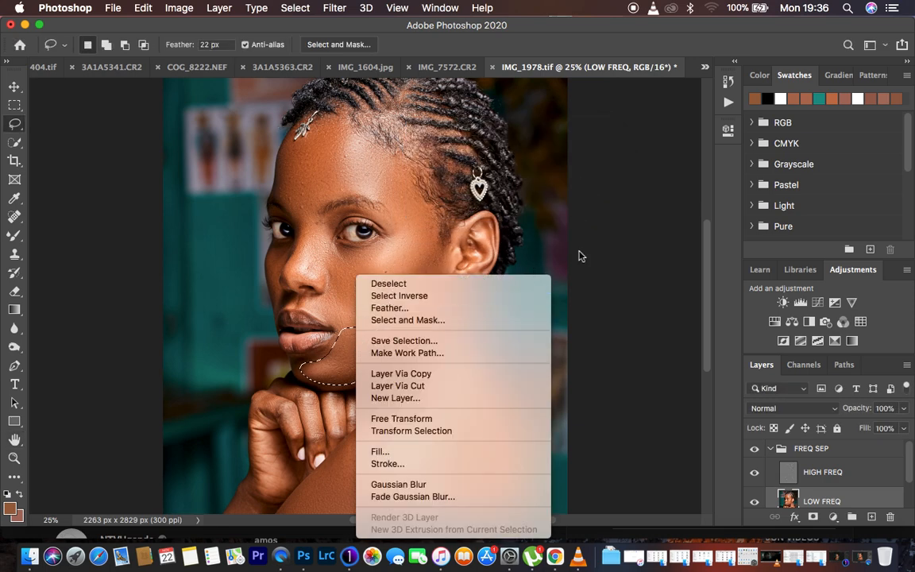
click(580, 257)
key(shift)
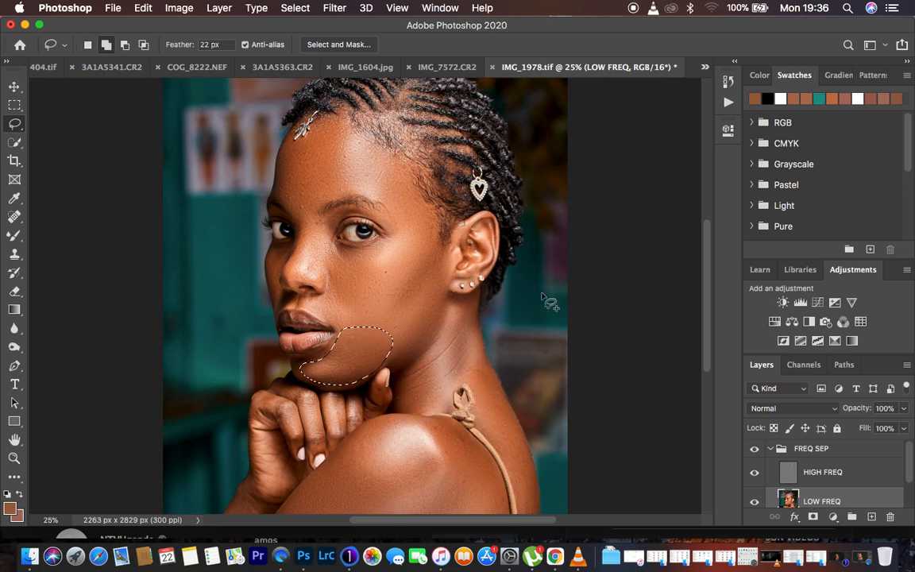
key(super+shift+f)
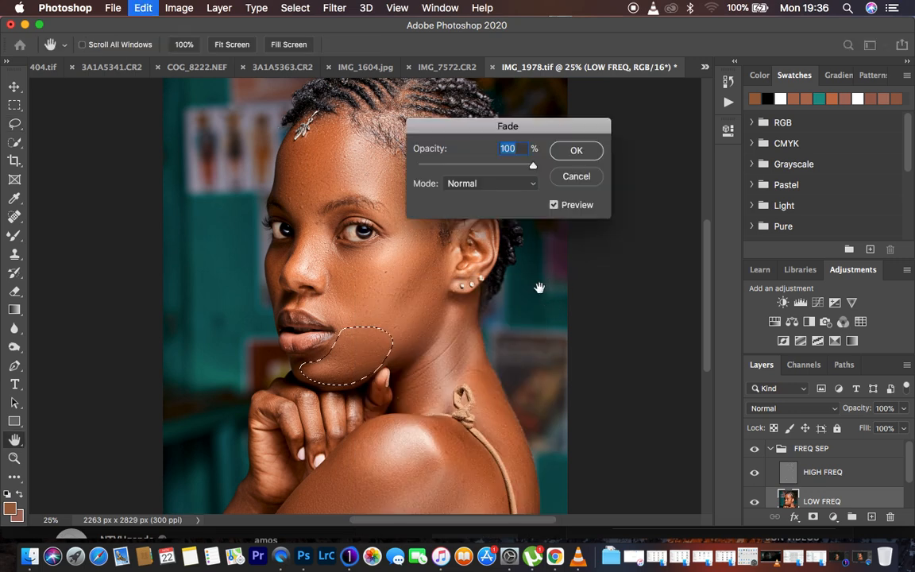
drag(532, 165, 566, 167)
click(576, 150)
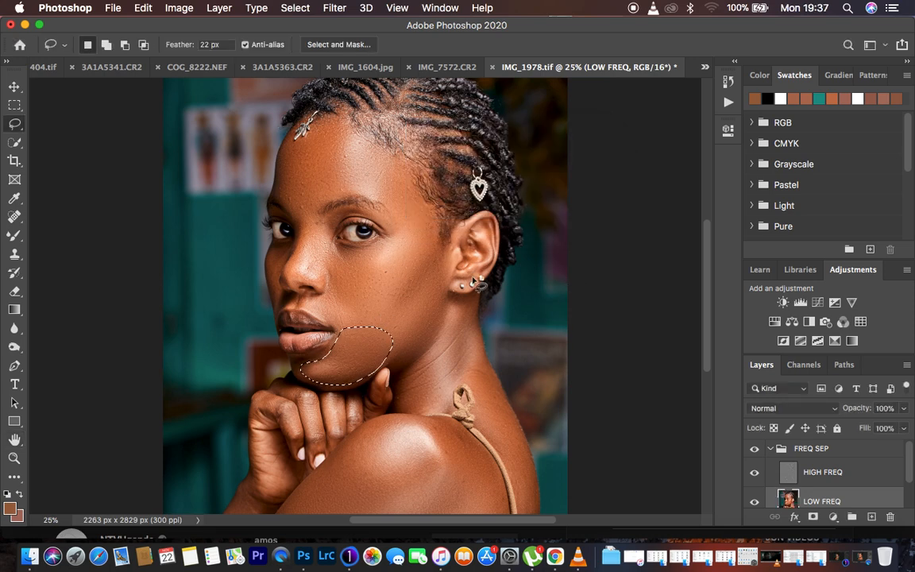
key(super+d)
key(super+minus)
key(super+minus)
key(super+minus)
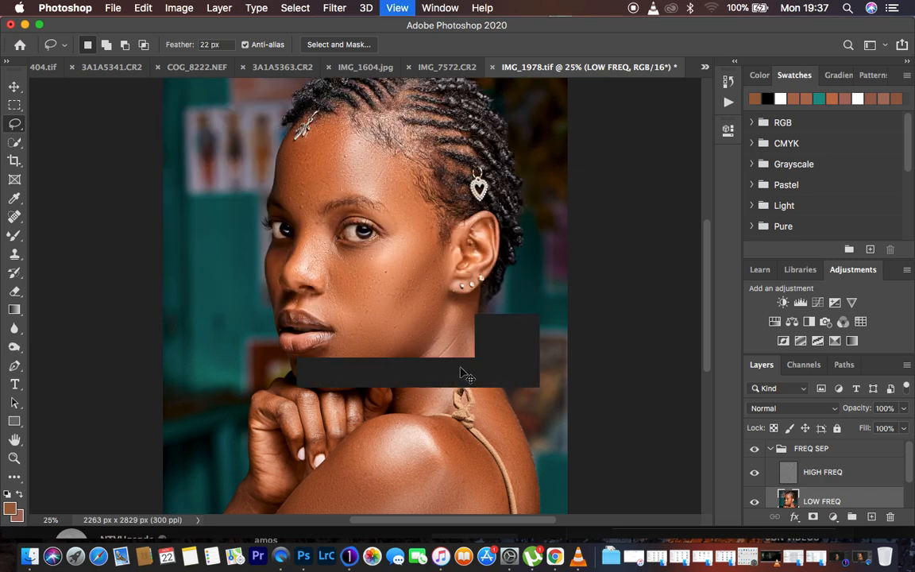
key(super+equal)
key(super+equal)
key(super+equal)
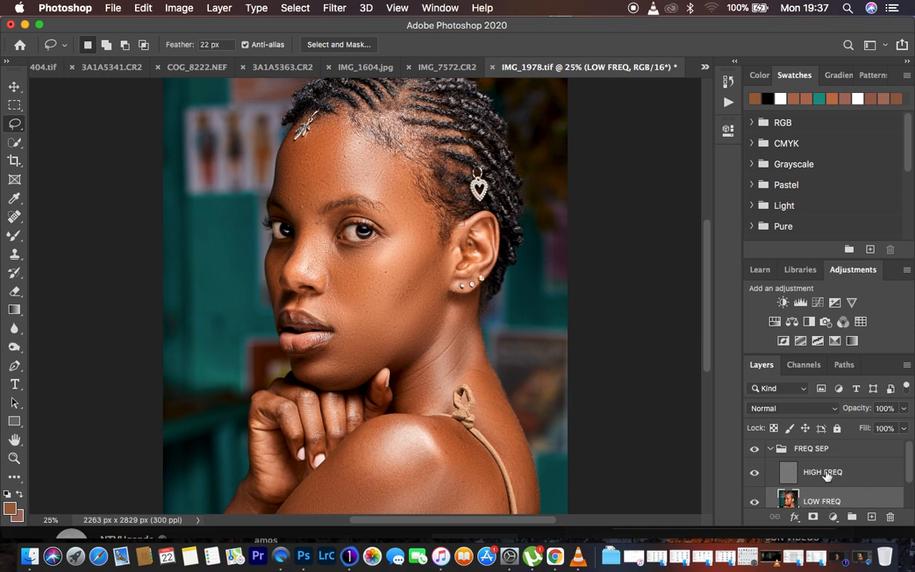
- Select the HIGH FREQ layer and choose the Clone Stamp tool with sampling limited to Current Layer
click(825, 475)
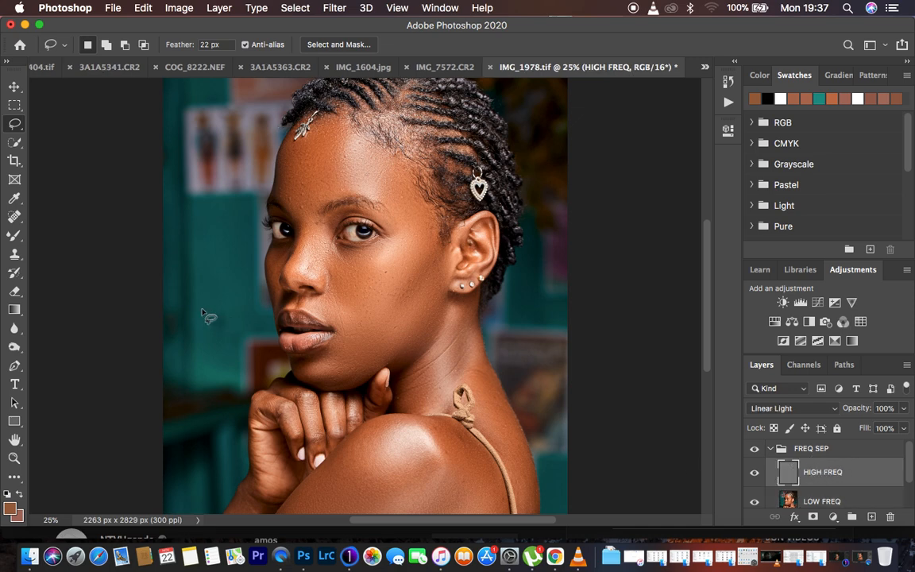
click(14, 256)
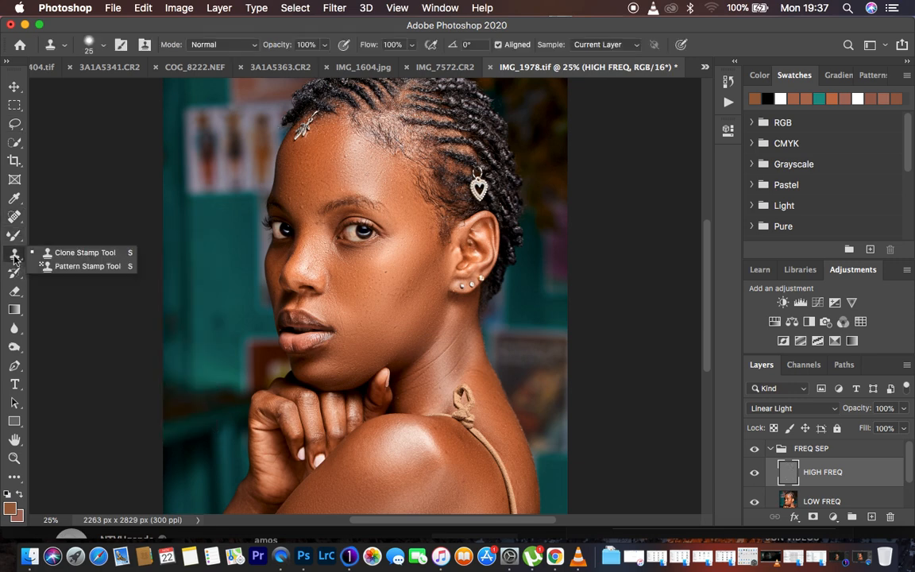
click(52, 255)
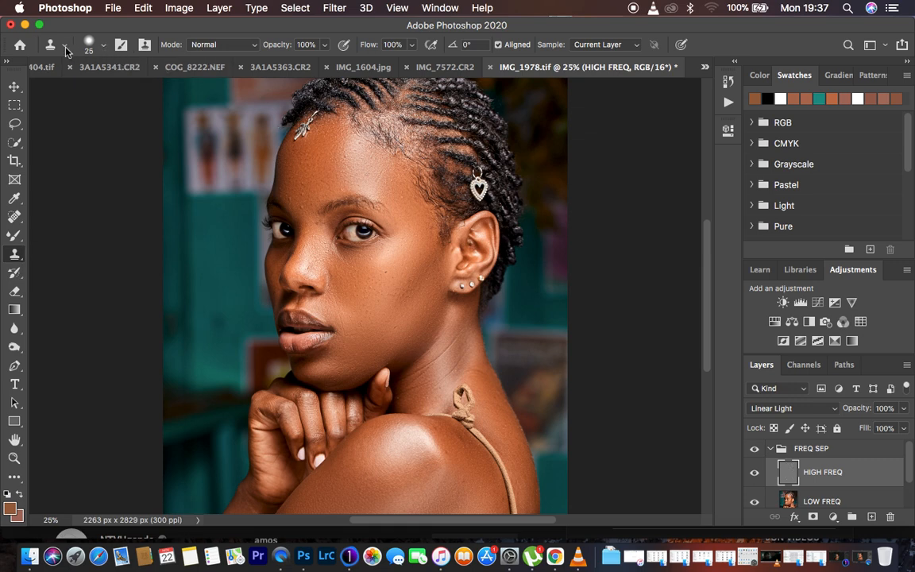
click(103, 50)
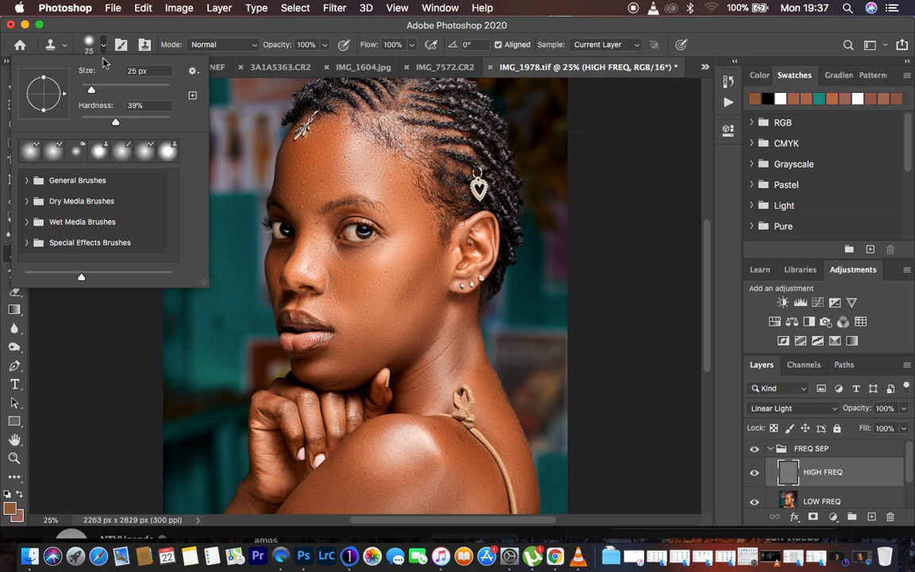
click(106, 47)
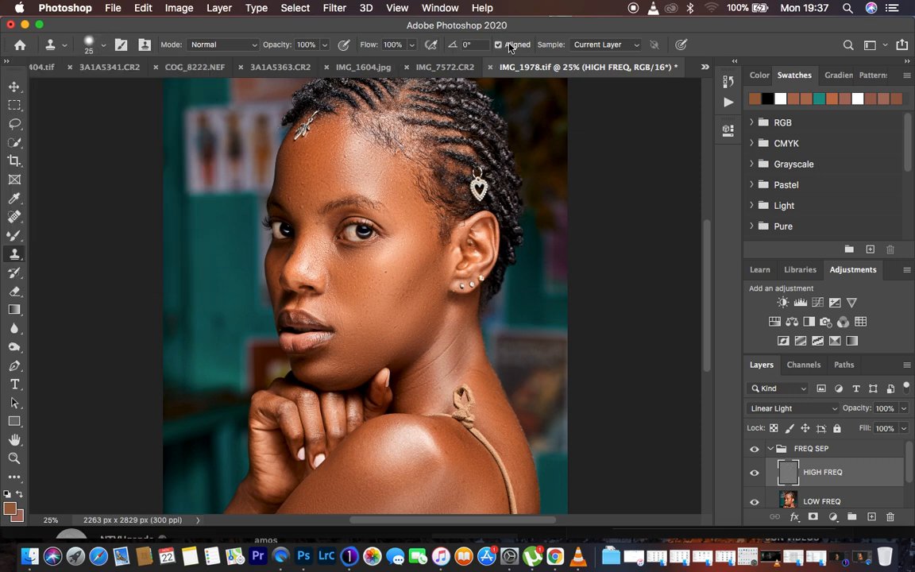
click(601, 47)
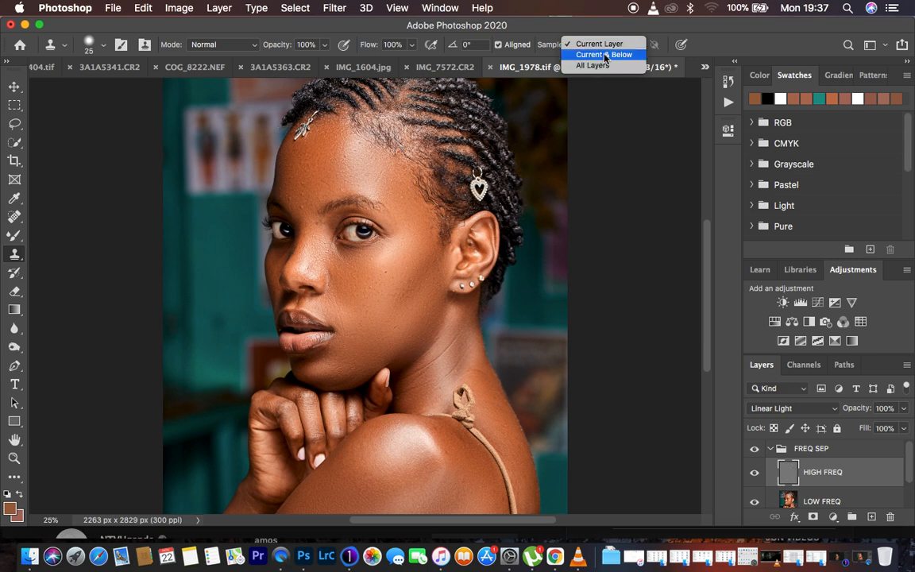
click(599, 44)
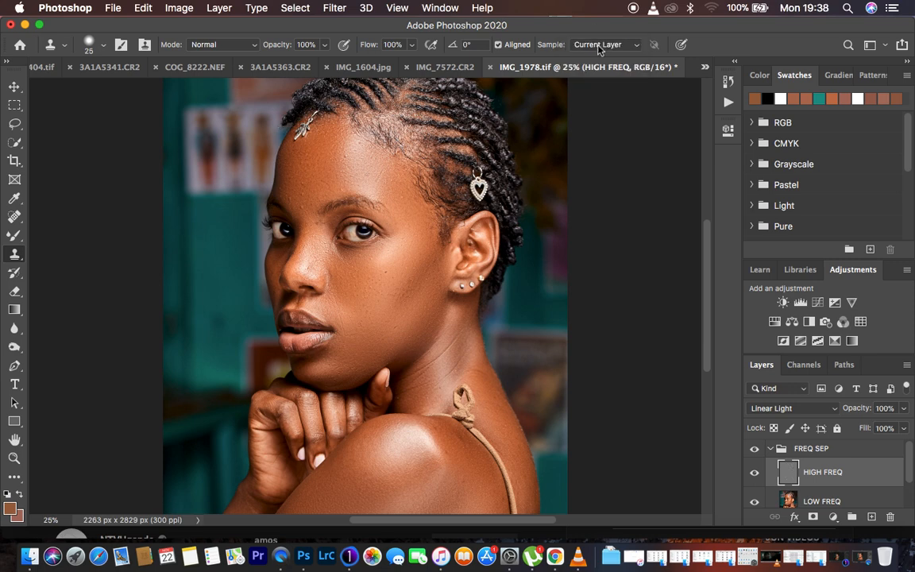
click(14, 216)
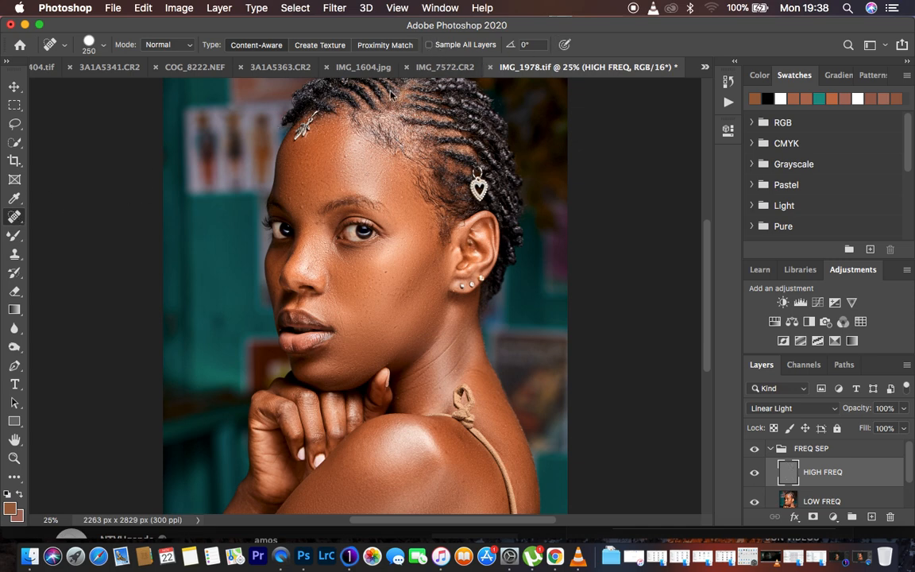
right_click(15, 221)
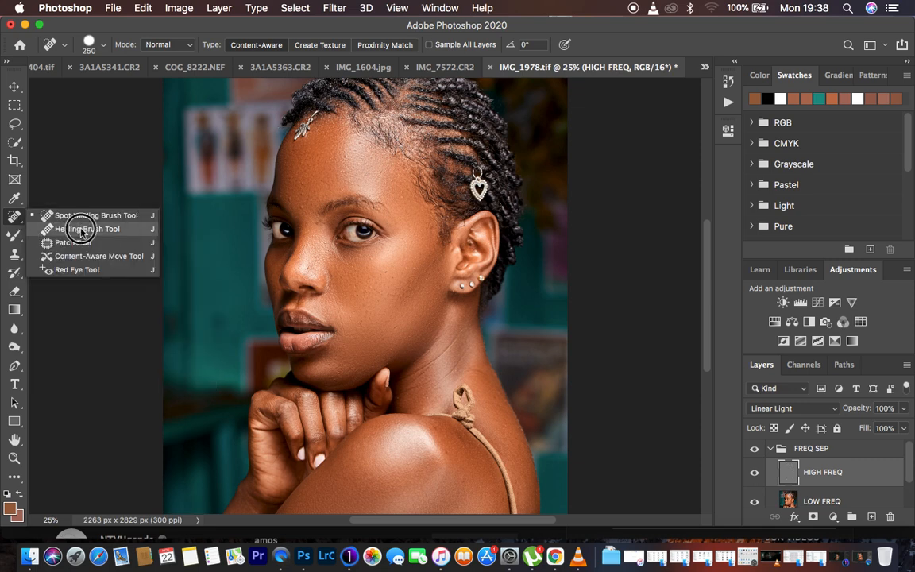
click(76, 227)
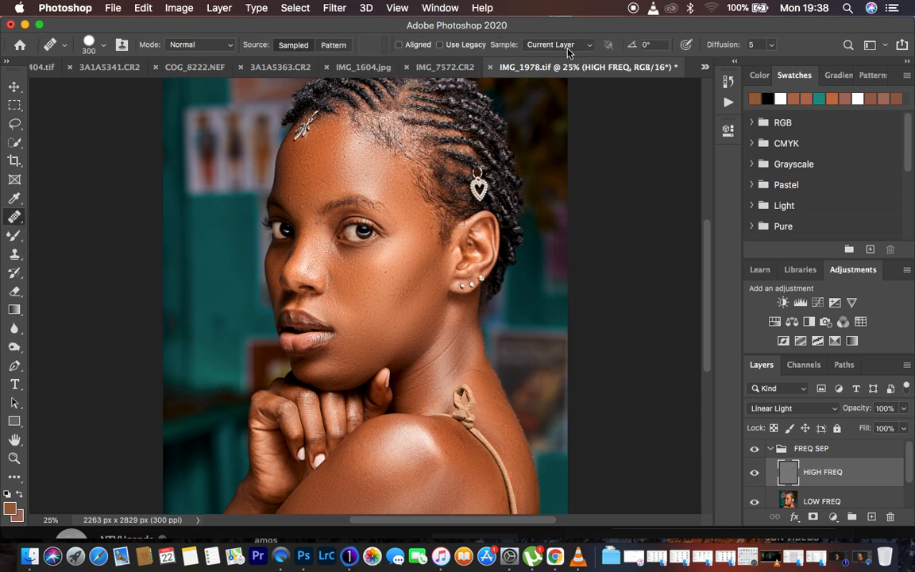
click(15, 254)
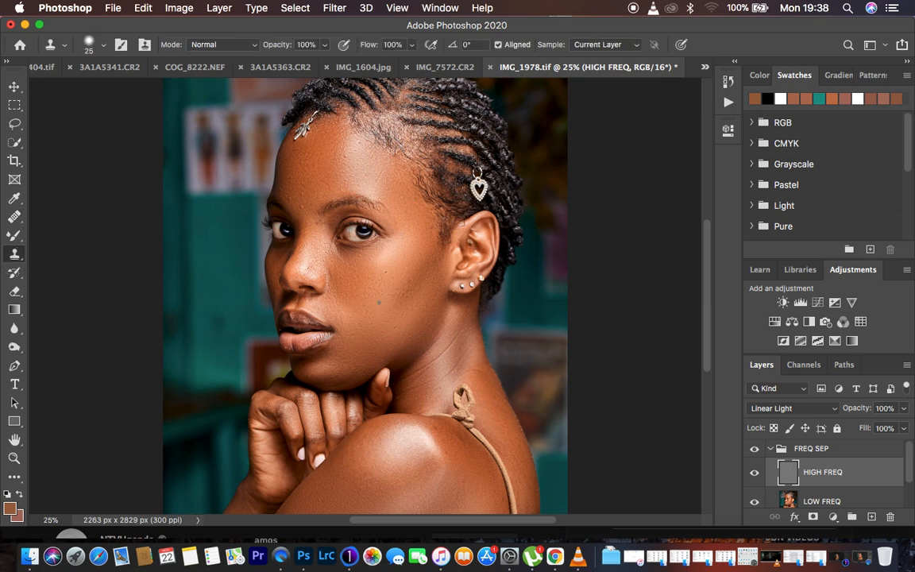
- Clone clean skin texture over the dark mole on the cheek and the small blemish beside it
key(super+plus)
key(super+plus)
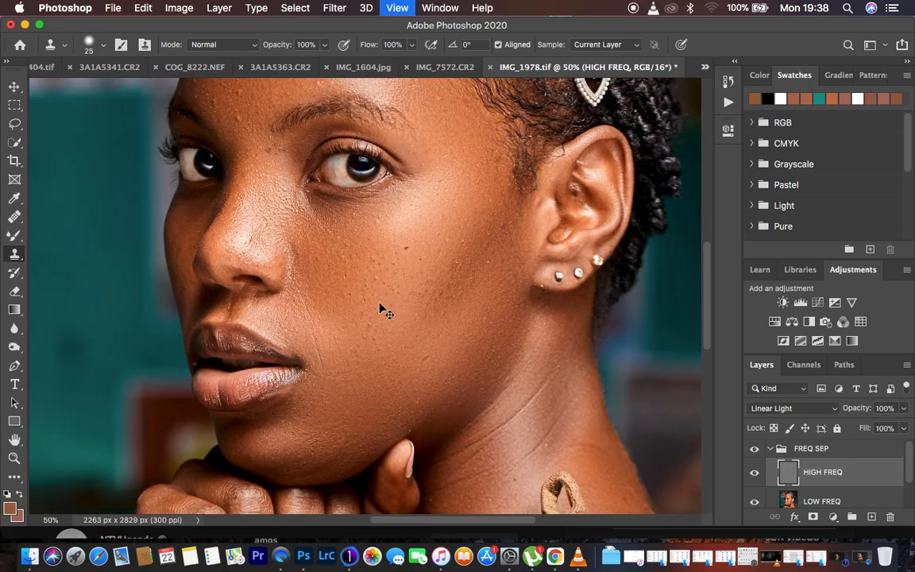
key(super+plus)
key(super+plus)
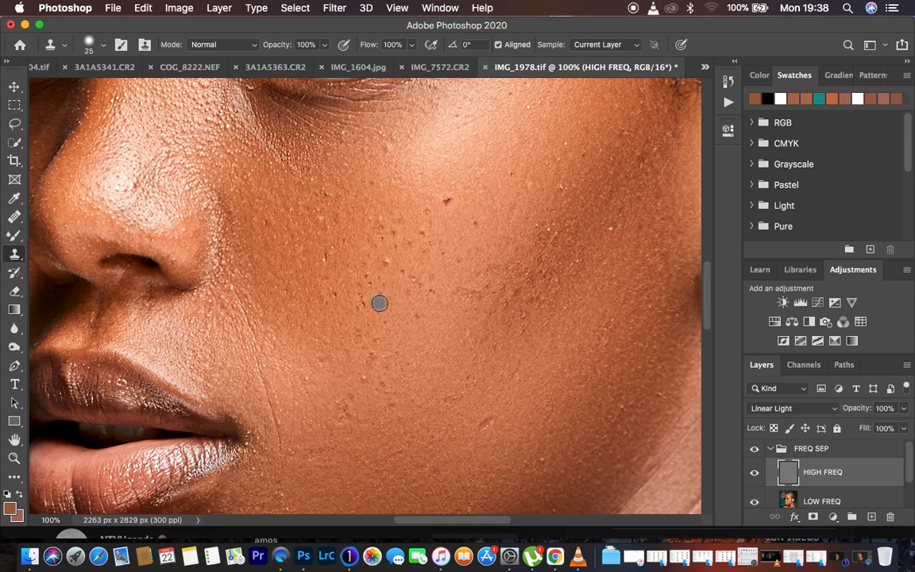
alt+click(461, 206)
alt+click(462, 206)
alt+click(462, 205)
click(447, 200)
alt+click(489, 228)
click(476, 224)
- Clone Stamp the small bumps across the middle of the cheek below the removed mole, resampling nearby clean texture
alt+click(414, 259)
click(389, 260)
click(416, 279)
click(433, 289)
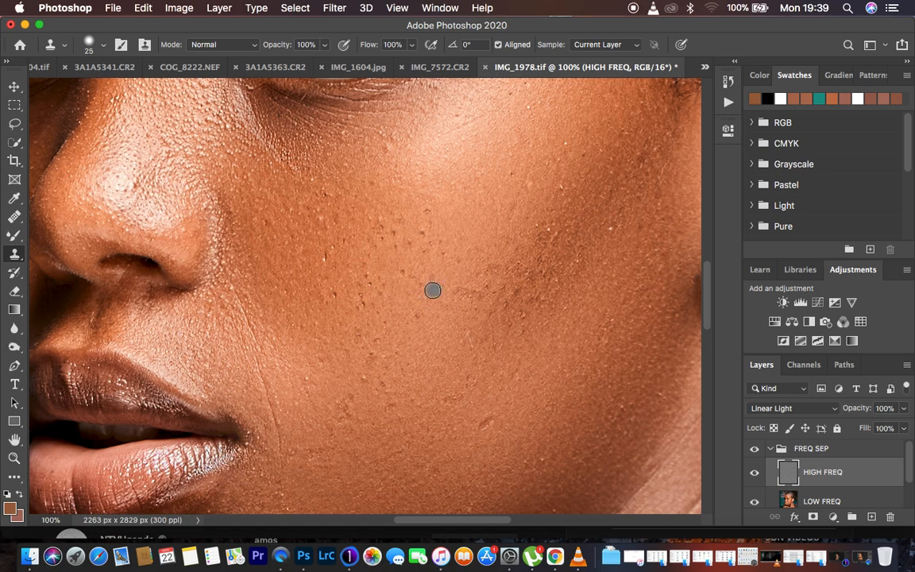
click(432, 213)
alt+click(443, 220)
click(426, 234)
alt+click(448, 241)
click(432, 244)
- Clone out the light bumps on the upper outer cheek towards the ear with adjacent skin texture
alt+click(530, 196)
click(531, 185)
alt+click(514, 190)
alt+click(574, 182)
click(559, 189)
- Clone nearby skin texture over the bumps on the inner cheek beside the nose
alt+click(343, 260)
click(333, 245)
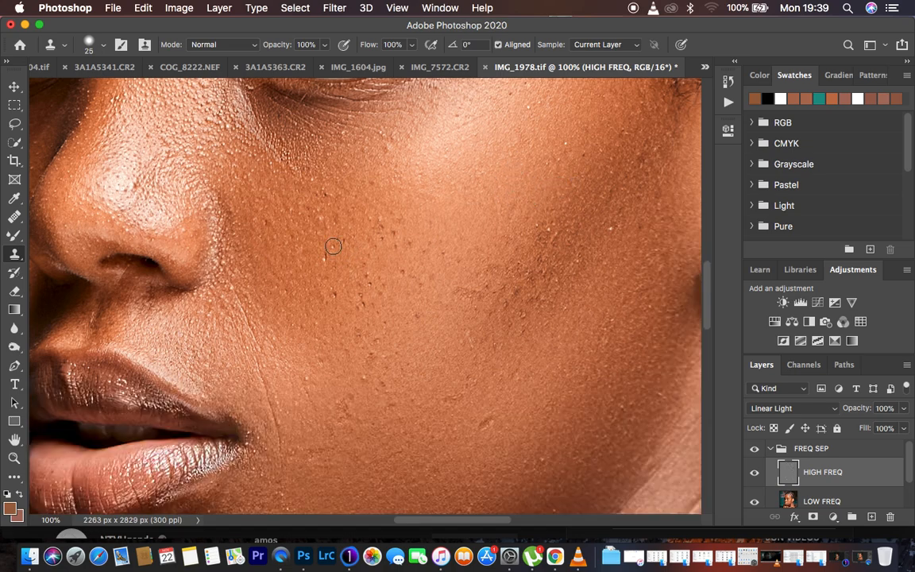
alt+click(342, 262)
click(326, 259)
alt+click(346, 302)
click(338, 296)
- Clone out the remaining pits and bumps on the central cheek, resampling clean texture around each one
alt+click(380, 313)
alt+click(419, 233)
click(397, 232)
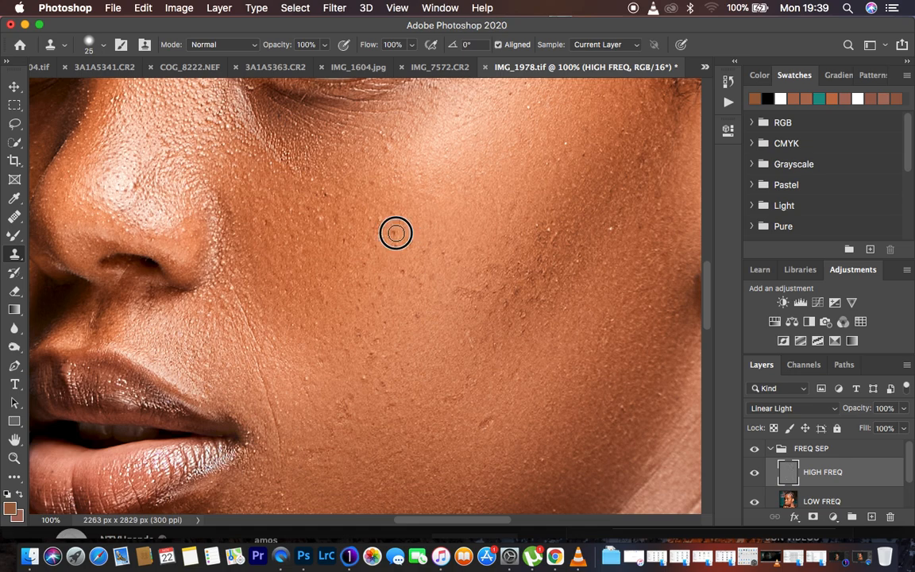
alt+click(388, 225)
click(372, 247)
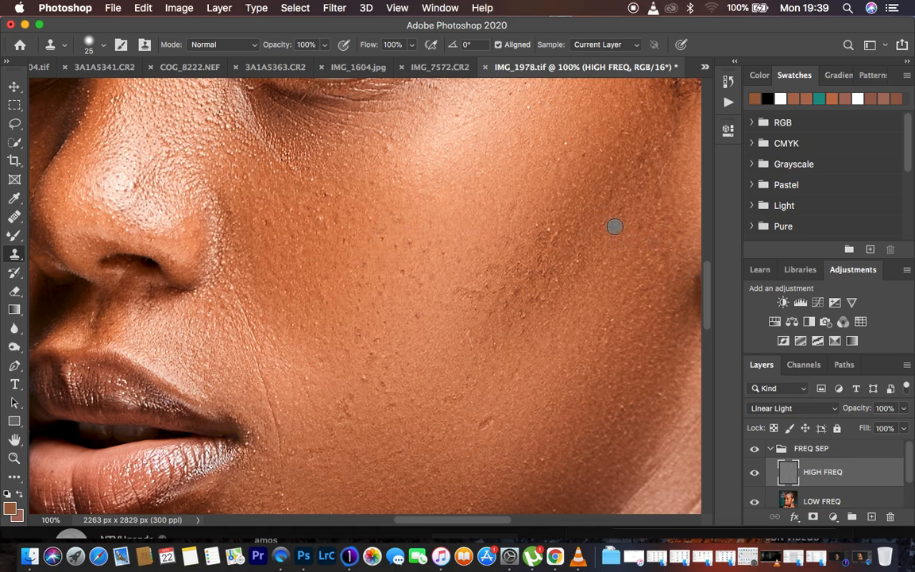
alt+click(562, 219)
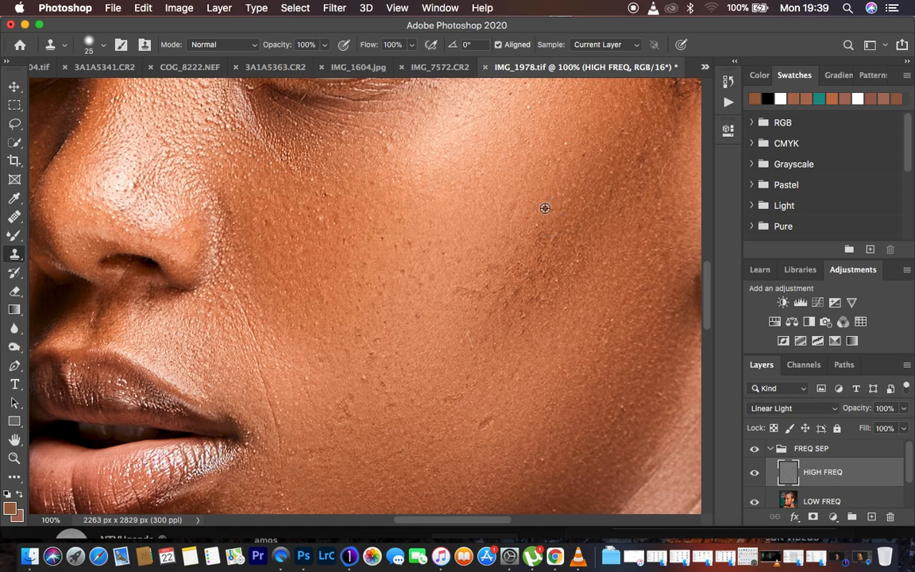
click(361, 228)
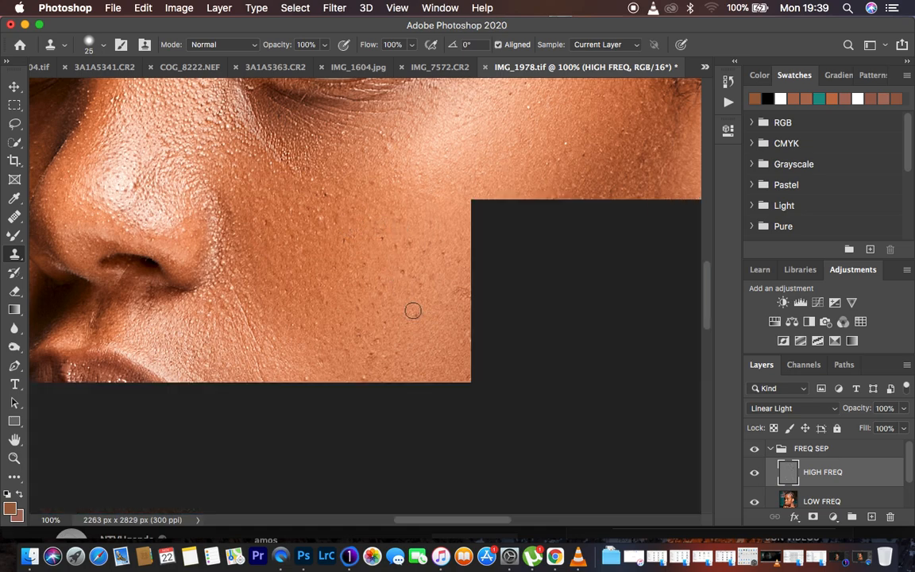
alt+click(392, 341)
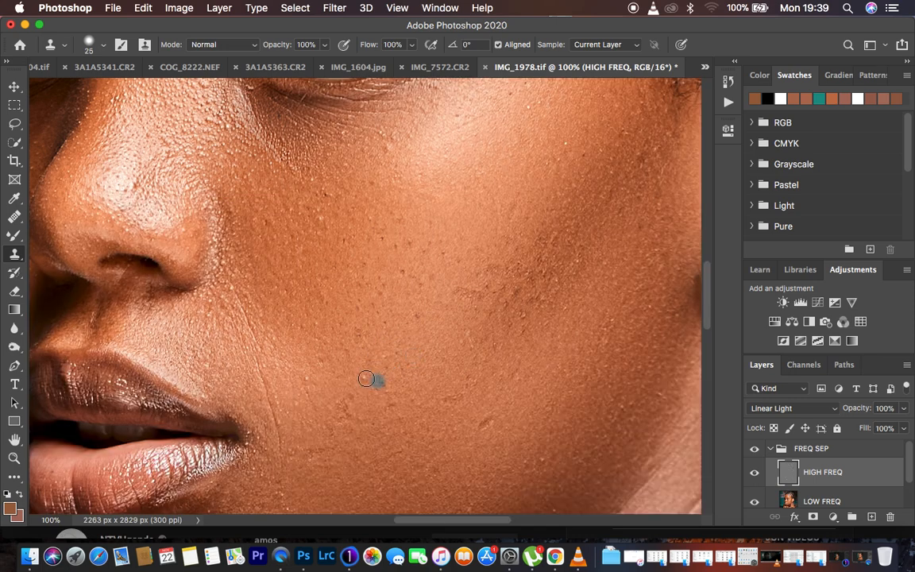
- Enlarge the Clone Stamp brush to 70 px and clone forehead texture over the bumps just above the far eyebrow
key(super+minus)
key(super+minus)
key(super+minus)
key(super+minus)
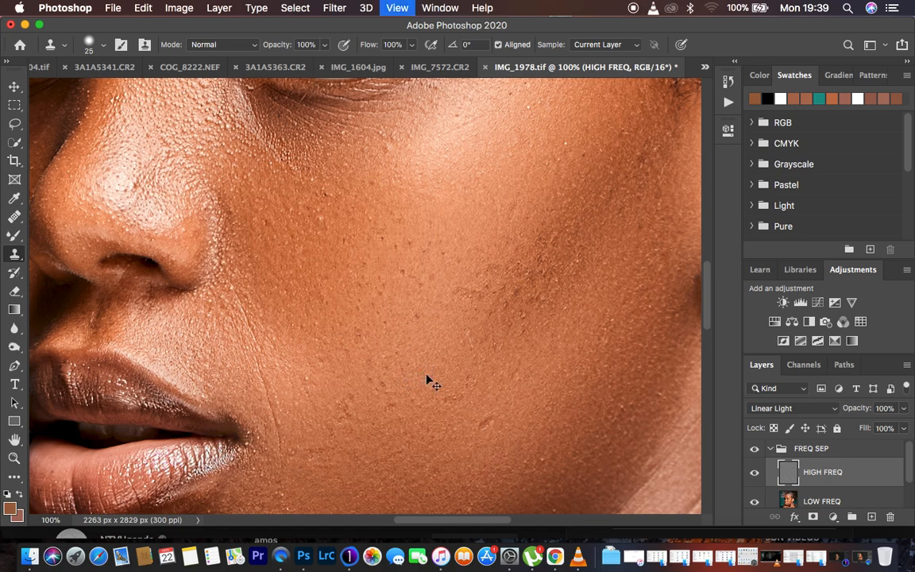
key(super+minus)
key(super+minus)
key(super+plus)
key(super+plus)
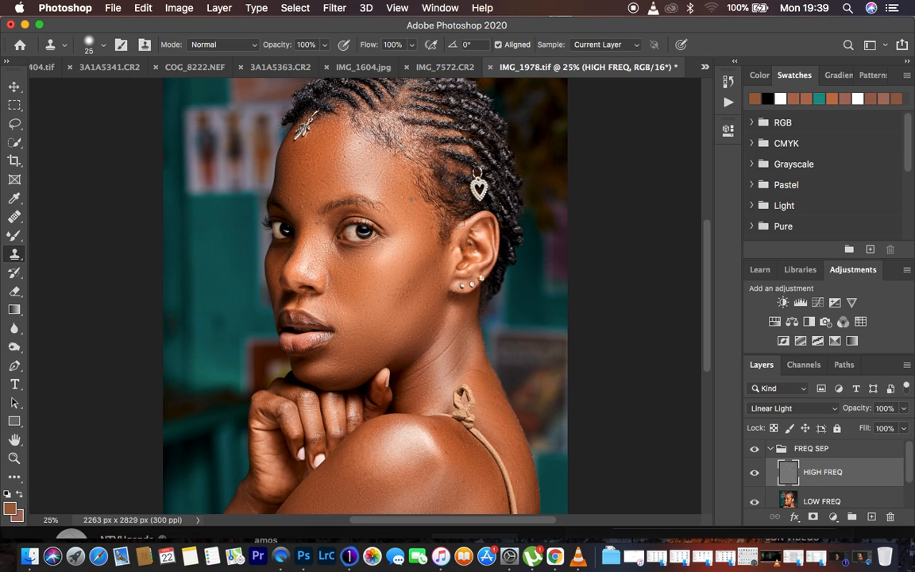
key(bracketright)
key(bracketright)
key(bracketright)
alt+click(310, 184)
key(bracketright)
key(bracketright)
key(bracketright)
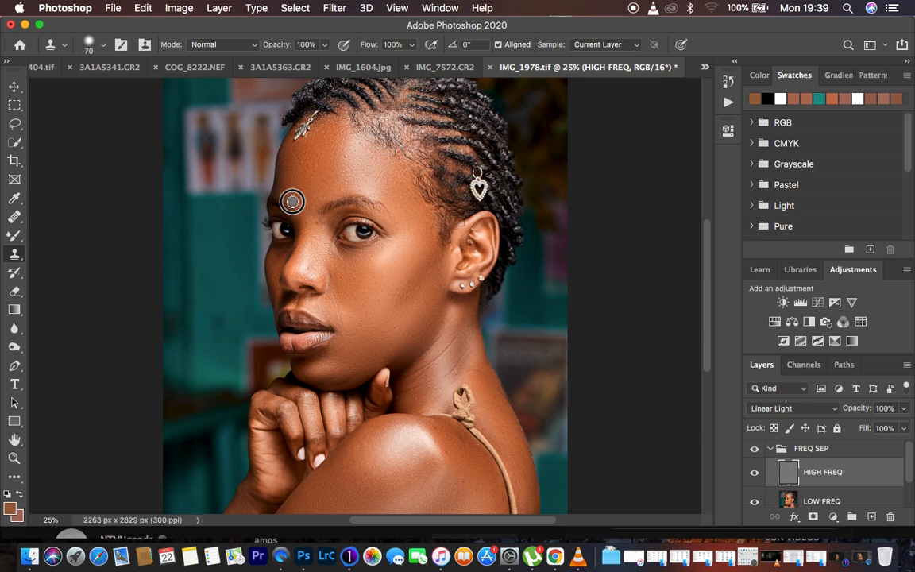
- Clone clean texture over the bumps on the forehead above the near eyebrow, towards the temple
mouse_move(348, 156)
mouse_down()
mouse_move(368, 155)
mouse_move(383, 183)
mouse_up()
alt+click(369, 153)
click(361, 145)
alt+click(379, 180)
click(388, 170)
- Collapse the FREQ SEP group and toggle its visibility to compare the portrait before and after retouching
key(super+minus)
key(super+minus)
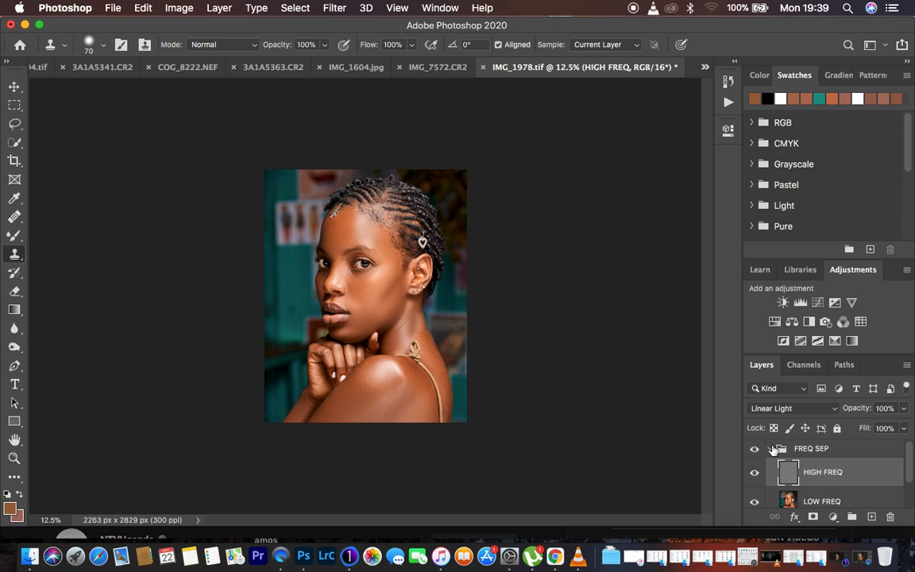
click(771, 449)
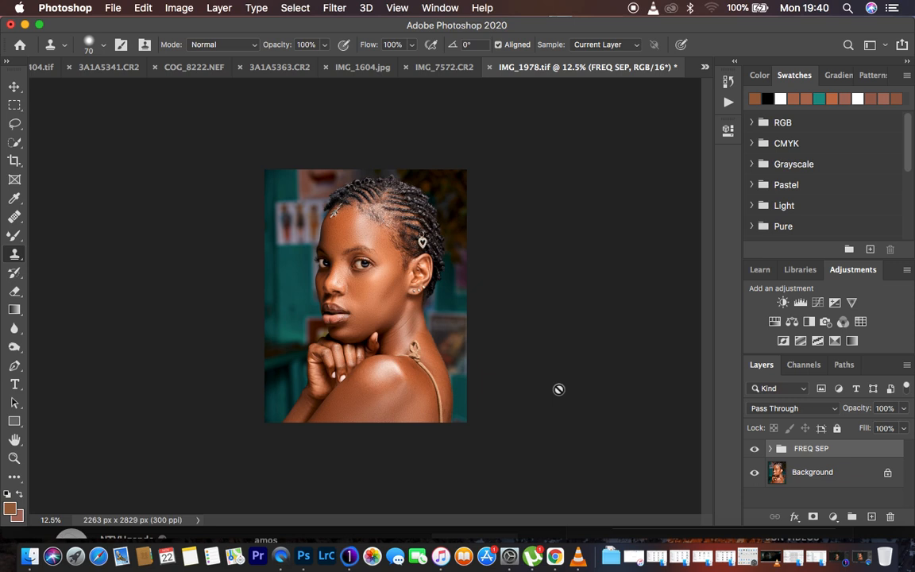
click(754, 451)
click(754, 451)
click(754, 451)
click(755, 450)
click(754, 451)
click(754, 450)
- Add a Curves adjustment layer above FREQ SEP and brighten the midtones with a curve point at input 114, output 141
click(834, 516)
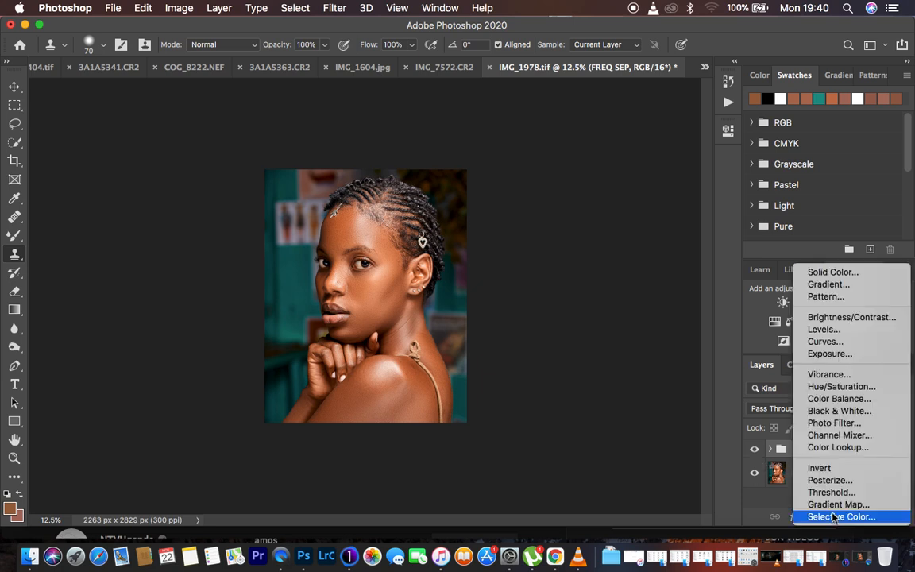
click(831, 343)
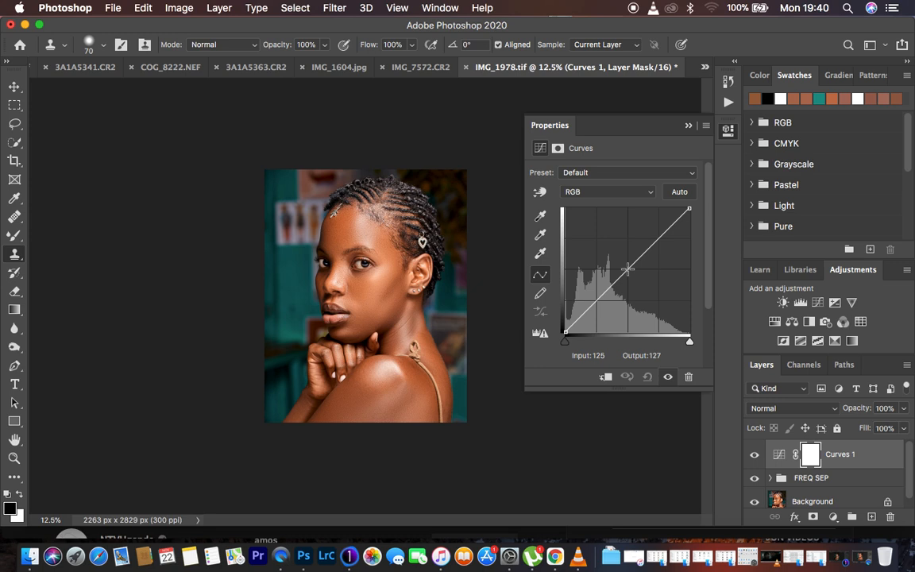
mouse_move(628, 270)
mouse_down()
mouse_move(614, 259)
mouse_move(621, 266)
mouse_up()
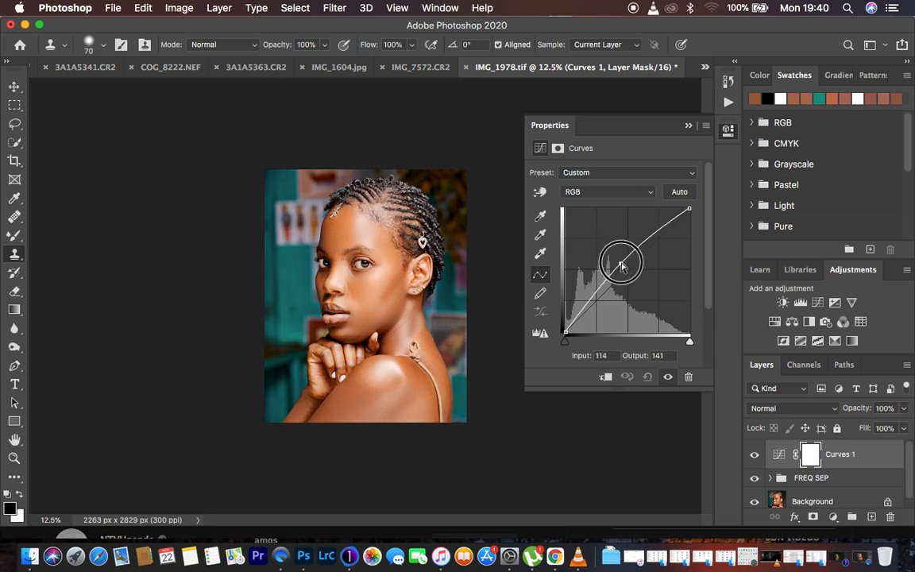
click(689, 126)
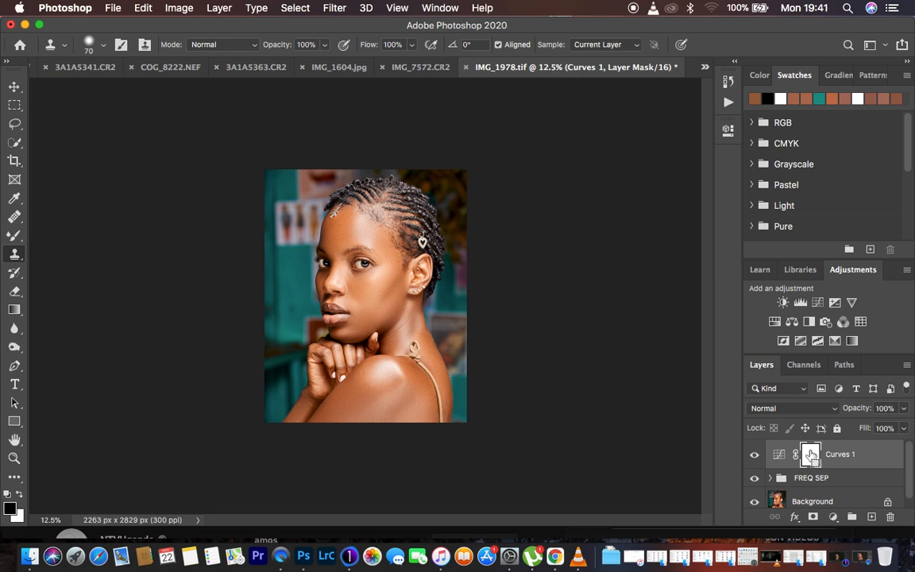
- Invert the brightening Curves layer's mask to black and rename the layer "dodge"
key(super+i)
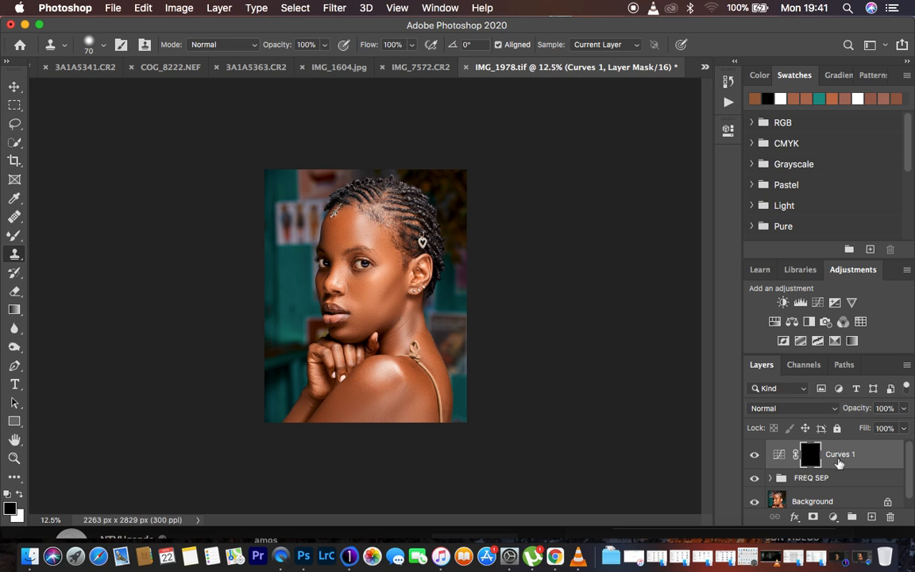
double_click(838, 456)
text(do)
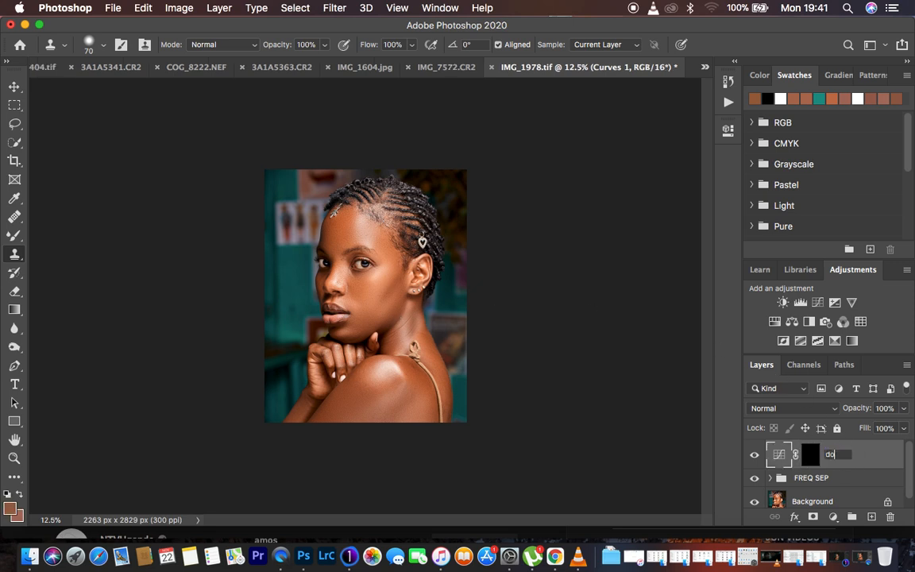
text(dge)
key(Return)
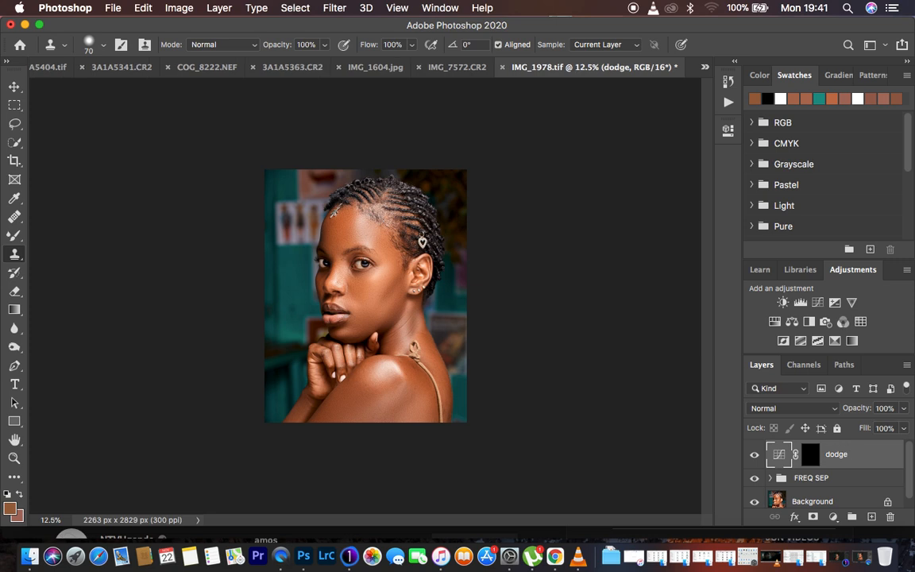
- Add a second Curves adjustment layer above dodge and pull the midtones of its curve down to darken the image
click(834, 518)
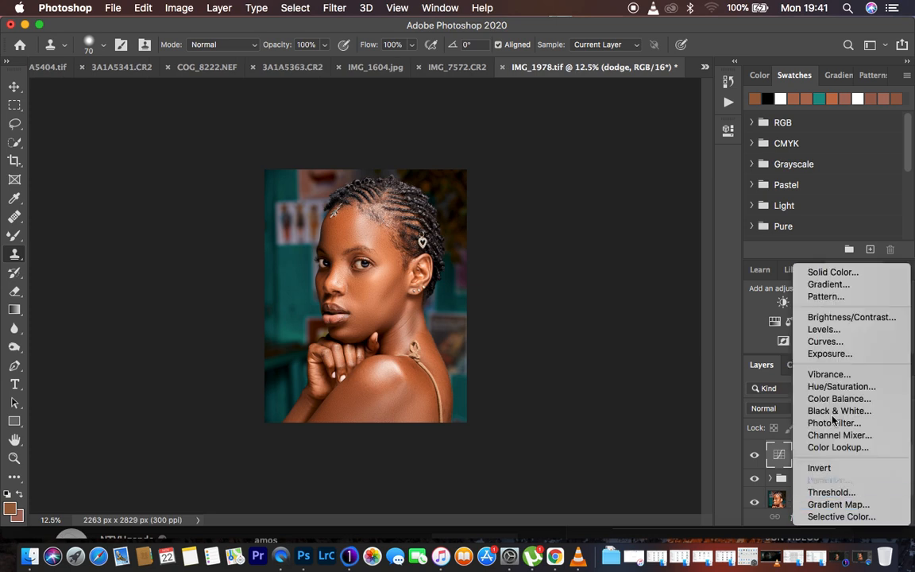
click(830, 348)
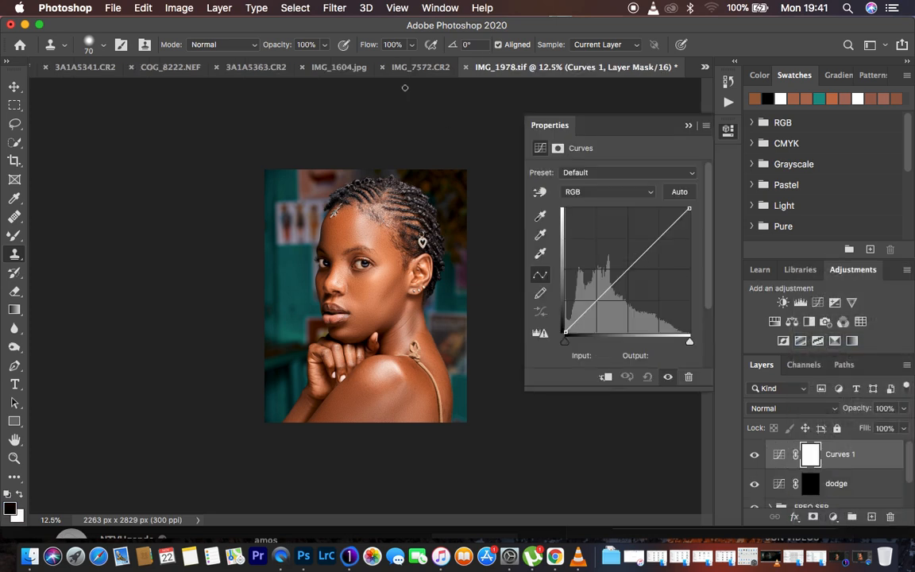
click(632, 272)
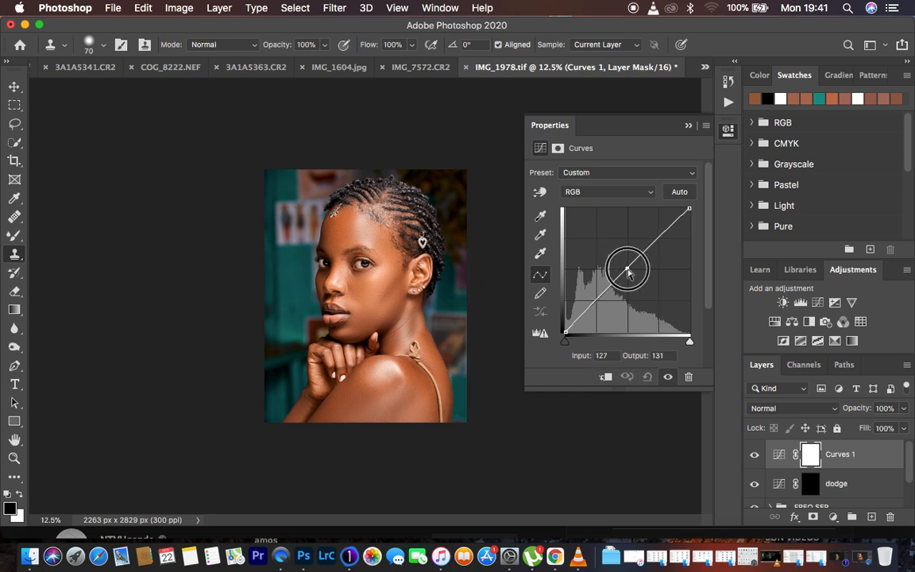
drag(634, 275, 637, 275)
click(689, 125)
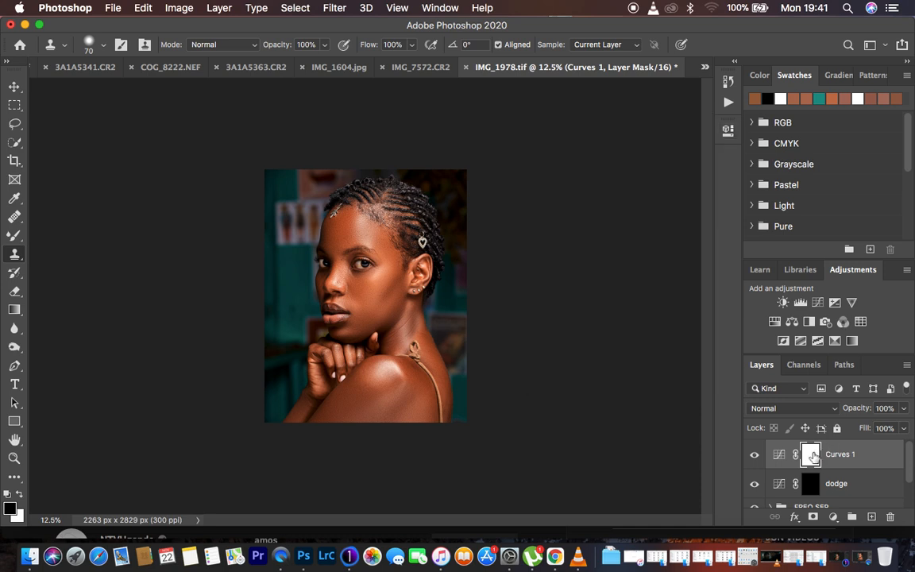
- Invert the darkening Curves layer's mask to black and rename the layer "burn"
key(super+i)
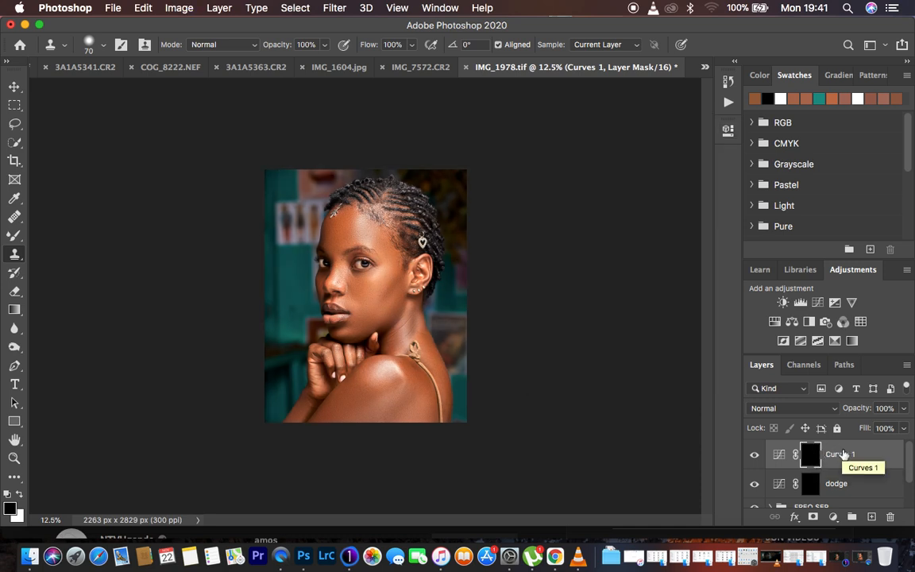
double_click(841, 454)
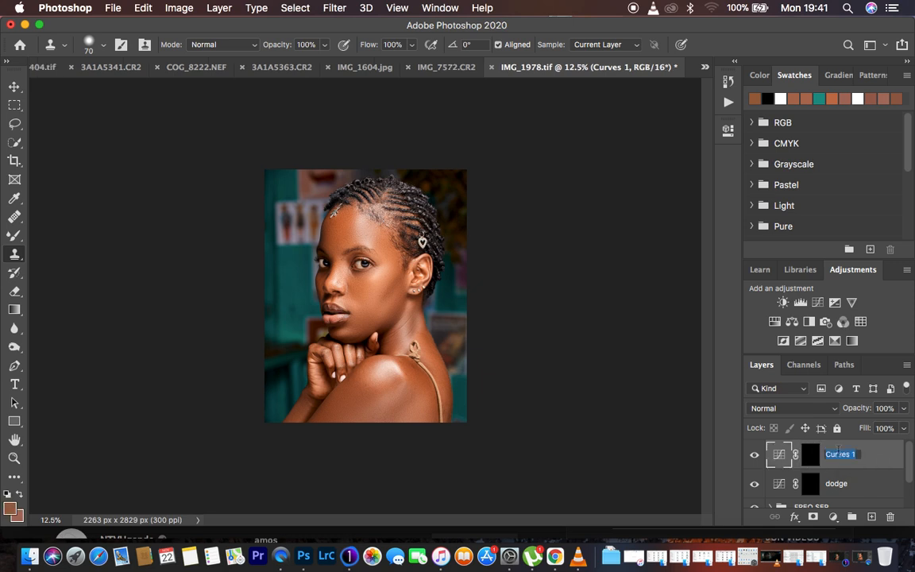
text(burn)
key(Return)
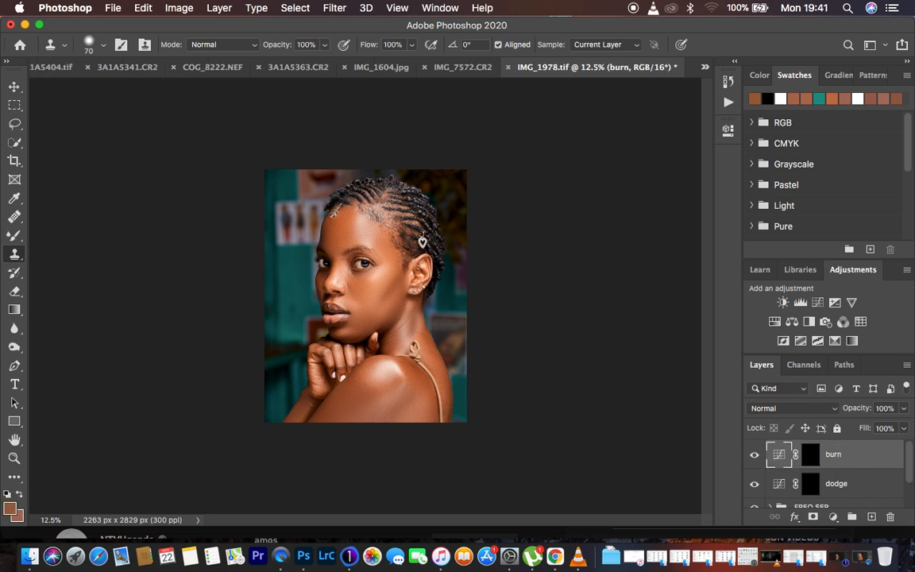
- Group the burn and dodge layers and name the group "DNB"
shift+click(871, 484)
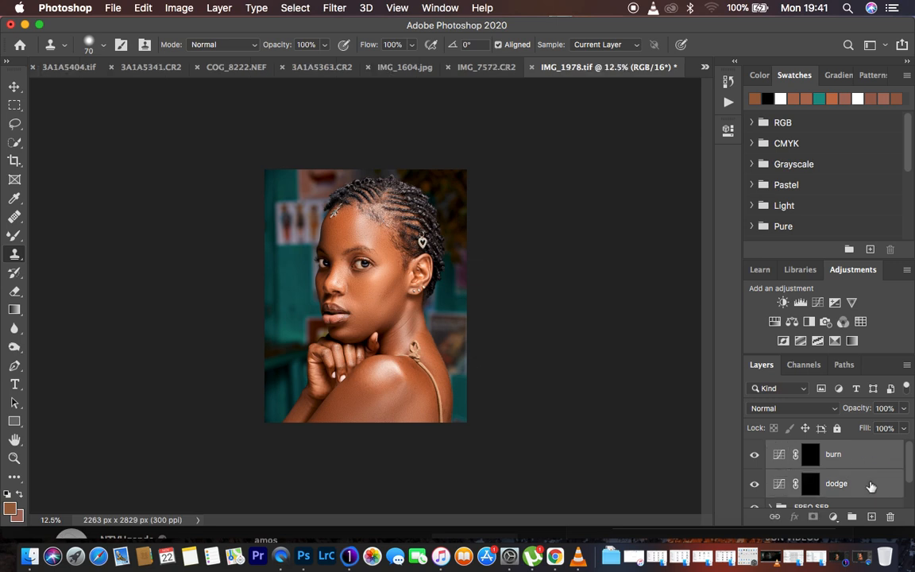
key(super+g)
double_click(808, 450)
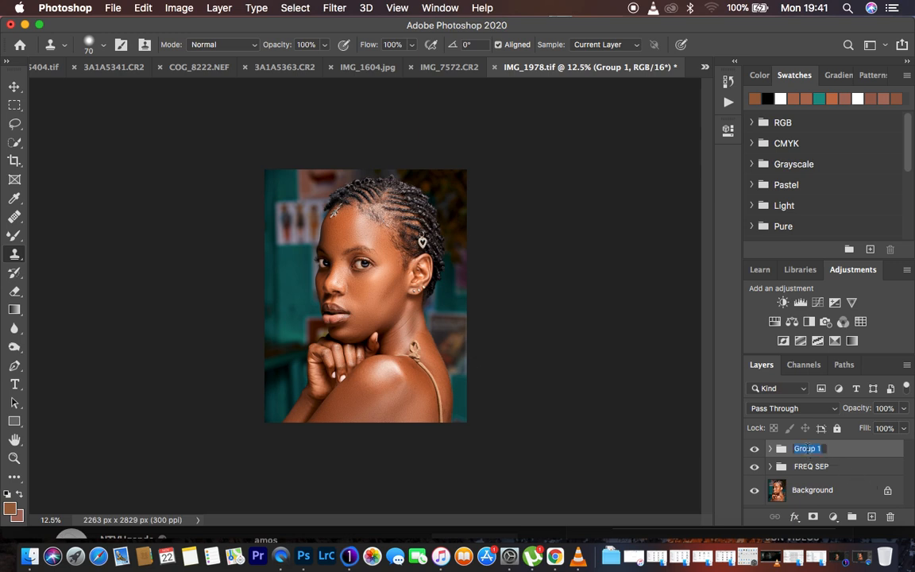
text(DNB)
key(Return)
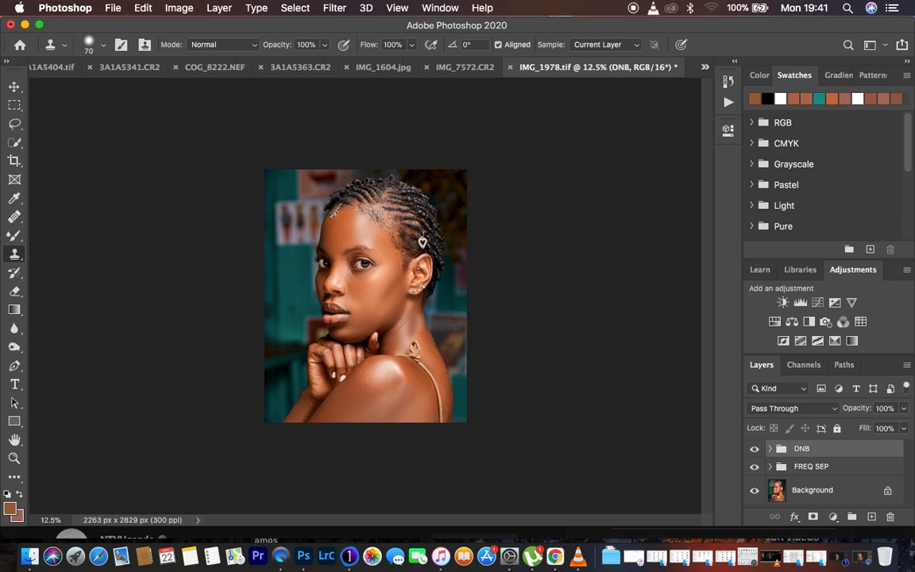
- Expand the DNB group and switch to the regular Brush tool with its opacity set to 14%
click(770, 449)
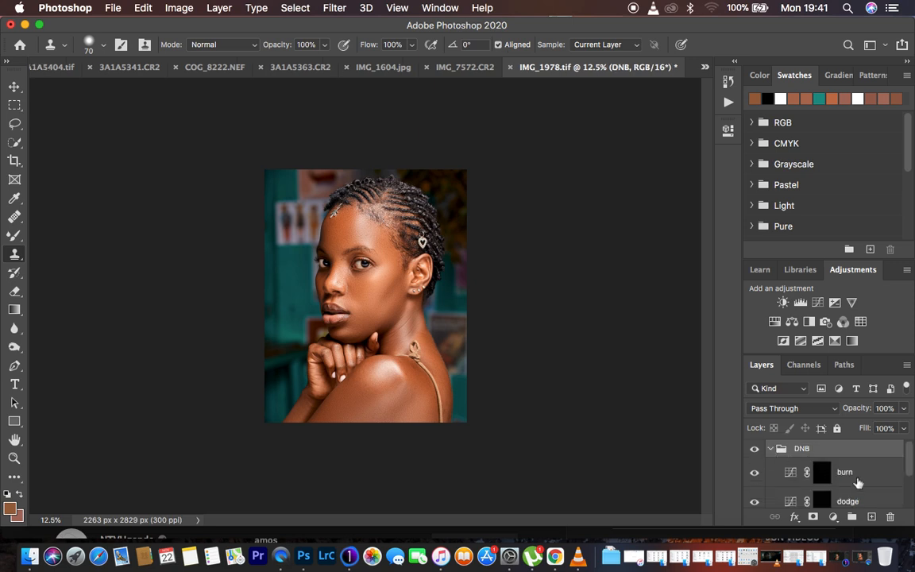
scroll(858, 483, down, 2)
scroll(858, 483, up, 2)
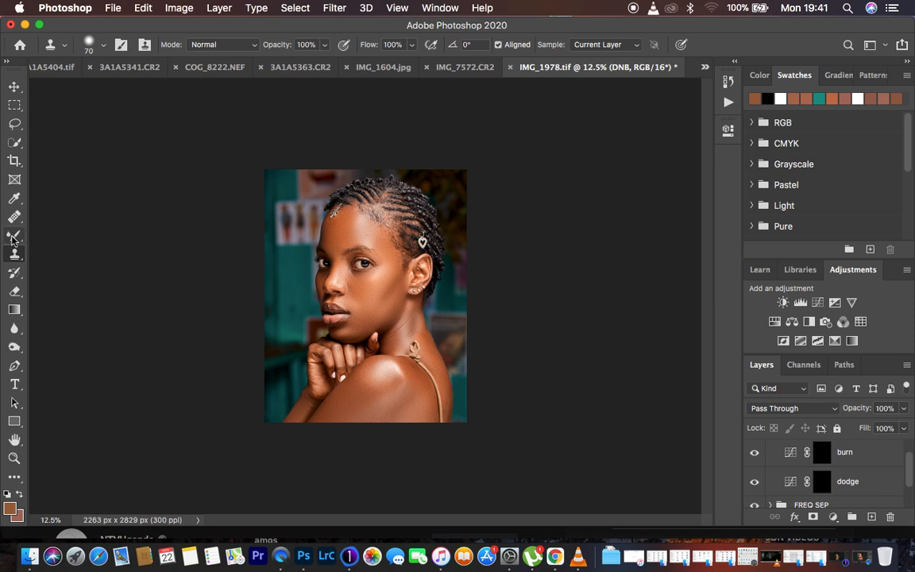
mouse_move(12, 239)
mouse_down()
mouse_move(28, 220)
mouse_move(89, 253)
mouse_up()
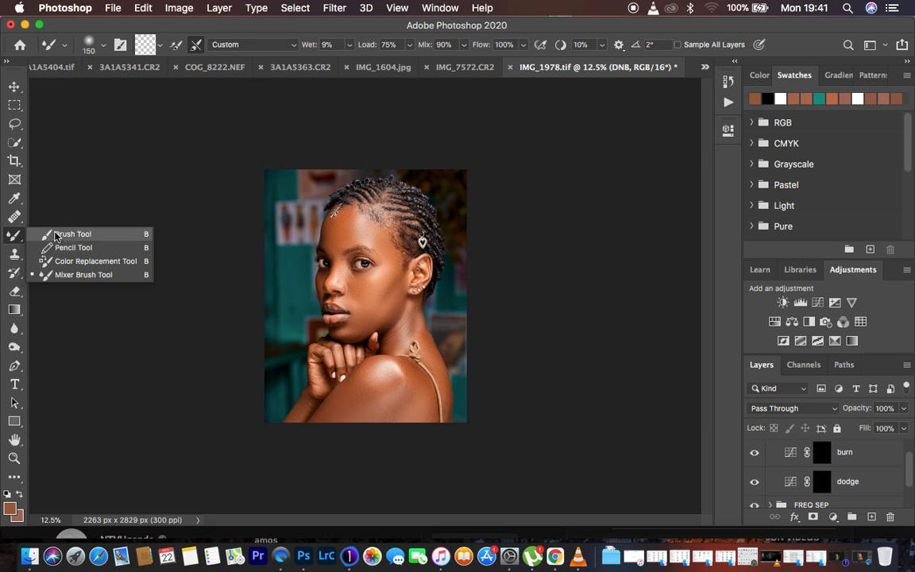
click(79, 234)
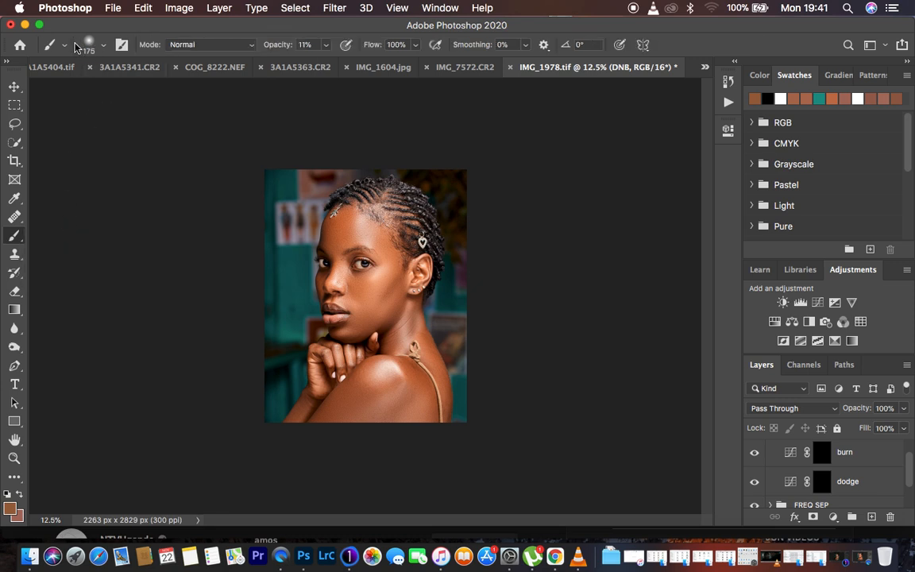
click(101, 49)
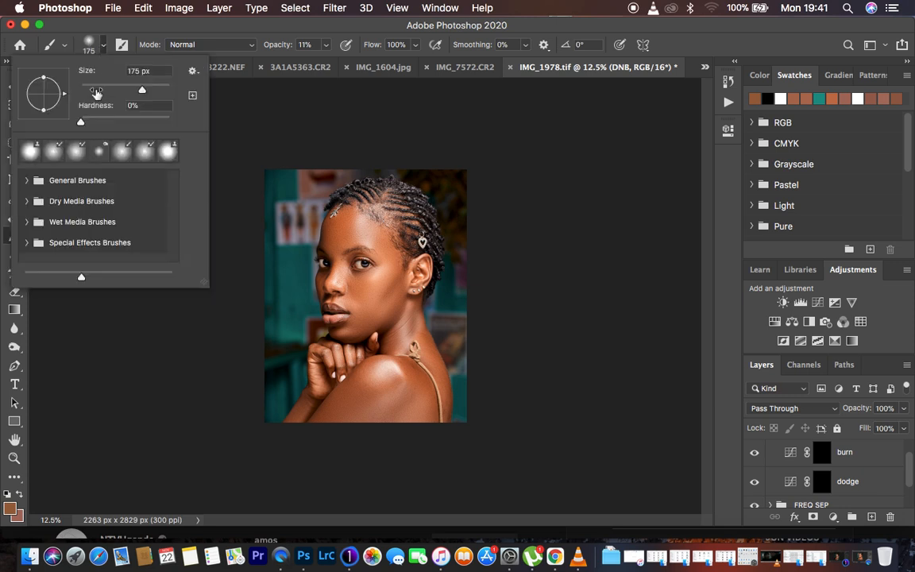
click(99, 47)
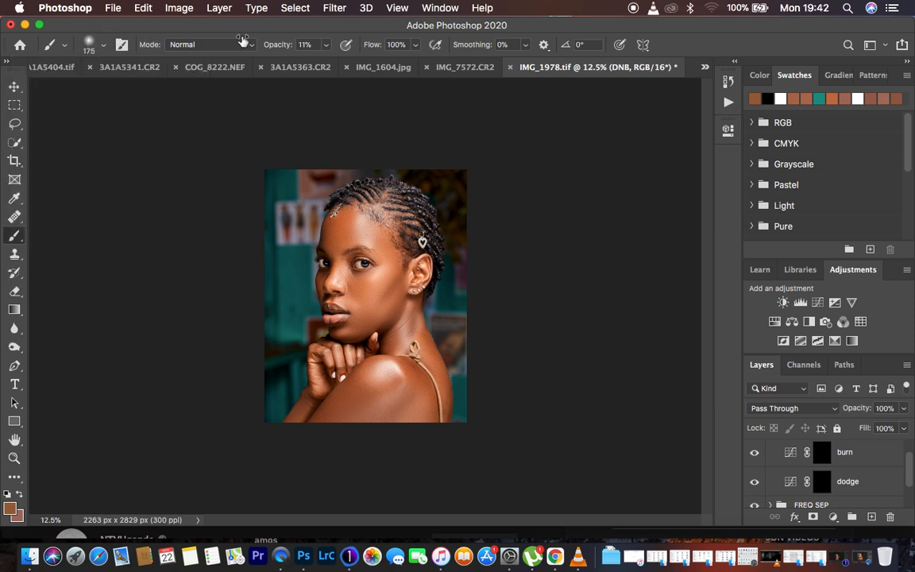
click(328, 45)
drag(325, 62, 328, 67)
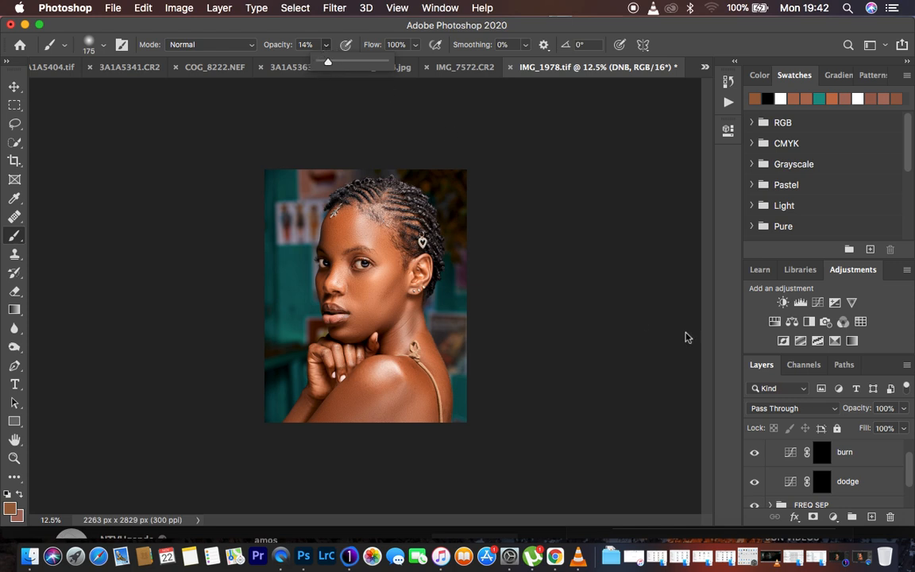
- Target the dodge layer's mask and prepare a 150 px brush with white as the foreground colour
click(824, 481)
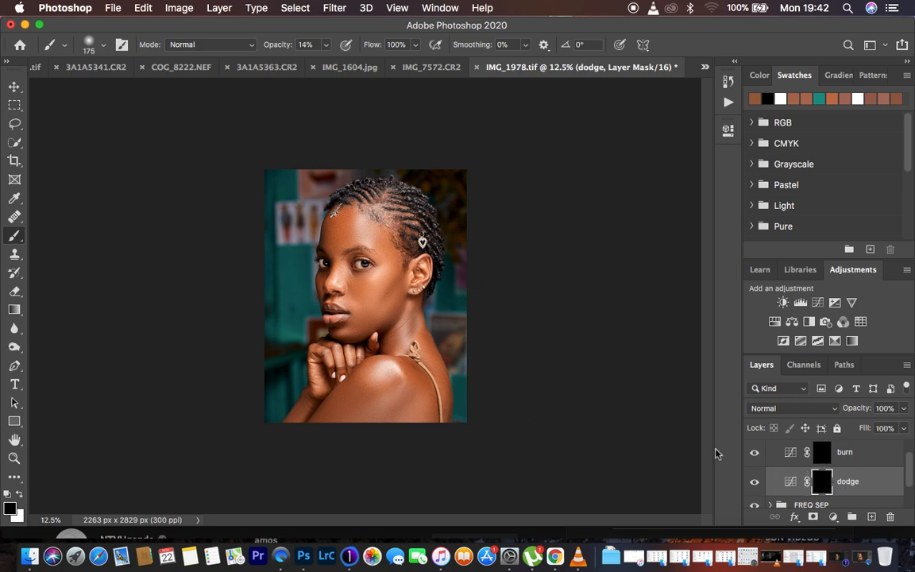
click(20, 494)
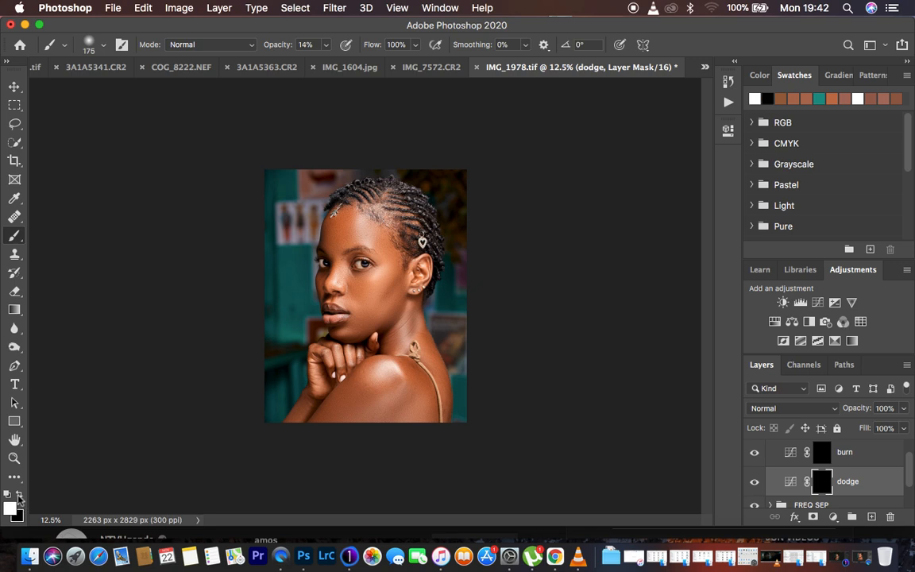
click(20, 498)
click(20, 498)
click(20, 498)
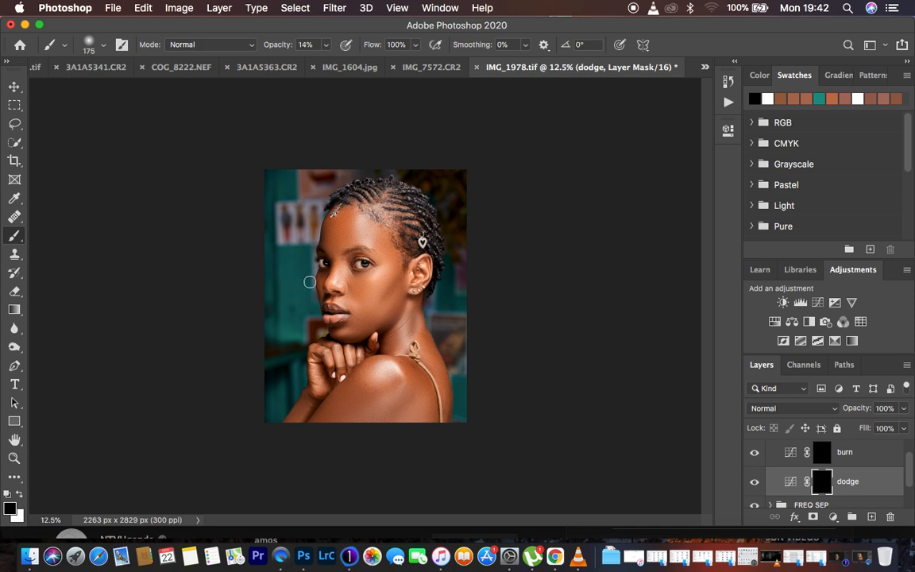
key(super+plus)
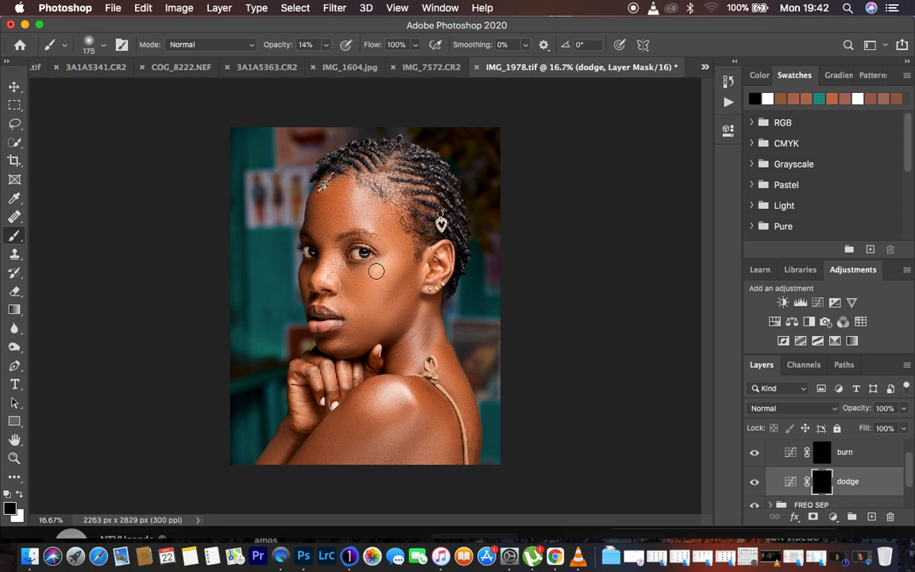
key(bracketleft)
key(bracketleft)
key(bracketright)
click(20, 493)
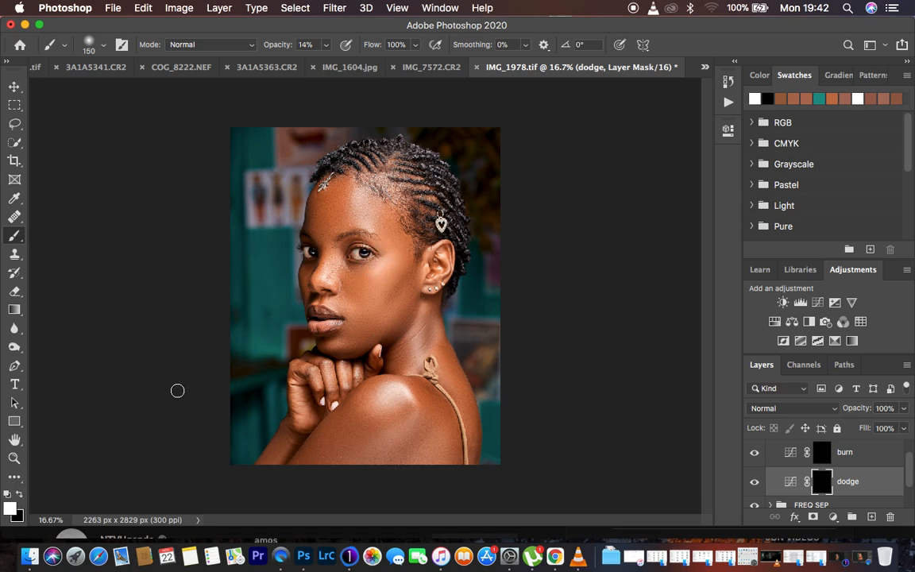
- Paint white on the dodge mask to brighten the skin under the near eye and on the chin, shoulder, jaw and hand
mouse_move(366, 261)
mouse_down()
mouse_move(398, 254)
mouse_move(373, 267)
mouse_up()
drag(335, 343, 343, 350)
drag(390, 394, 409, 408)
drag(422, 318, 379, 330)
mouse_move(310, 367)
mouse_down()
mouse_move(337, 383)
mouse_move(353, 362)
mouse_up()
- Shrink the brush and brighten finer areas on the dodge mask along the near cheekbone, nose and far eye
key(bracketleft)
key(bracketleft)
key(bracketleft)
key(bracketleft)
key(bracketleft)
key(bracketleft)
key(bracketleft)
drag(389, 261, 391, 265)
mouse_move(330, 271)
mouse_down()
mouse_move(331, 263)
mouse_move(296, 242)
mouse_up()
- Target the burn layer's mask and set the brush size to 175 px
key(bracketright)
key(bracketright)
key(bracketright)
click(825, 455)
key(bracketleft)
key(bracketleft)
key(bracketleft)
key(bracketleft)
key(bracketright)
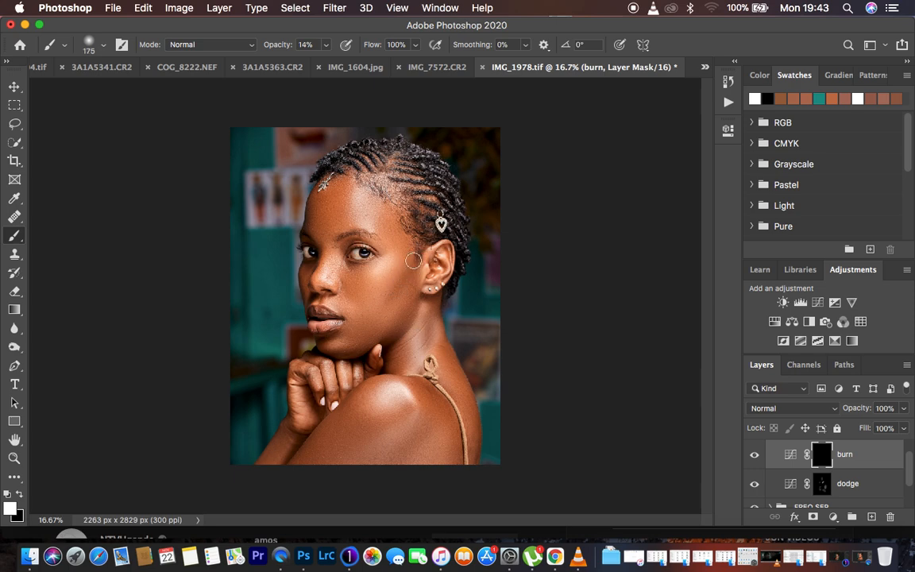
- Paint on the burn mask to darken the cheek, shoulder and upper arm, and the eye area with a 125 px brush
mouse_move(387, 306)
mouse_down()
mouse_move(419, 252)
mouse_move(396, 299)
mouse_move(418, 257)
mouse_move(403, 289)
mouse_up()
mouse_move(409, 388)
mouse_down()
mouse_move(423, 404)
mouse_move(438, 404)
mouse_up()
mouse_move(347, 434)
mouse_down()
mouse_move(329, 433)
mouse_move(303, 464)
mouse_up()
key(bracketleft)
key(bracketleft)
mouse_move(326, 248)
mouse_down()
mouse_move(313, 282)
mouse_move(347, 246)
mouse_move(371, 244)
mouse_up()
- Collapse the DNB group and toggle its visibility to compare the portrait with and without dodge and burn
scroll(829, 467, up, 1)
scroll(829, 469, down, 3)
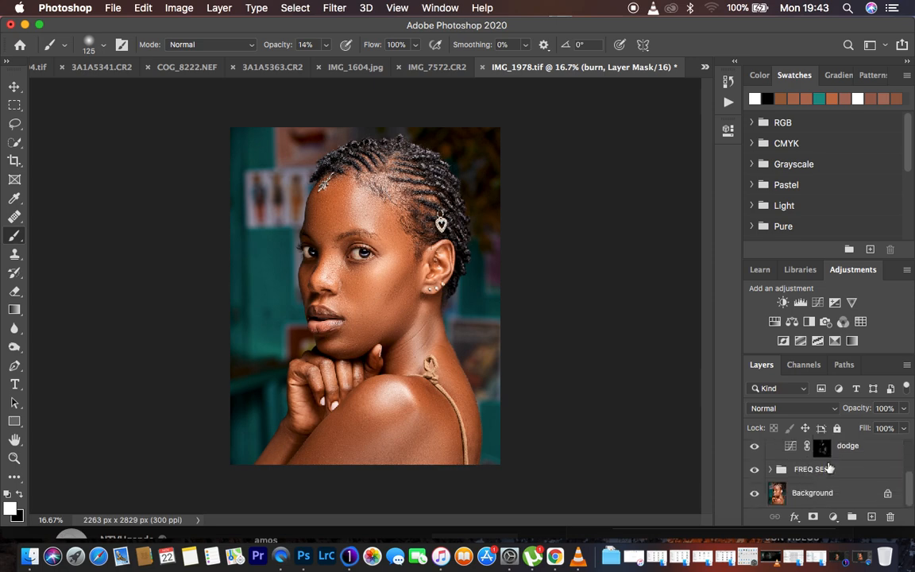
scroll(829, 469, up, 2)
scroll(829, 465, up, 1)
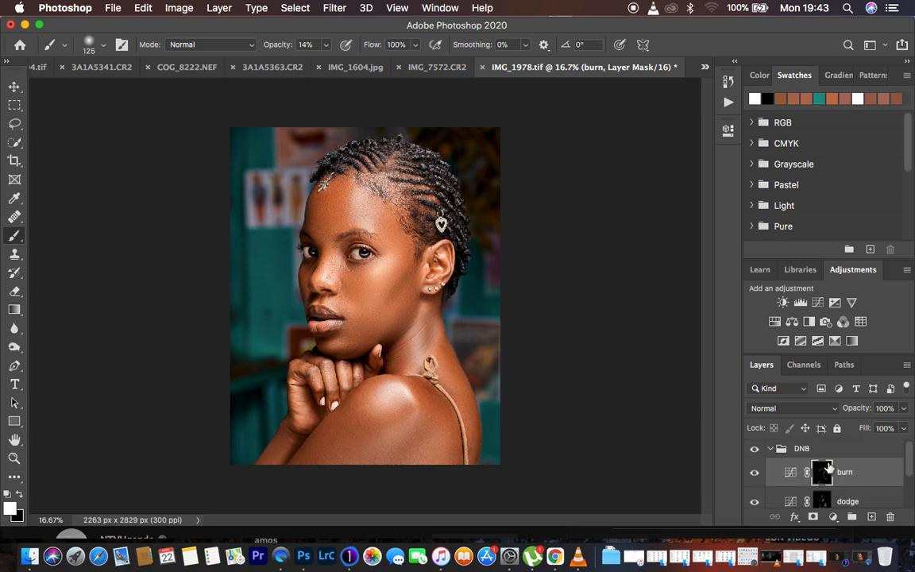
click(769, 449)
click(755, 450)
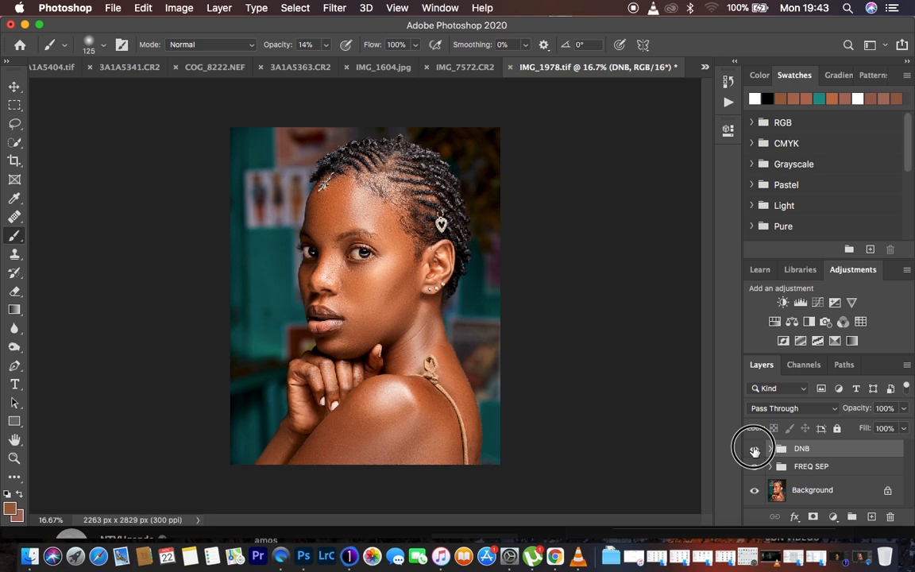
click(755, 450)
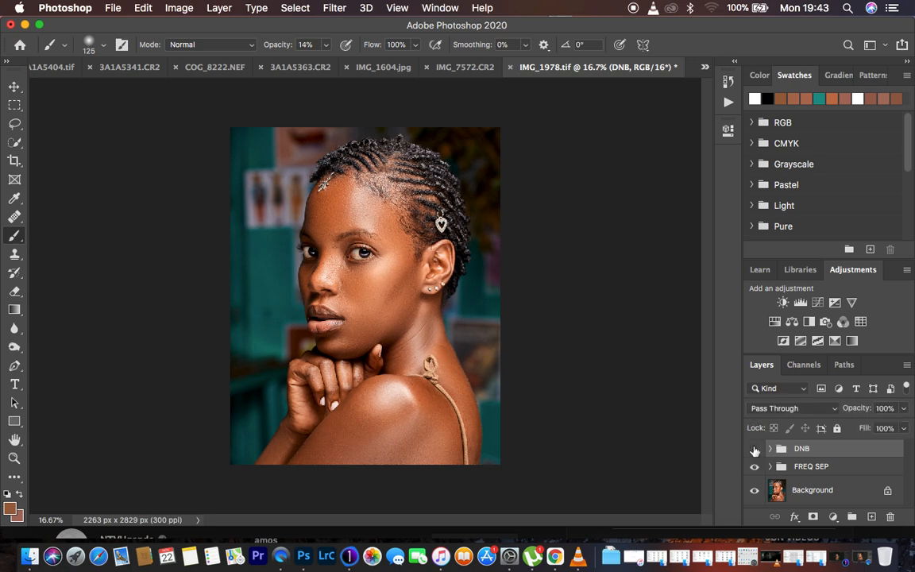
click(755, 450)
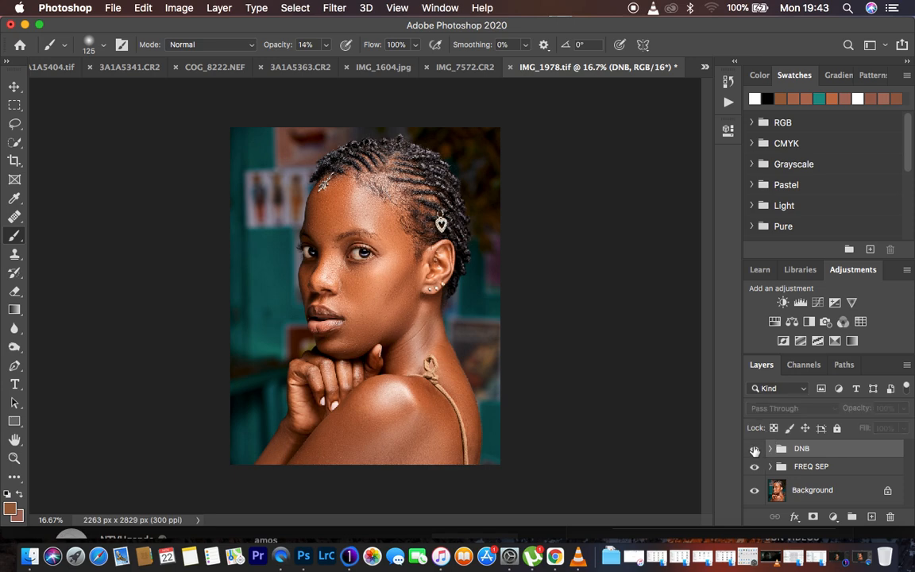
click(755, 450)
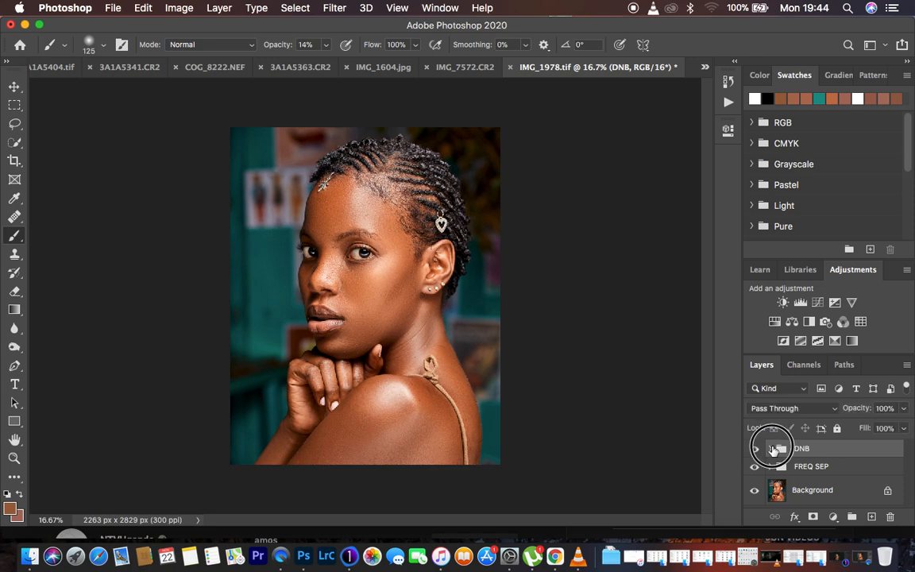
- Lower the dodge layer's opacity to 73% inside the DNB group and collapse the group
click(772, 450)
click(856, 473)
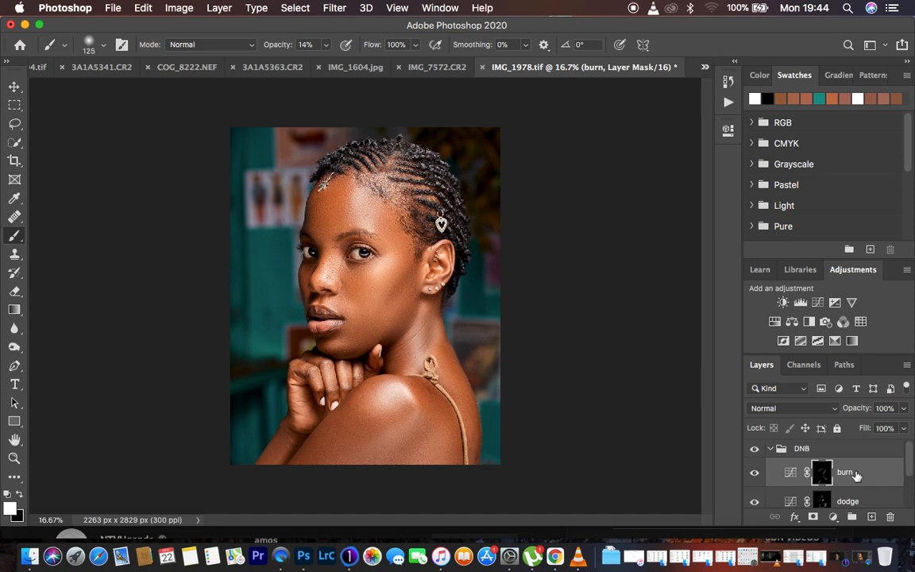
click(865, 500)
click(907, 409)
drag(904, 427, 886, 427)
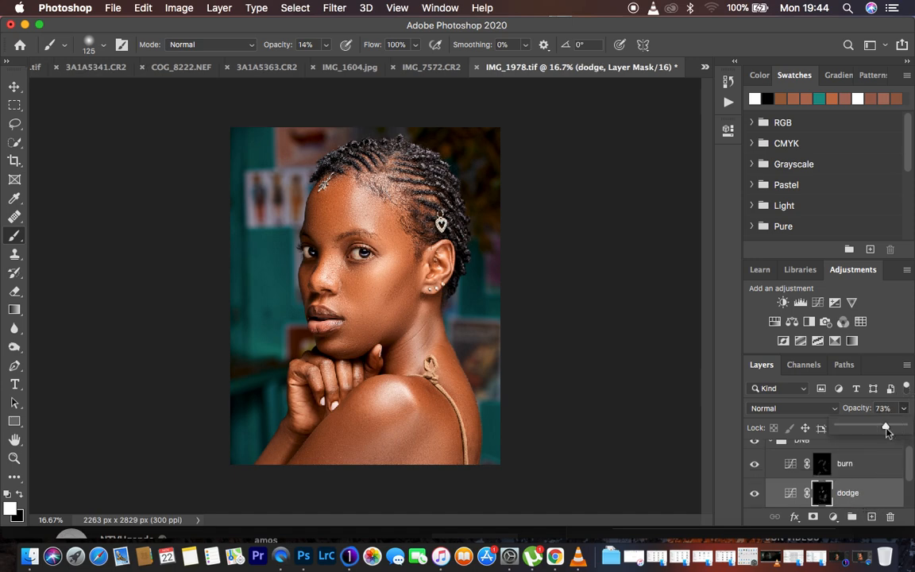
click(769, 441)
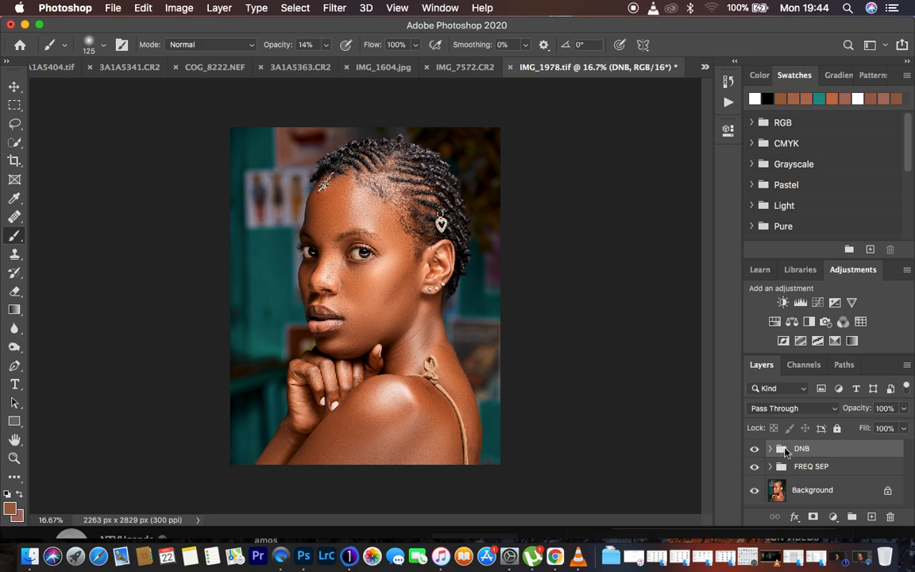
- Stamp all visible layers into a new top layer and open the Camera Raw filter on it
key(super+alt+shift+e)
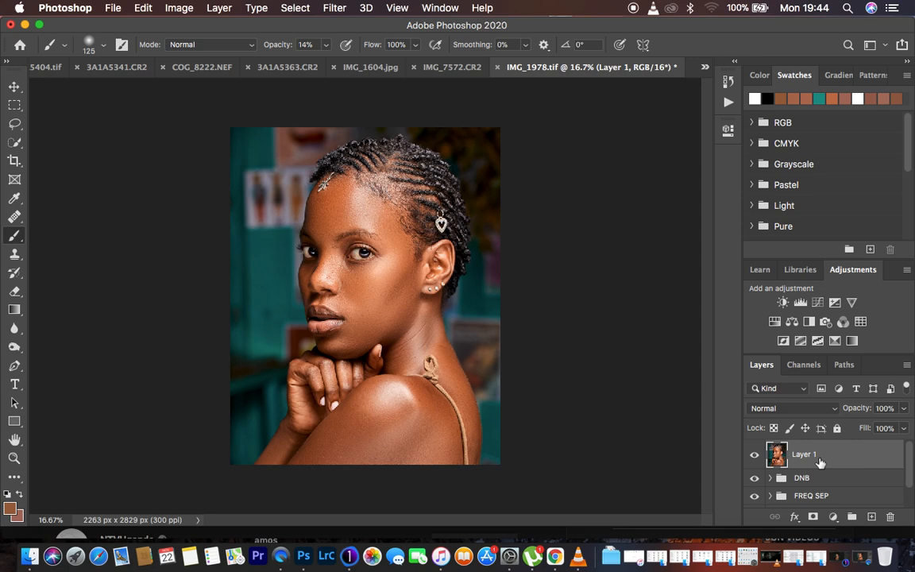
click(334, 8)
click(367, 97)
key(super+shift+a)
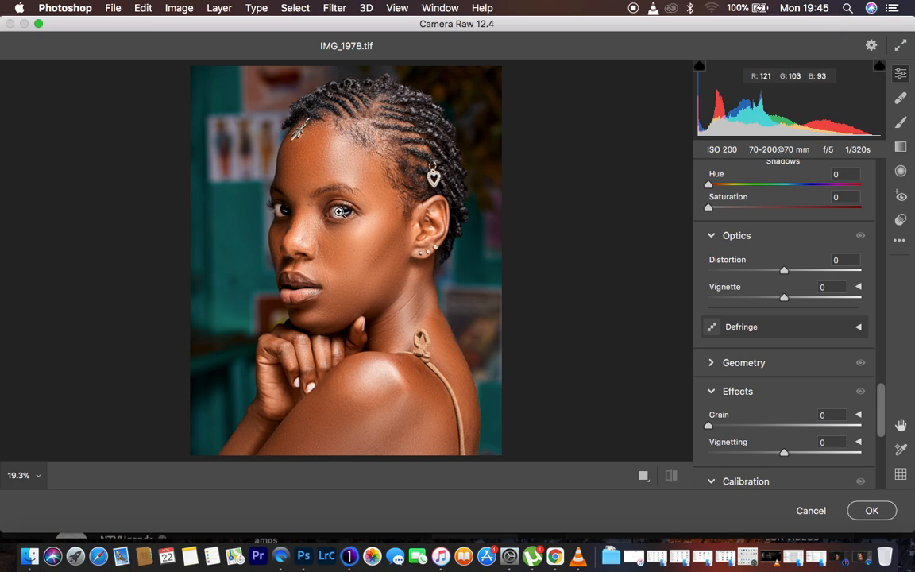
- Start a Camera Raw adjustment brush for the eye whites with Temperature -19 and Tint +51
click(339, 211)
click(340, 211)
click(342, 208)
click(345, 207)
click(344, 206)
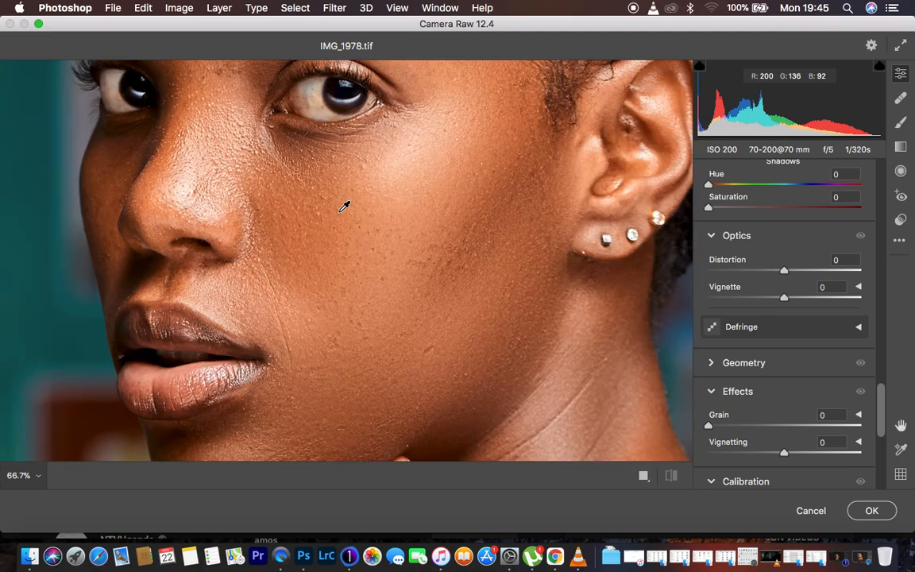
click(344, 206)
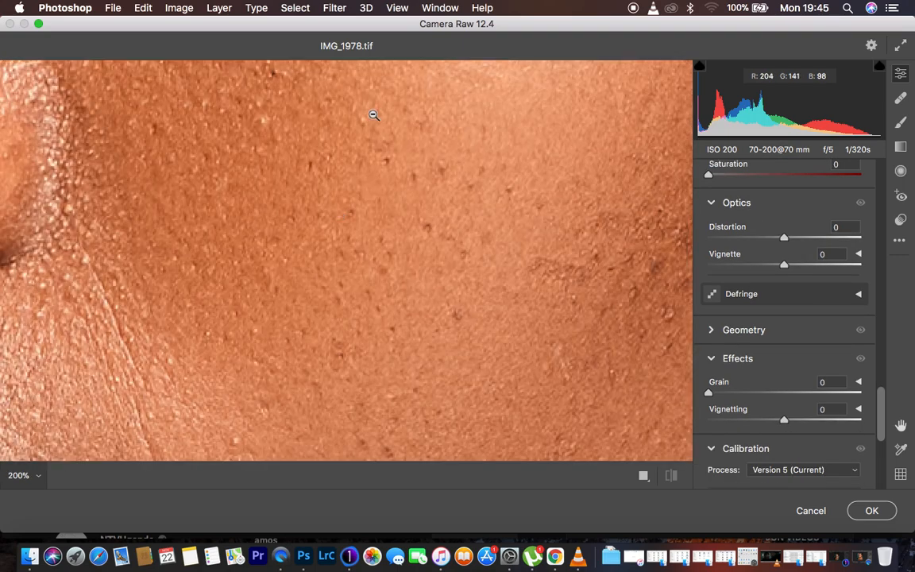
key(h)
drag(360, 102, 444, 331)
drag(402, 137, 468, 351)
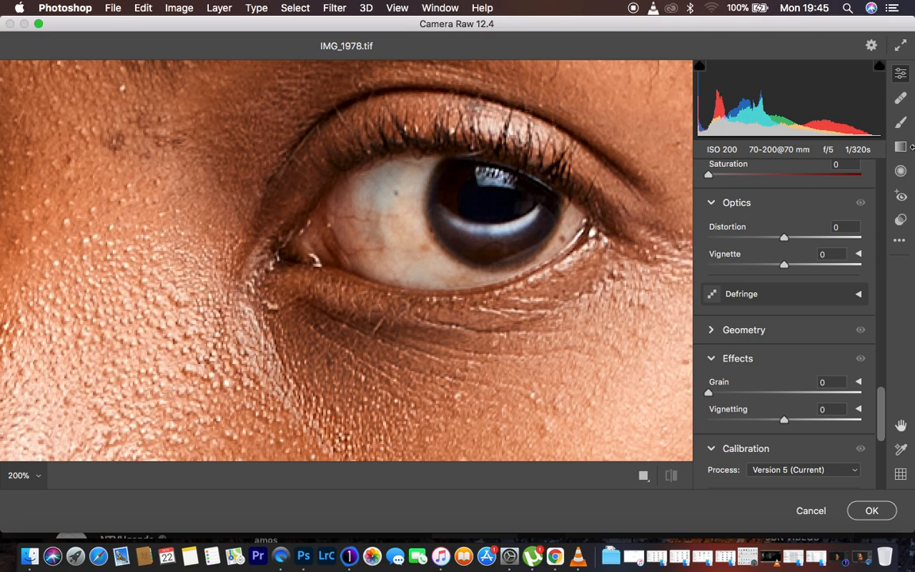
click(901, 123)
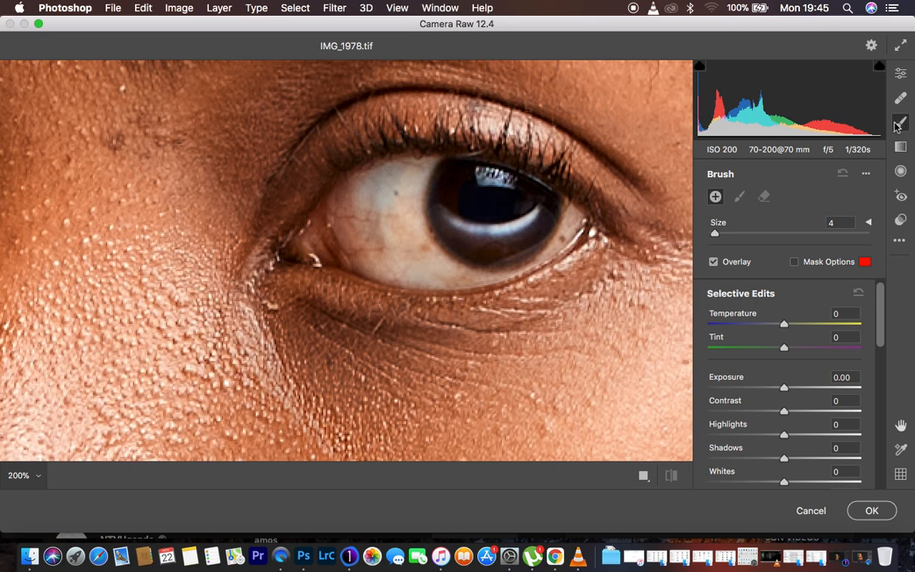
drag(883, 326, 885, 339)
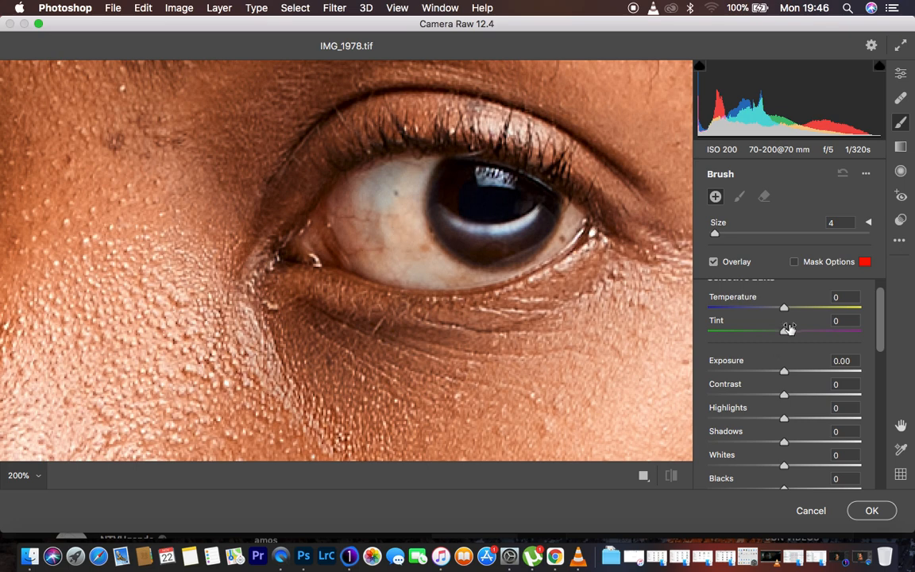
drag(786, 313, 772, 310)
drag(785, 338, 824, 340)
- Set the adjustment brush's Highlights to +4 and its Saturation to -65
click(882, 321)
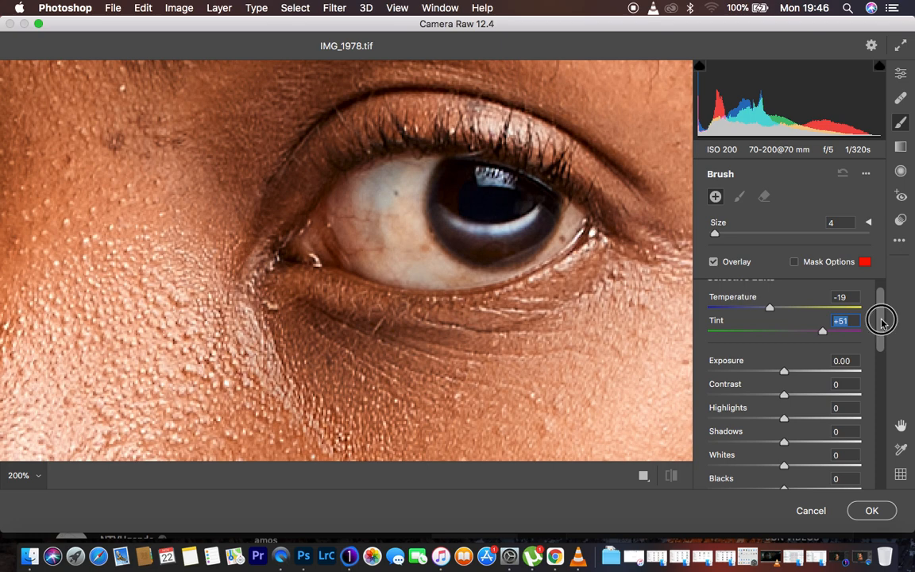
drag(882, 321, 883, 344)
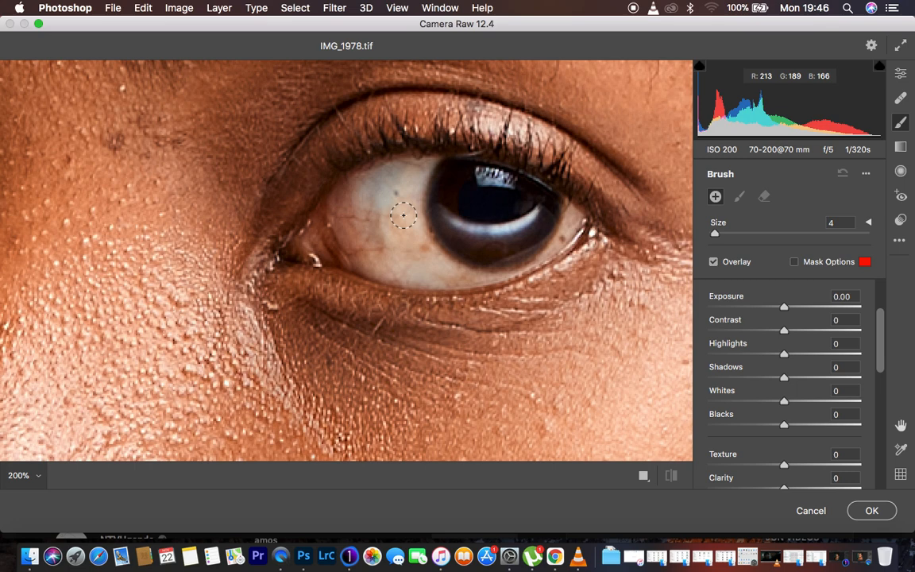
drag(784, 357, 787, 355)
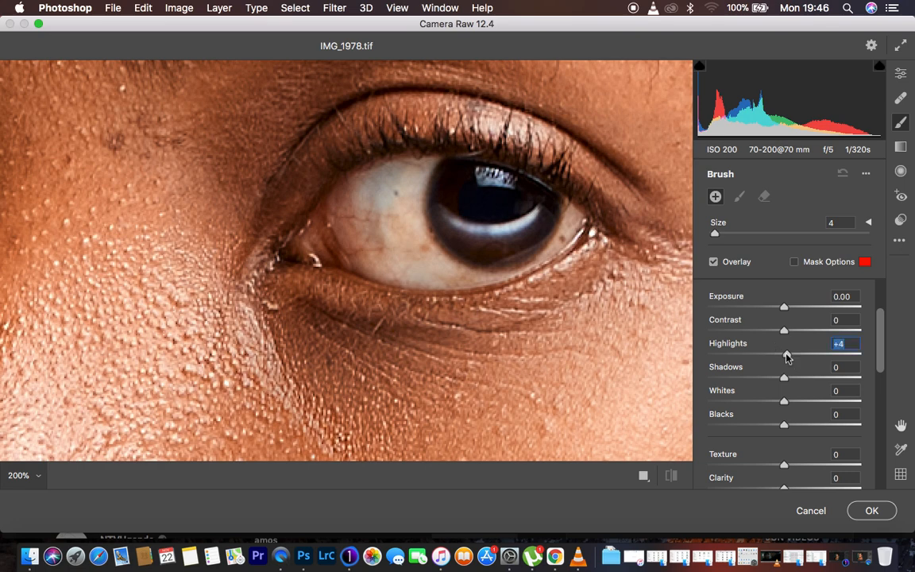
drag(787, 400, 785, 400)
drag(882, 359, 887, 409)
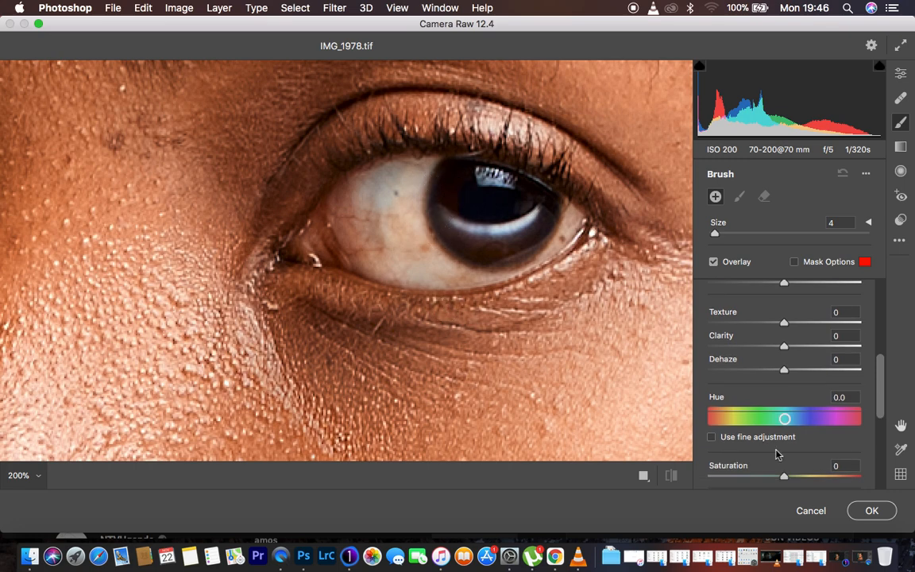
drag(786, 477, 735, 477)
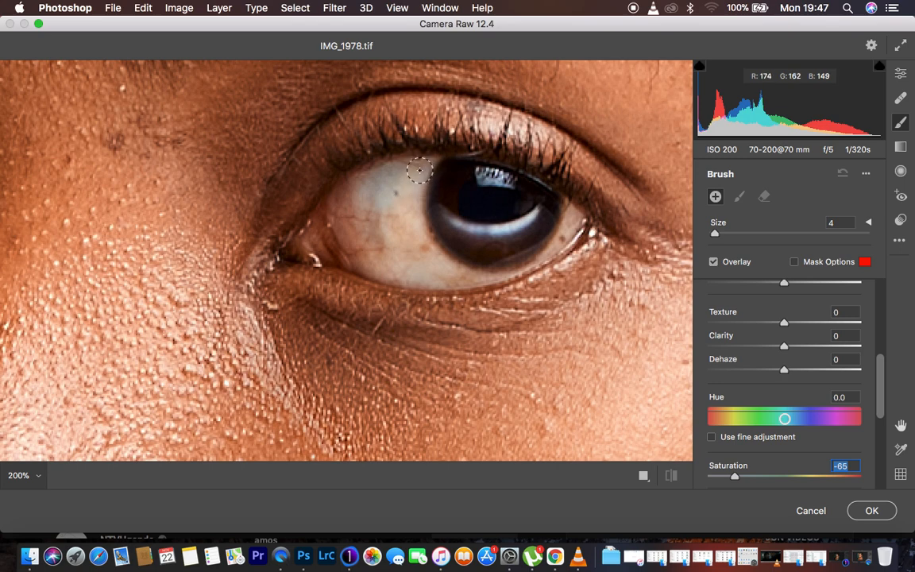
- Paint the adjustment brush over the whites of both eyes to neutralise their yellow and red cast
mouse_move(419, 164)
mouse_down()
mouse_move(411, 220)
mouse_move(443, 254)
mouse_move(427, 257)
mouse_move(429, 271)
mouse_move(361, 239)
mouse_move(372, 221)
mouse_move(373, 247)
mouse_move(402, 229)
mouse_move(357, 190)
mouse_move(412, 168)
mouse_move(365, 192)
mouse_move(403, 257)
mouse_move(480, 272)
mouse_move(550, 247)
mouse_move(561, 230)
mouse_move(555, 221)
mouse_move(452, 222)
mouse_move(440, 179)
mouse_move(335, 194)
mouse_move(390, 223)
mouse_move(350, 201)
mouse_up()
drag(69, 263, 509, 243)
mouse_move(190, 208)
mouse_down()
mouse_move(169, 139)
mouse_move(169, 212)
mouse_move(136, 180)
mouse_move(210, 230)
mouse_move(150, 198)
mouse_move(221, 227)
mouse_move(176, 147)
mouse_move(129, 127)
mouse_move(180, 170)
mouse_move(170, 204)
mouse_move(246, 226)
mouse_move(200, 150)
mouse_move(215, 174)
mouse_move(232, 173)
mouse_up()
drag(581, 199, 274, 183)
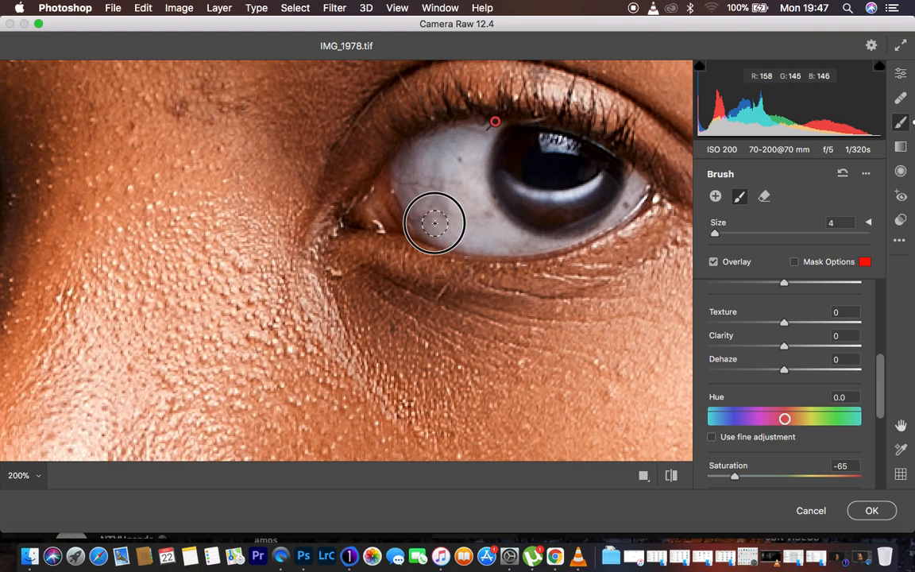
click(495, 122)
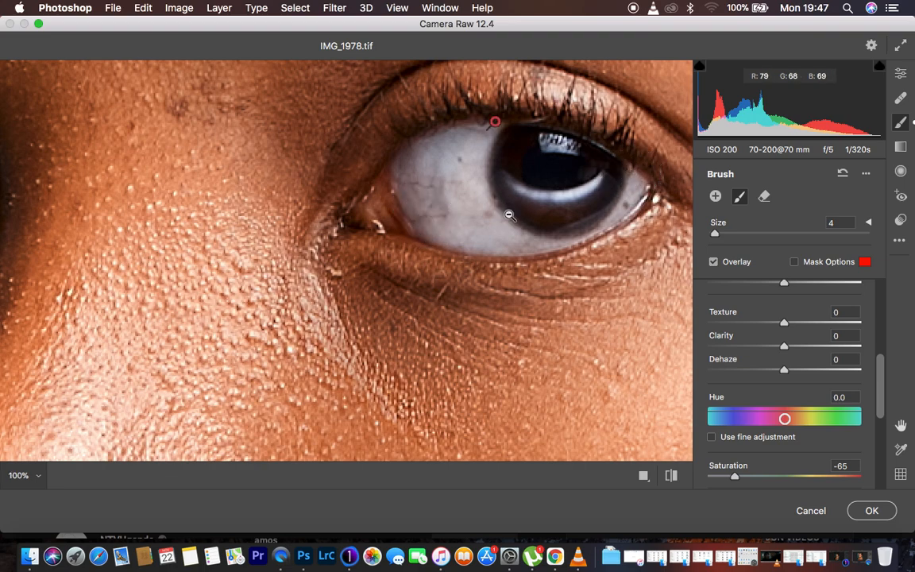
- Review the whole portrait and apply the Camera Raw brush edits to the merged layer
key(super+minus)
key(super+minus)
key(super+minus)
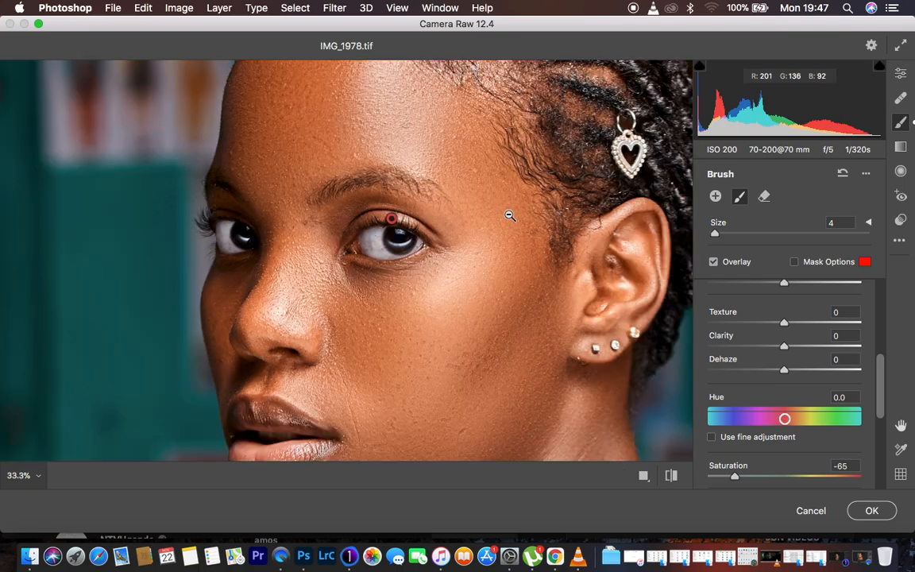
key(super+minus)
key(super+minus)
key(super+minus)
key(super+minus)
key(super+plus)
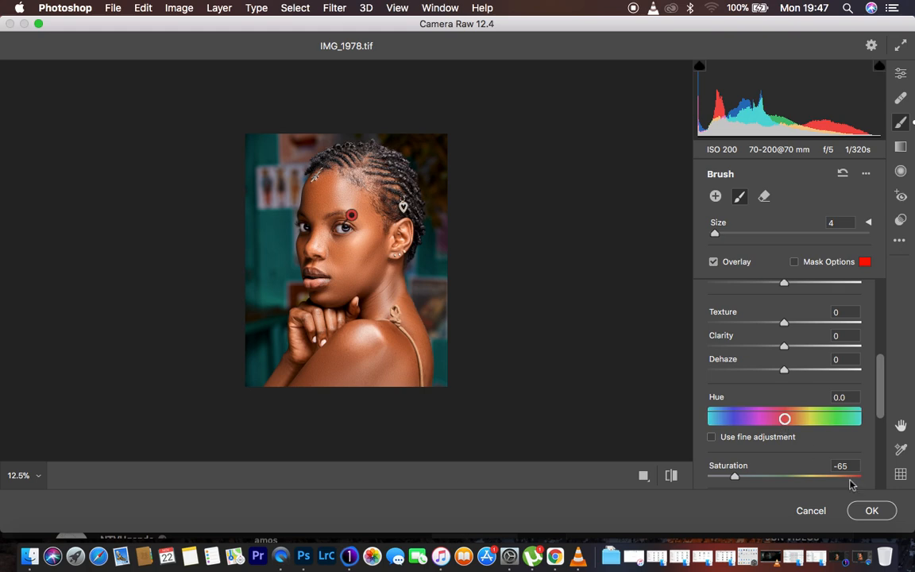
click(872, 510)
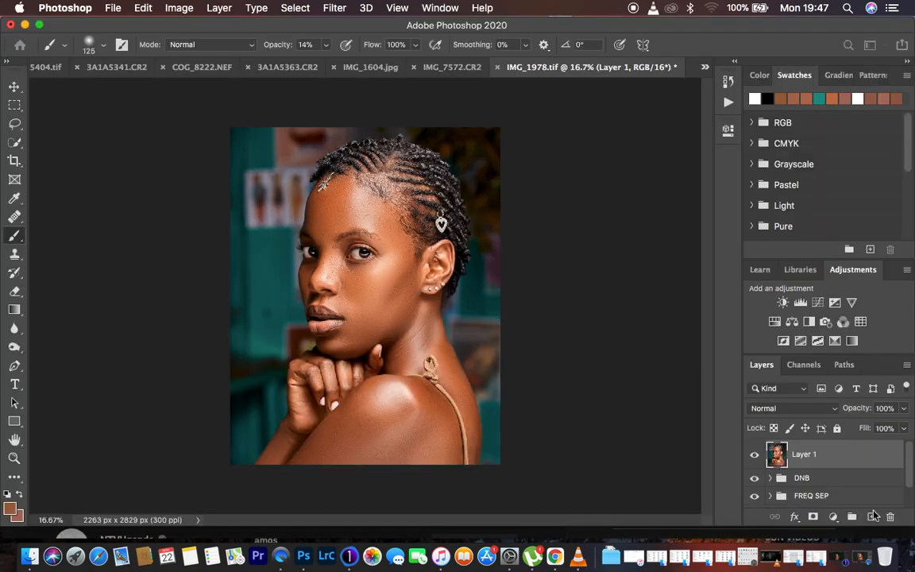
- Toggle the merged layer's visibility to compare the eyes before and after the Camera Raw edit
click(756, 455)
click(756, 455)
click(756, 454)
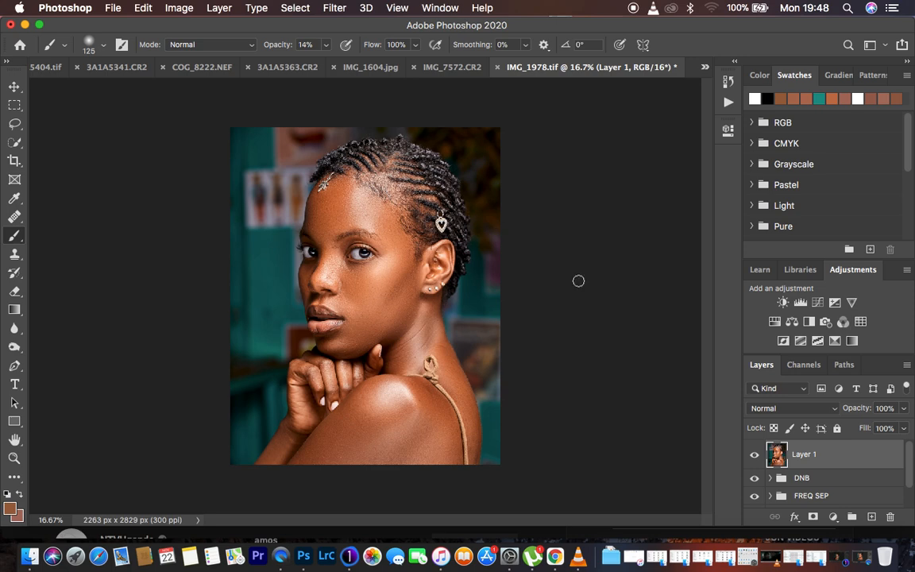
- Add a Selective Color adjustment layer and set Black to +8% for the Blacks range
click(834, 517)
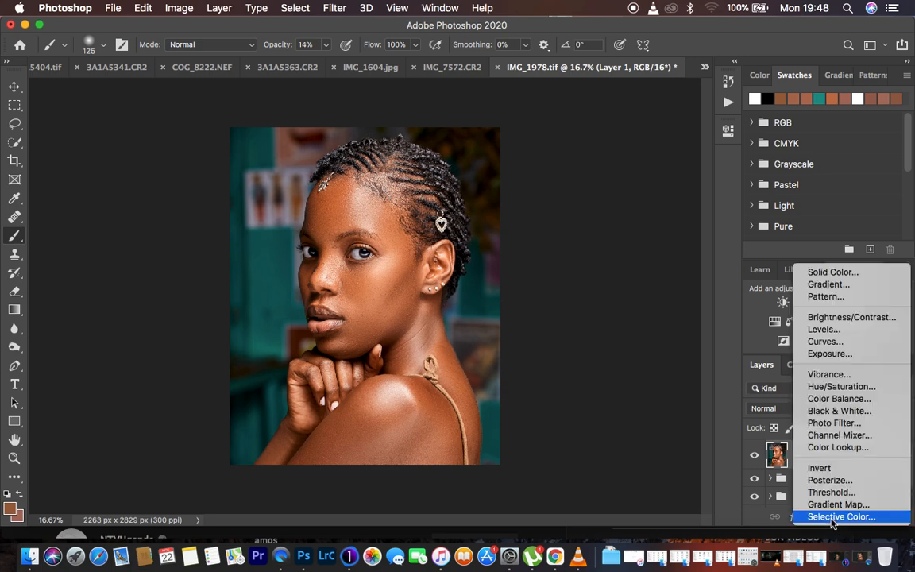
click(838, 522)
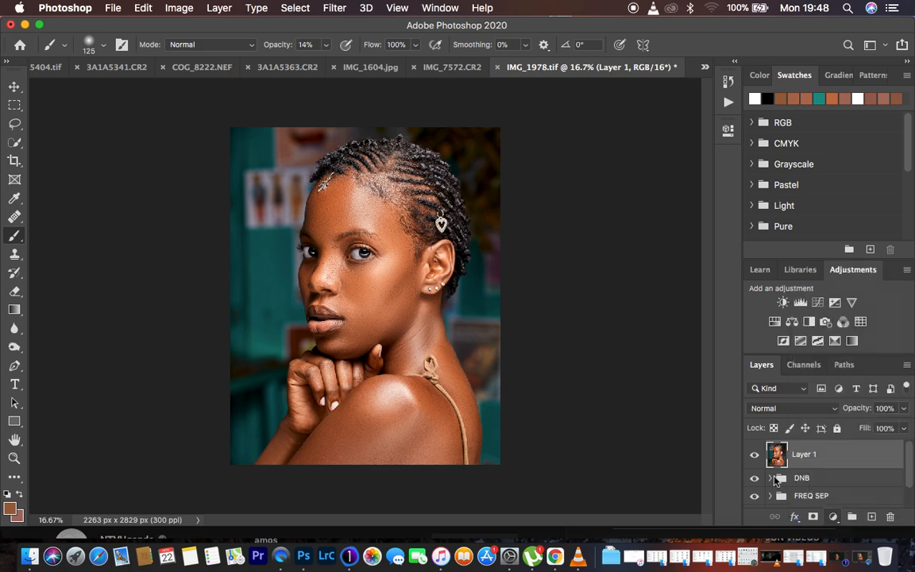
click(586, 189)
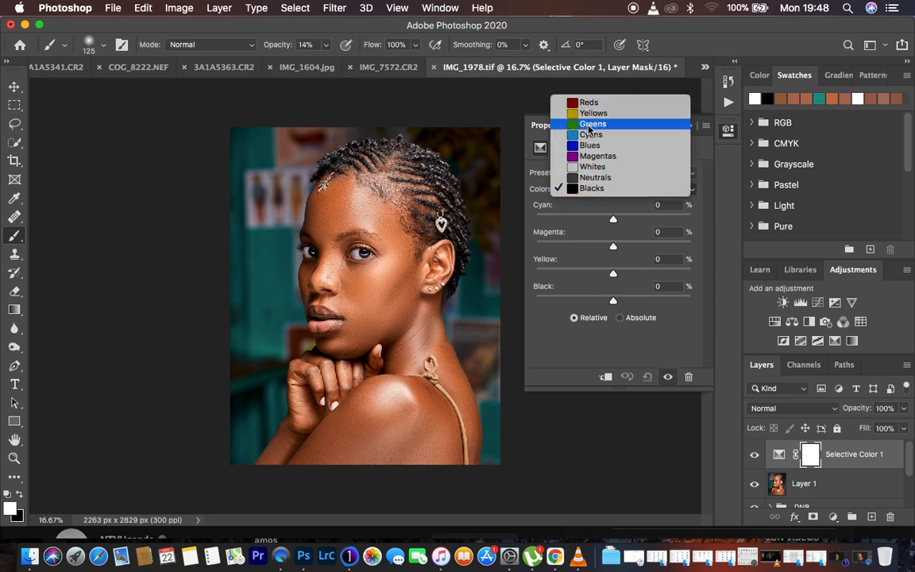
click(593, 190)
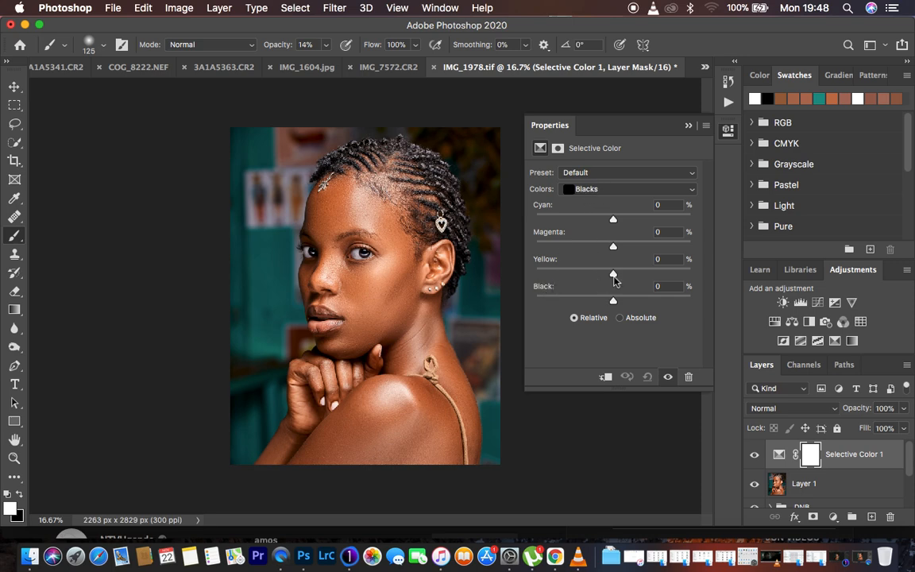
drag(616, 302, 620, 303)
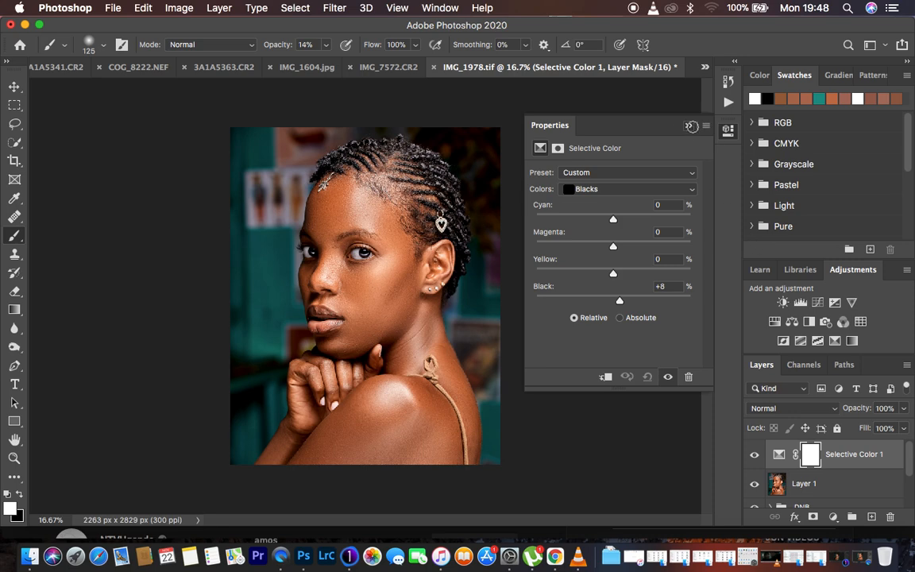
- Toggle the Selective Color layer to compare the deepened blacks, and review its adjustment settings
click(689, 126)
click(755, 454)
click(755, 456)
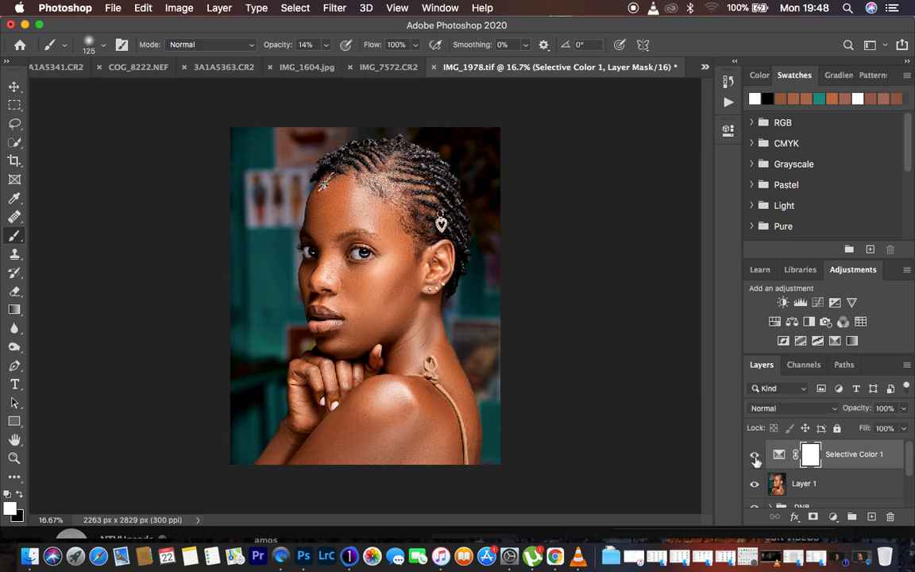
click(755, 455)
click(755, 455)
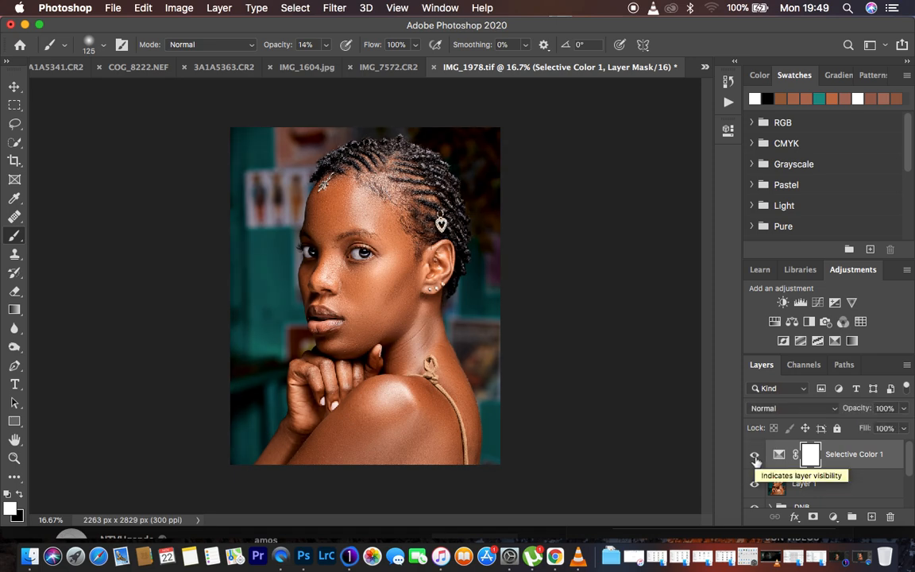
double_click(779, 454)
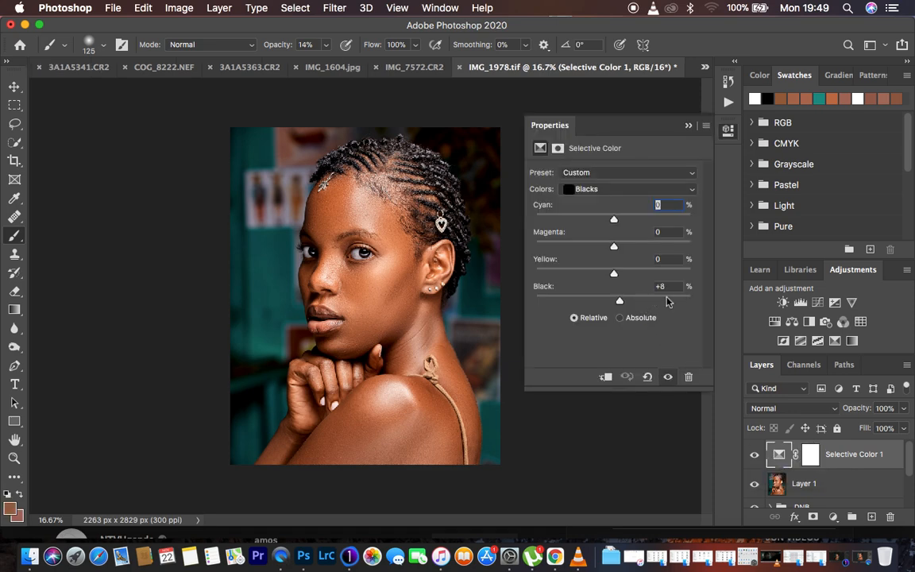
click(689, 126)
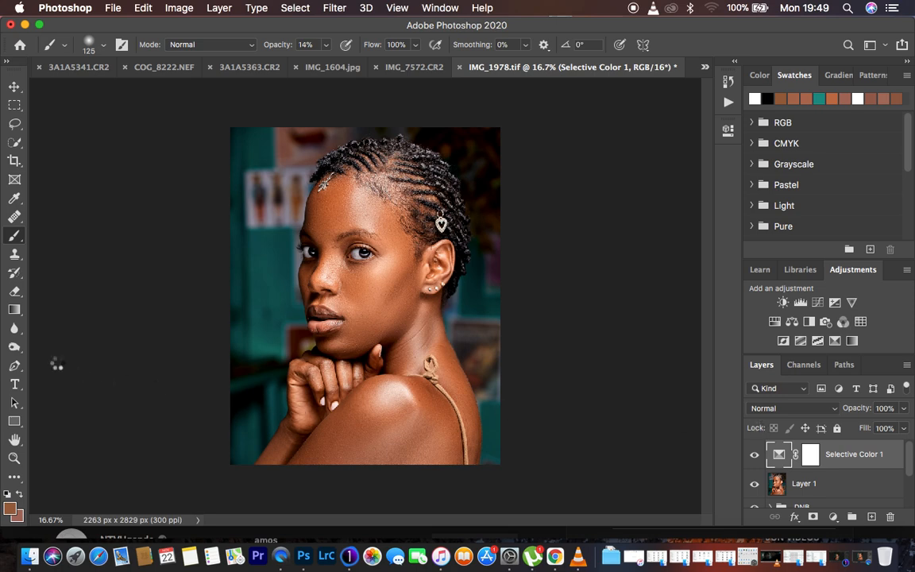
- Stamp all visible layers into another new top layer and ready the Burn tool with its range on Midtones
key(super+alt+shift+n)
key(super+alt+shift+e)
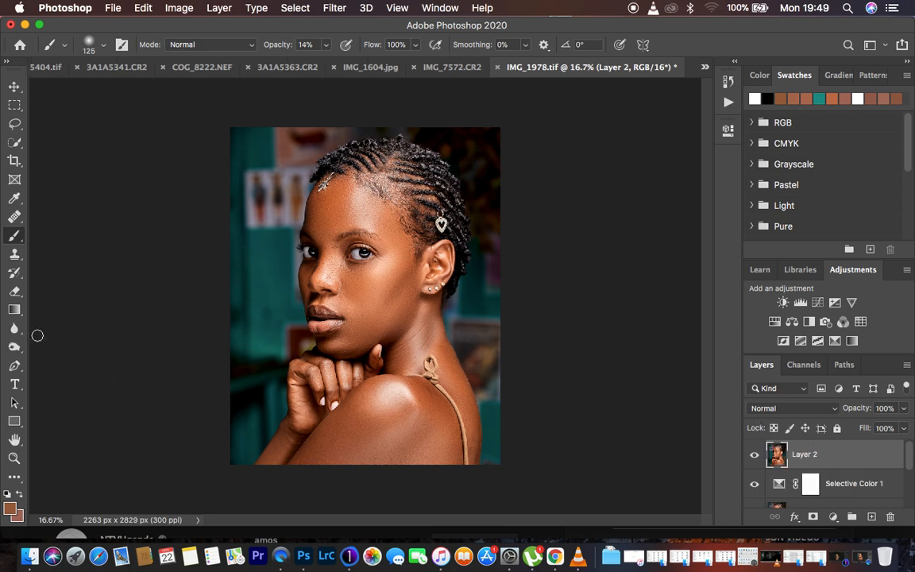
click(17, 350)
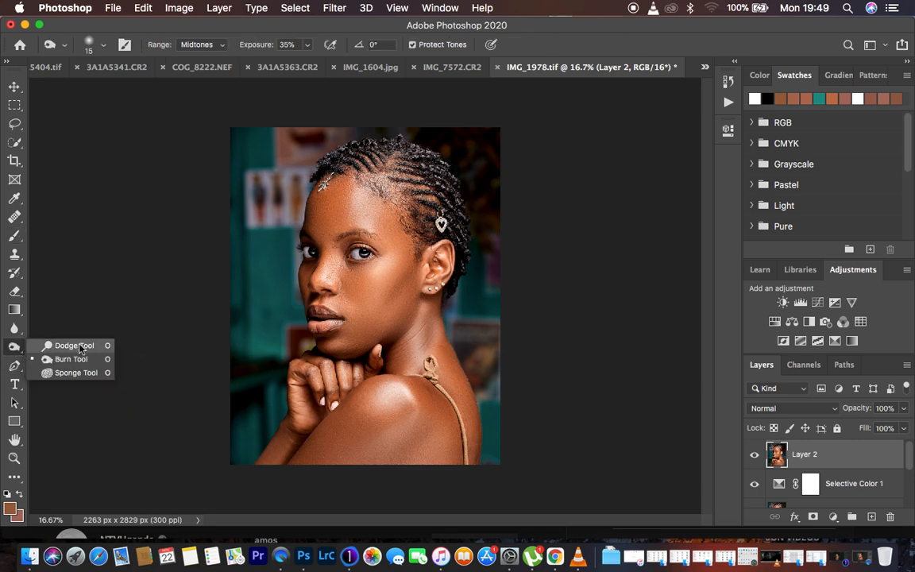
click(53, 362)
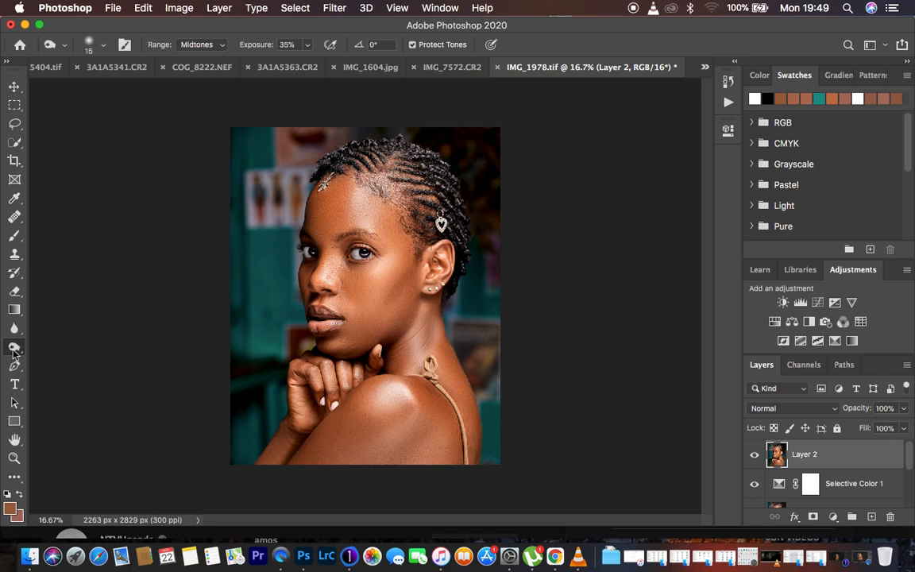
right_click(15, 347)
click(62, 362)
click(186, 45)
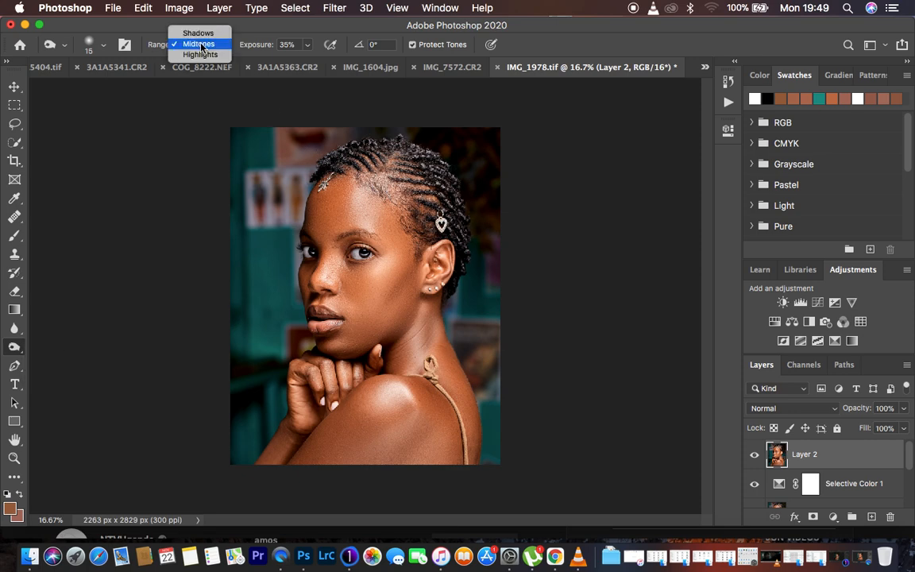
click(203, 48)
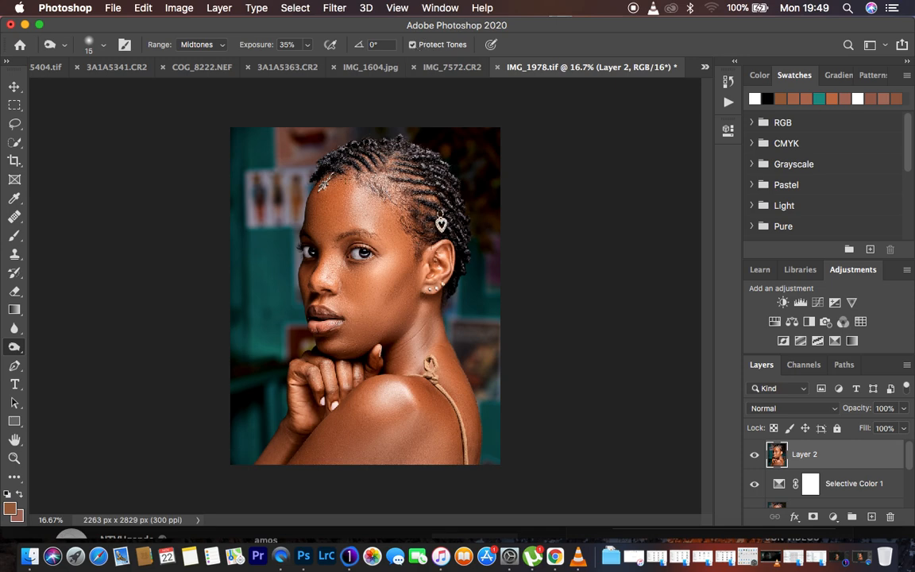
- Enlarge the burn brush to 250 px and darken the braided hair on the new merged layer
key(bracketright)
key(bracketright)
key(bracketright)
key(bracketright)
key(bracketright)
key(bracketright)
key(bracketright)
key(bracketright)
key(bracketright)
key(bracketright)
key(bracketright)
key(bracketright)
key(bracketright)
key(bracketright)
key(bracketright)
key(bracketright)
key(bracketleft)
key(bracketleft)
key(bracketleft)
mouse_move(344, 165)
mouse_down()
mouse_move(386, 144)
mouse_move(424, 158)
mouse_move(430, 168)
mouse_move(412, 167)
mouse_move(427, 222)
mouse_move(435, 189)
mouse_move(463, 227)
mouse_move(442, 188)
mouse_move(466, 245)
mouse_move(429, 160)
mouse_move(432, 167)
mouse_move(392, 146)
mouse_move(439, 189)
mouse_move(419, 159)
mouse_move(432, 168)
mouse_move(436, 194)
mouse_move(406, 181)
mouse_move(426, 227)
mouse_move(389, 165)
mouse_move(426, 166)
mouse_move(337, 165)
mouse_move(391, 148)
mouse_move(431, 158)
mouse_move(466, 249)
mouse_move(454, 208)
mouse_move(424, 167)
mouse_move(449, 224)
mouse_move(413, 157)
mouse_move(371, 147)
mouse_move(322, 159)
mouse_move(342, 150)
mouse_move(319, 170)
mouse_move(361, 150)
mouse_move(399, 151)
mouse_move(426, 161)
mouse_move(387, 151)
mouse_move(448, 170)
mouse_move(461, 193)
mouse_move(444, 182)
mouse_move(454, 212)
mouse_move(424, 204)
mouse_move(438, 190)
mouse_move(465, 236)
mouse_move(437, 174)
mouse_move(399, 150)
mouse_move(350, 152)
mouse_move(321, 169)
mouse_move(382, 150)
mouse_move(444, 193)
mouse_up()
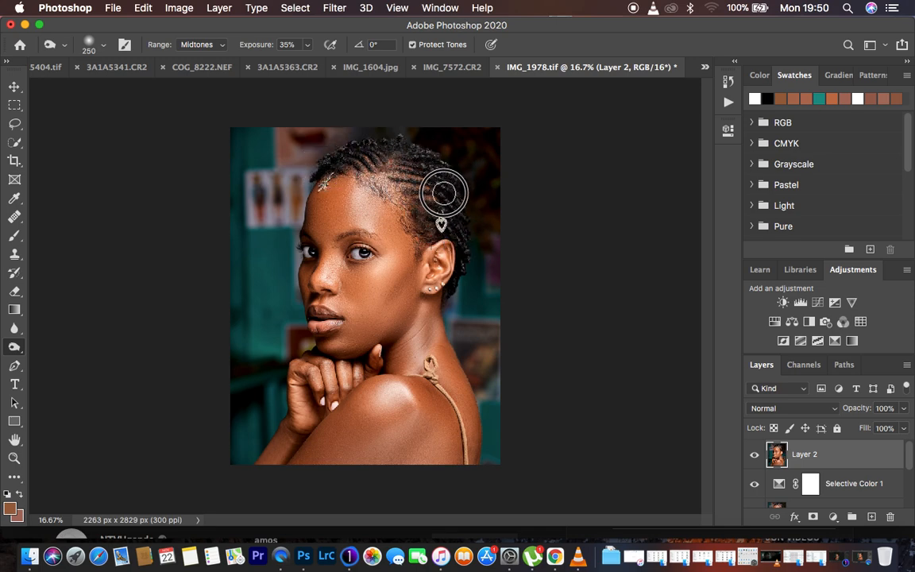
- Toggle the burned layer's visibility to compare the hair, and review the whole portrait at 12.5% zoom
click(755, 457)
click(755, 458)
click(755, 458)
click(755, 457)
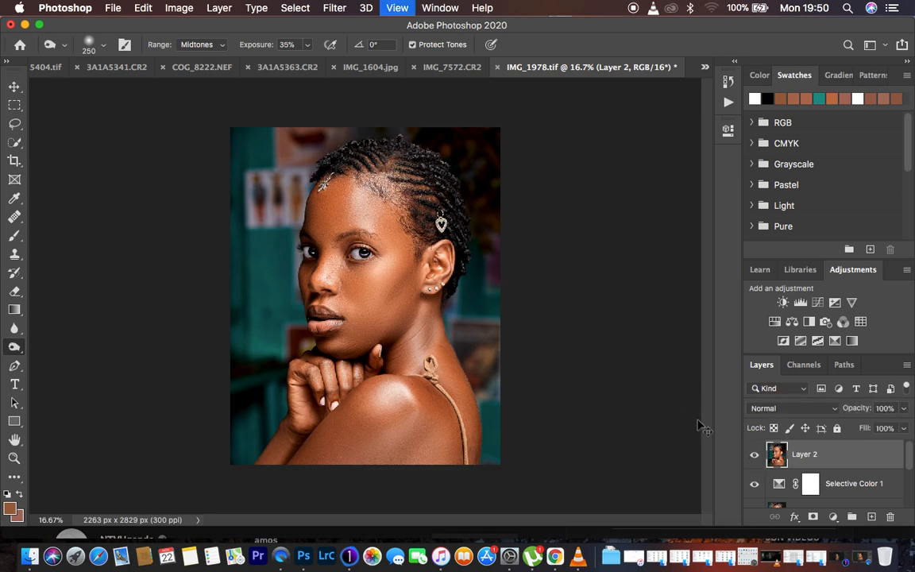
key(super+minus)
key(super+minus)
key(super+plus)
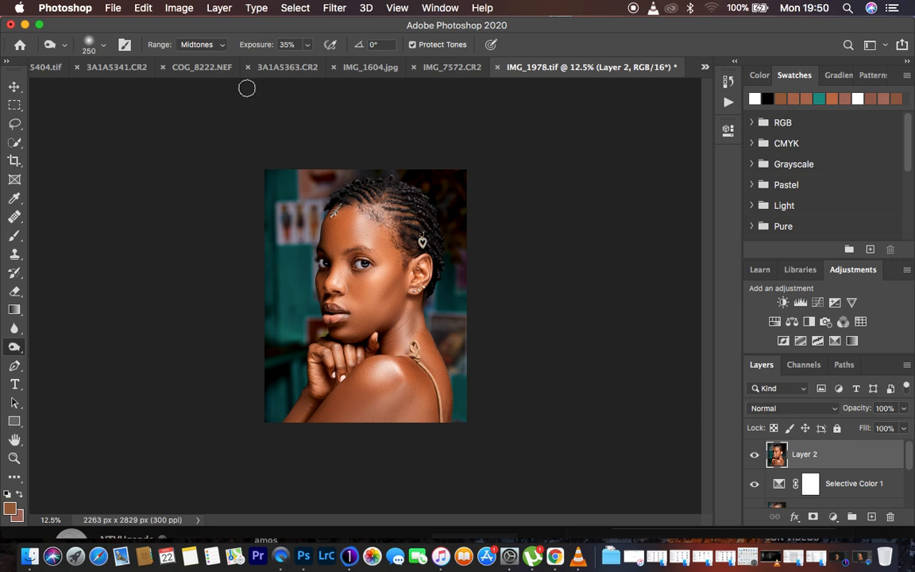
- Start an Export As of the finished portrait and set the JPG quality to 100%
click(112, 10)
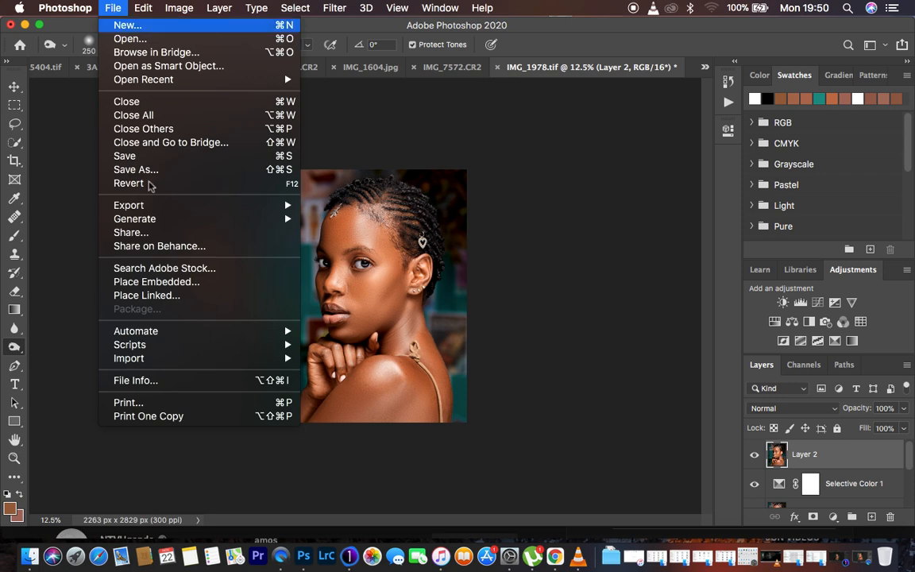
mouse_move(159, 208)
click(389, 220)
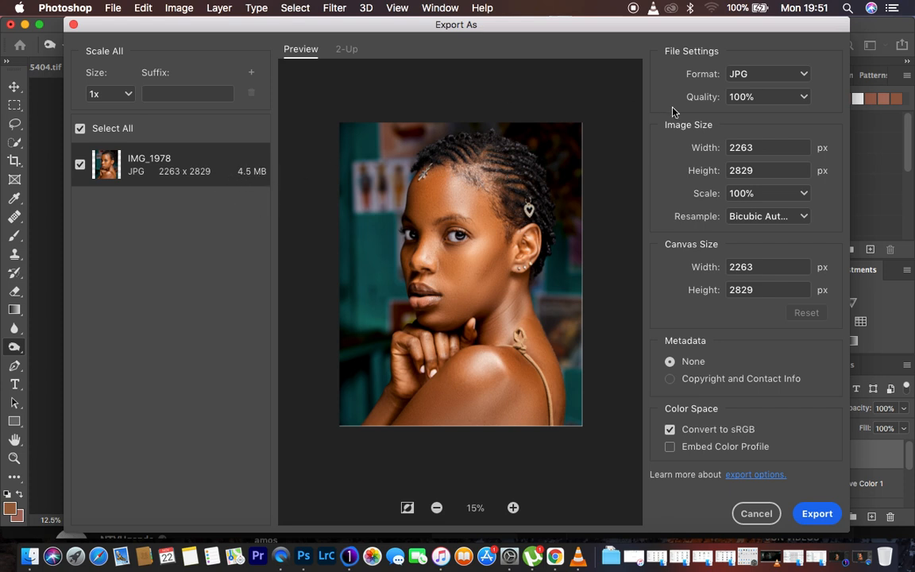
click(803, 97)
click(782, 126)
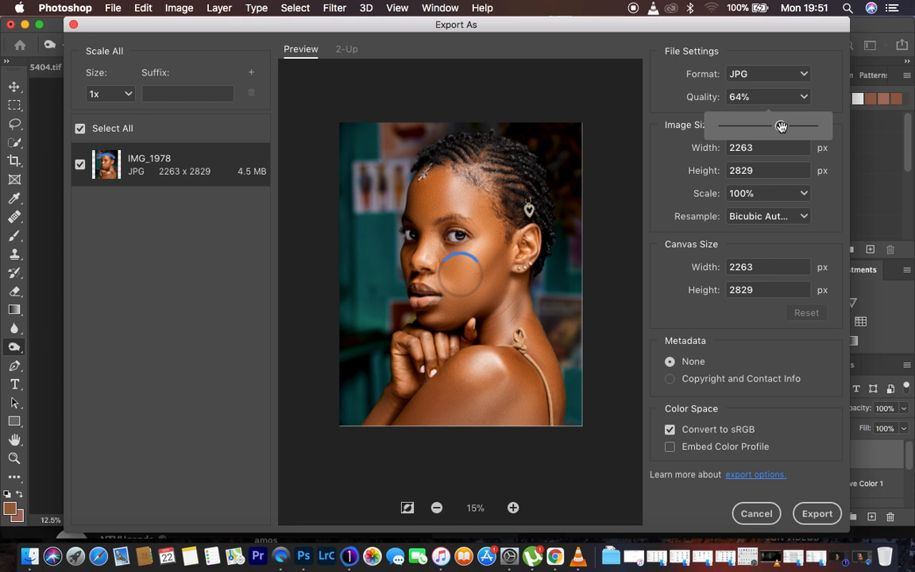
drag(782, 127, 784, 125)
drag(789, 132, 831, 127)
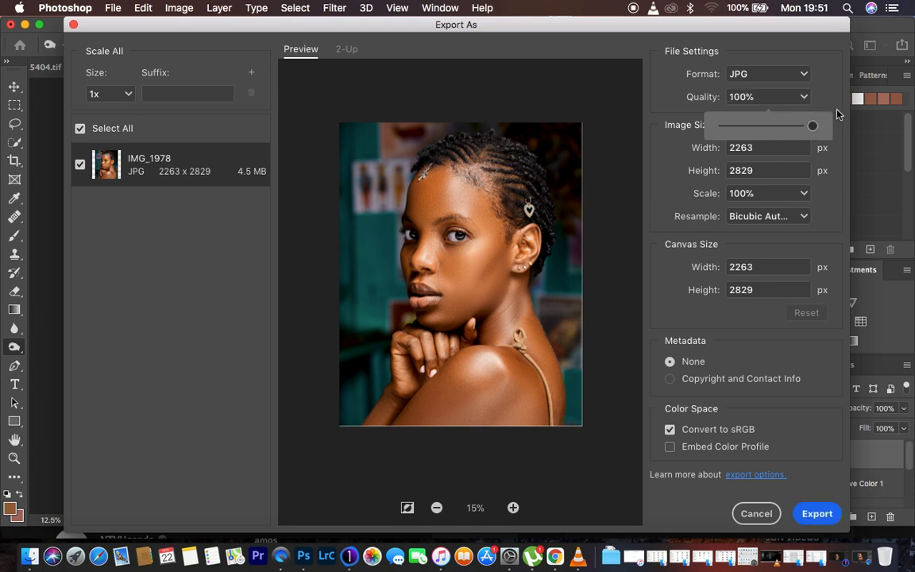
click(834, 96)
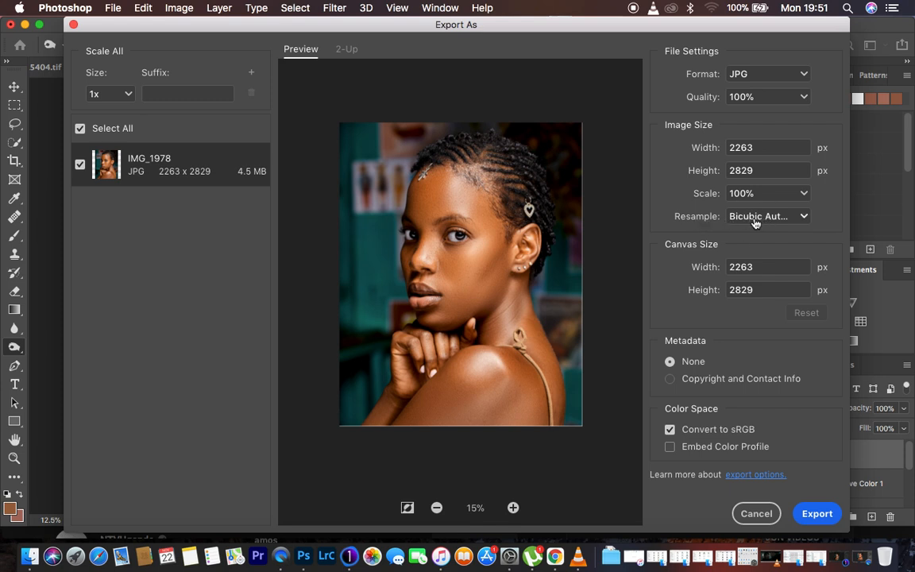
- Set the export's resampling method to Bicubic Sharper
click(755, 220)
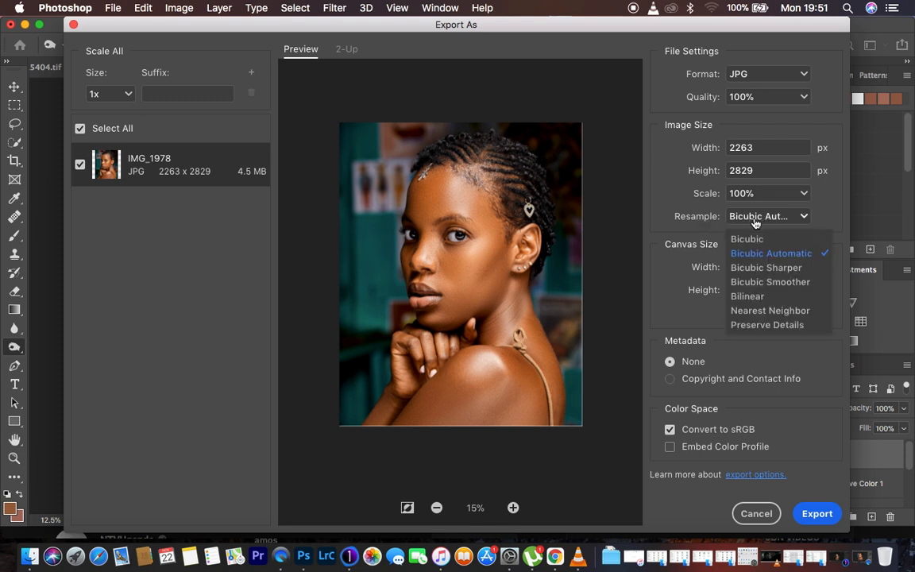
click(766, 267)
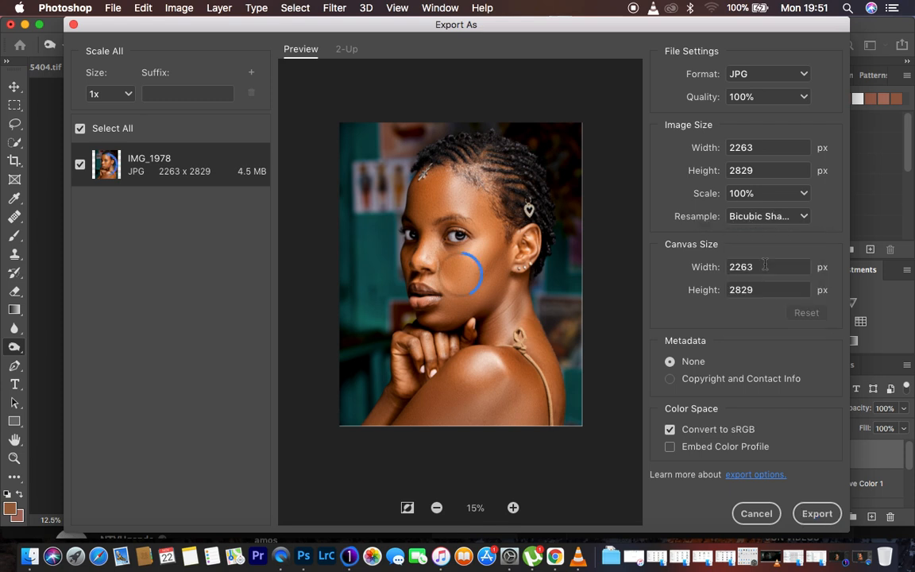
click(765, 218)
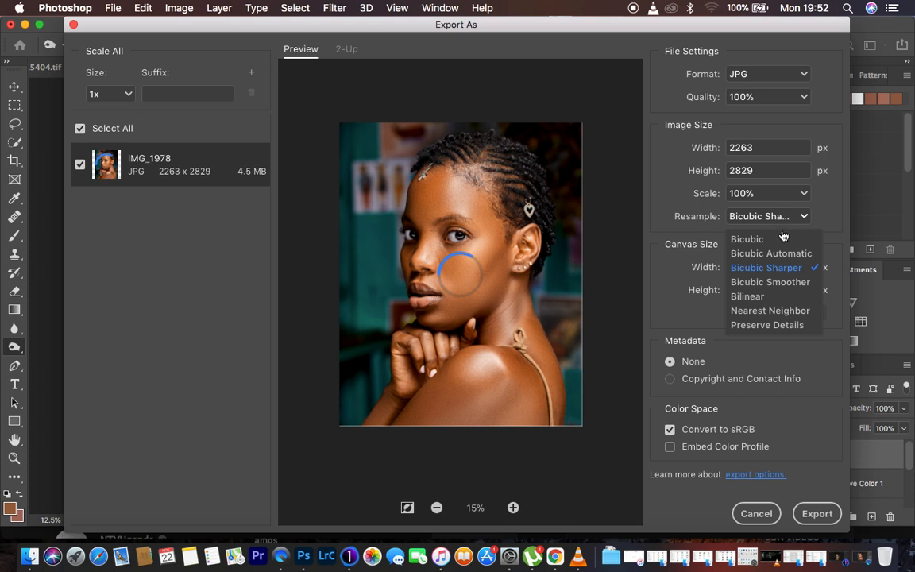
click(781, 271)
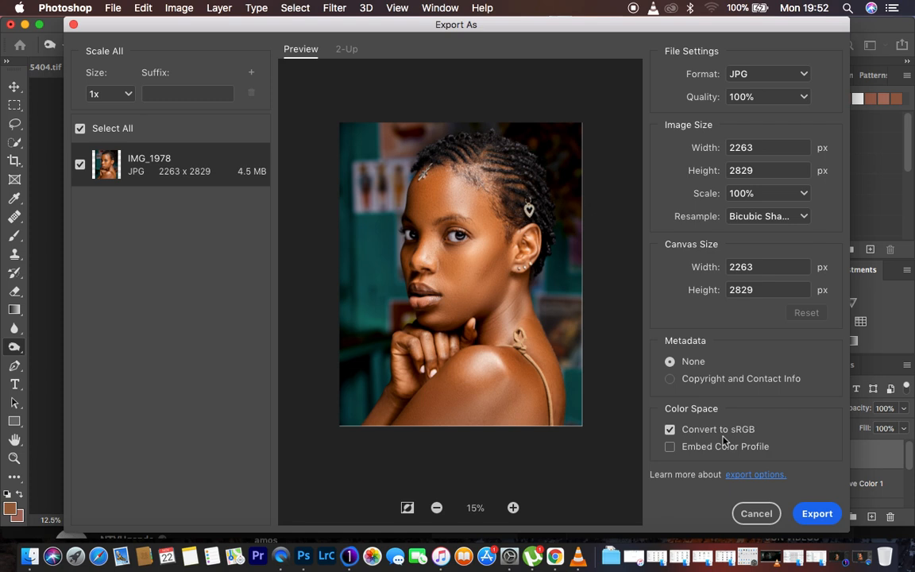
- Embed the color profile in the export and save the portrait to the Desktop as IMG_1978.jpg
click(673, 448)
click(814, 517)
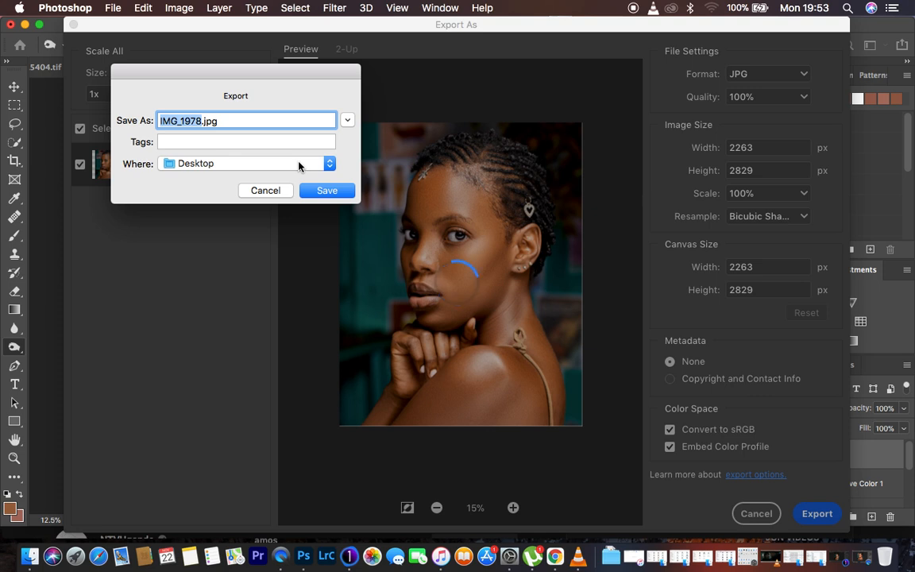
click(326, 191)
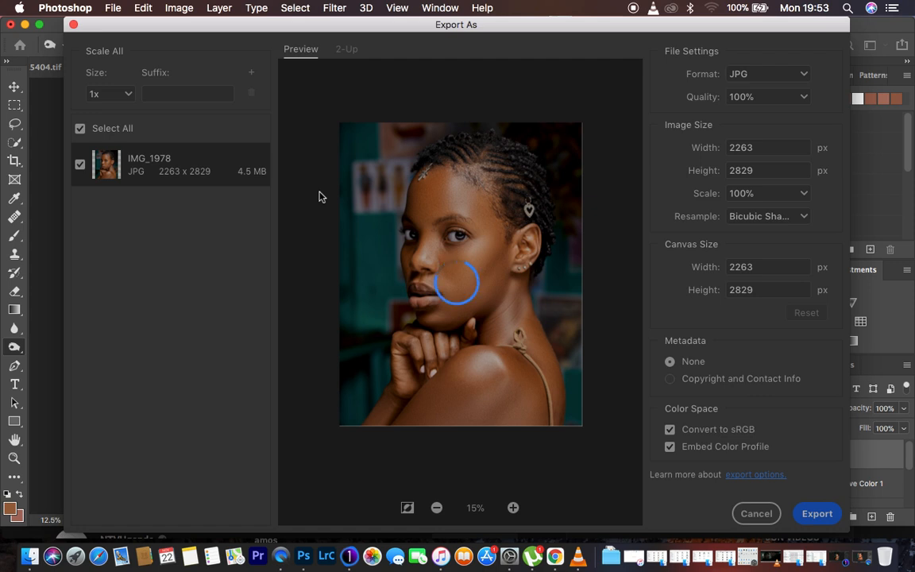
key(Escape)
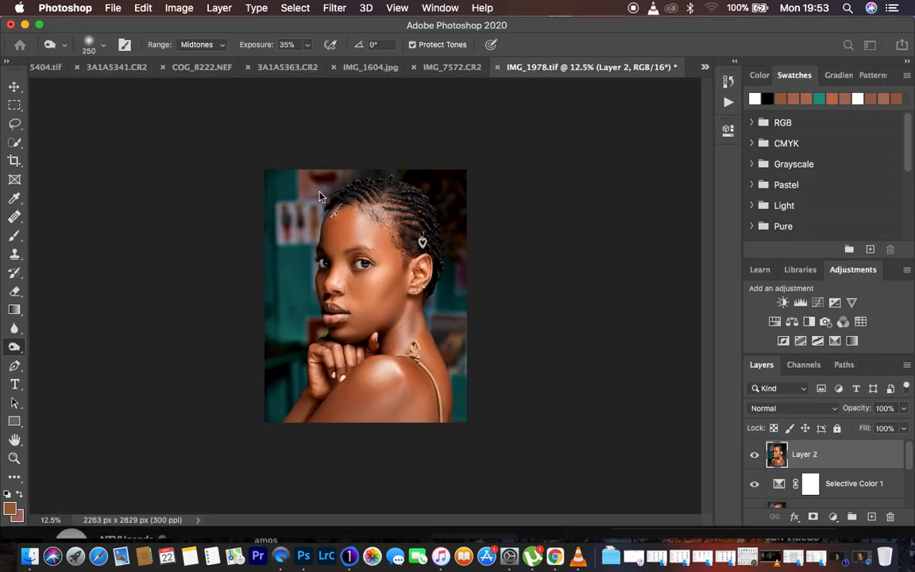